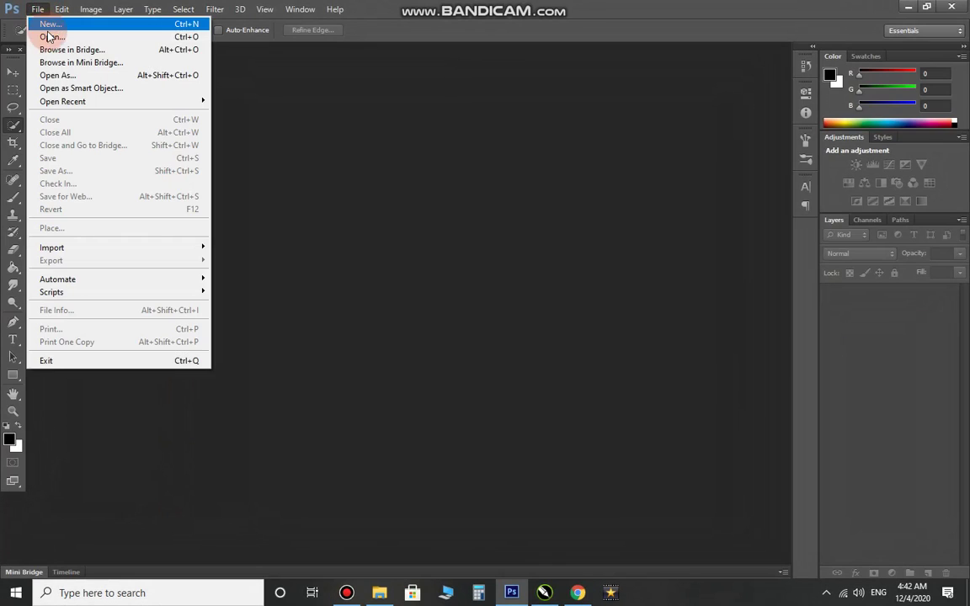
Bring up the File menu's Open command from the empty workspace
click(49, 37)
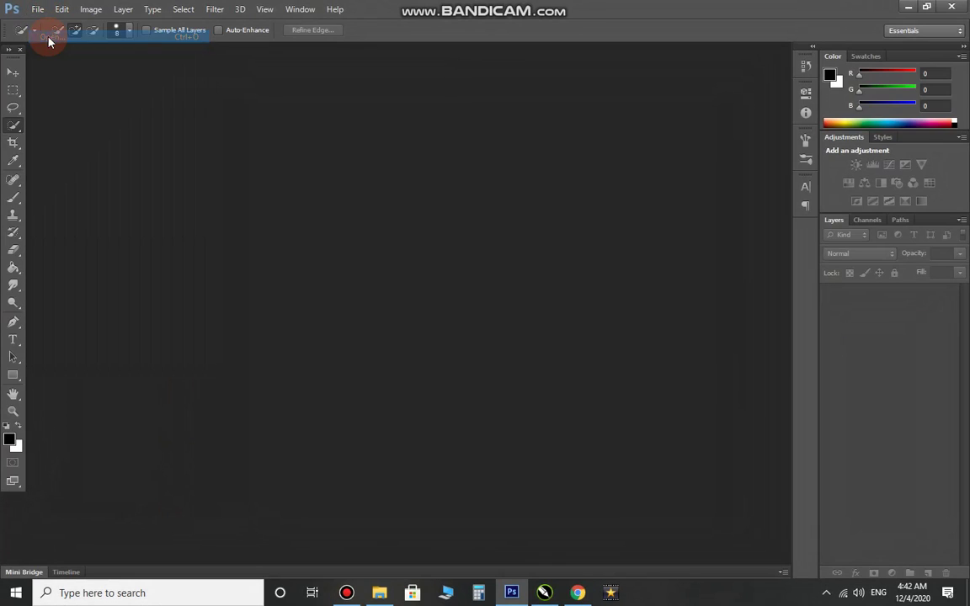
Open the brick-wall portrait, convert its Background into Layer 0, and zoom to the head
double_click(196, 173)
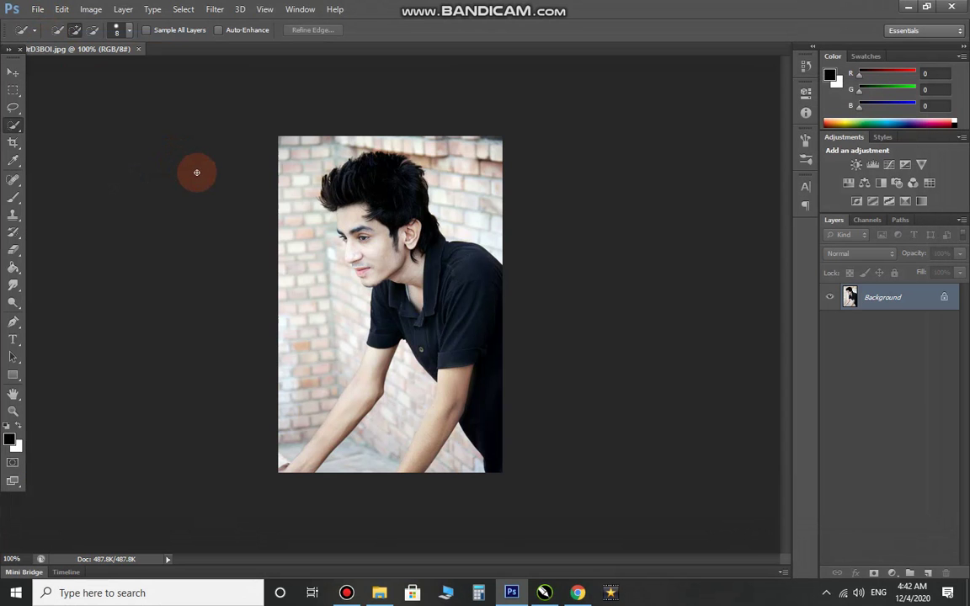
double_click(925, 302)
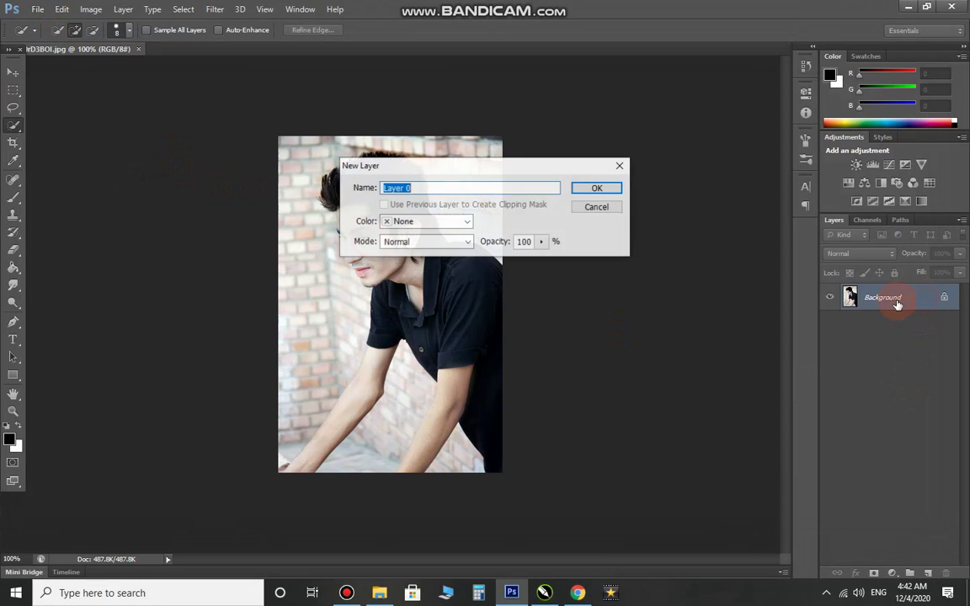
click(599, 187)
key(ctrl+0)
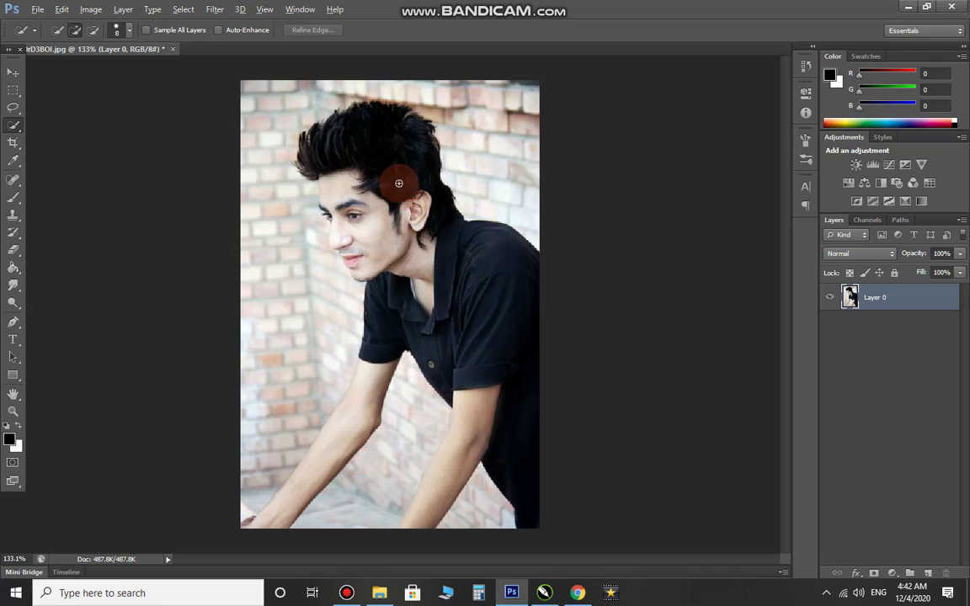
scroll(411, 104, up, 1)
scroll(405, 103, up, 1)
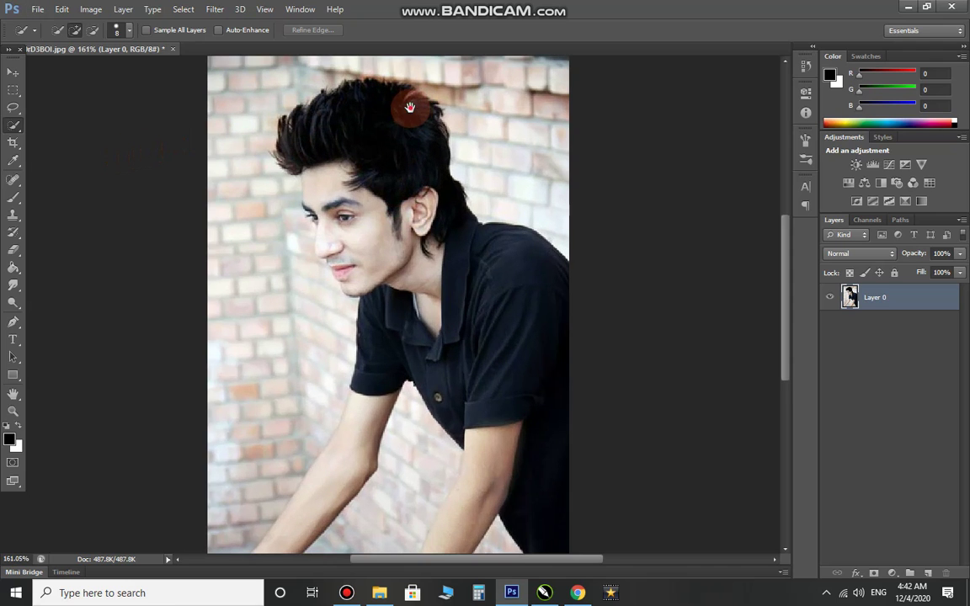
drag(405, 103, 390, 175)
click(270, 211)
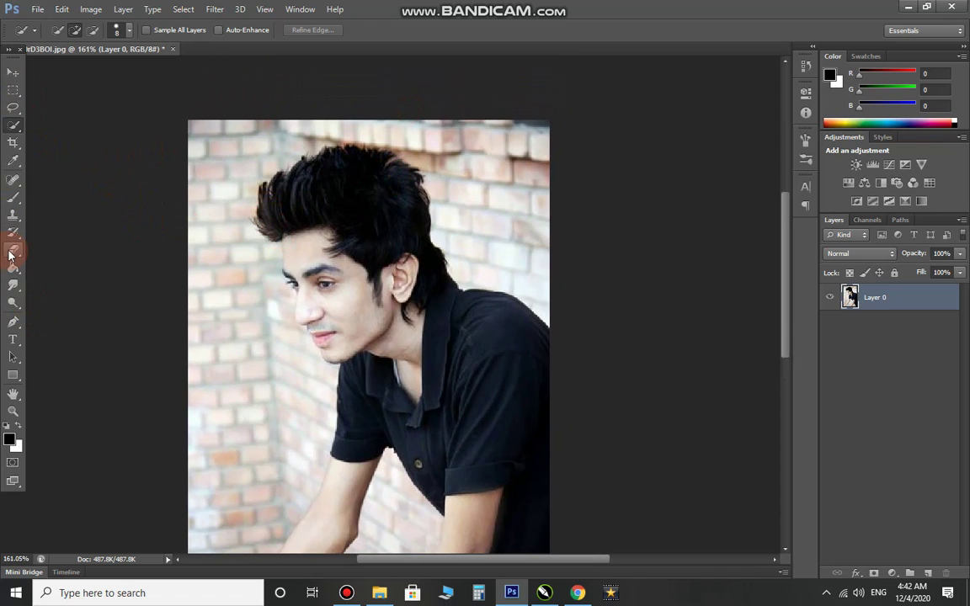
Smudge the hair edges upward and outward into taller, fuller spiky strands
mouse_move(10, 295)
mouse_down()
mouse_move(64, 293)
mouse_move(58, 312)
mouse_up()
drag(263, 173, 281, 225)
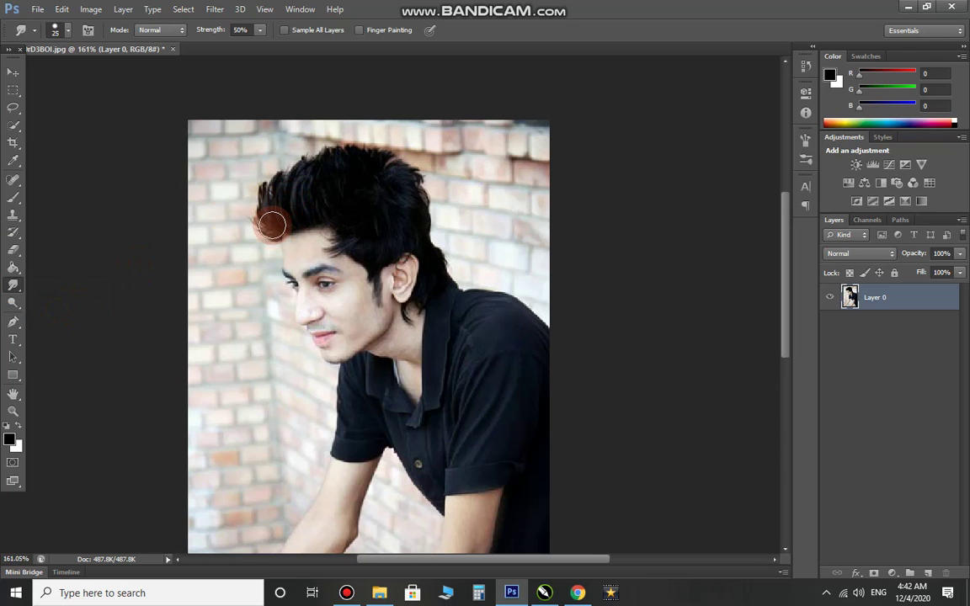
mouse_move(271, 222)
mouse_down()
mouse_move(280, 215)
mouse_move(258, 159)
mouse_move(271, 216)
mouse_move(253, 164)
mouse_move(258, 207)
mouse_move(275, 216)
mouse_move(282, 184)
mouse_move(267, 135)
mouse_move(287, 192)
mouse_move(337, 141)
mouse_move(325, 167)
mouse_move(374, 163)
mouse_move(346, 135)
mouse_move(402, 140)
mouse_move(354, 127)
mouse_move(399, 150)
mouse_move(346, 139)
mouse_move(392, 165)
mouse_move(354, 135)
mouse_move(413, 151)
mouse_move(394, 145)
mouse_move(434, 227)
mouse_move(426, 254)
mouse_move(459, 283)
mouse_move(433, 277)
mouse_move(448, 276)
mouse_move(394, 208)
mouse_move(385, 186)
mouse_move(433, 209)
mouse_move(396, 161)
mouse_up()
mouse_move(287, 147)
mouse_down()
mouse_move(299, 156)
mouse_move(289, 186)
mouse_move(235, 135)
mouse_move(254, 149)
mouse_move(241, 173)
mouse_move(301, 219)
mouse_move(255, 168)
mouse_move(277, 191)
mouse_move(291, 126)
mouse_move(296, 150)
mouse_move(377, 151)
mouse_move(402, 164)
mouse_move(433, 192)
mouse_move(443, 245)
mouse_up()
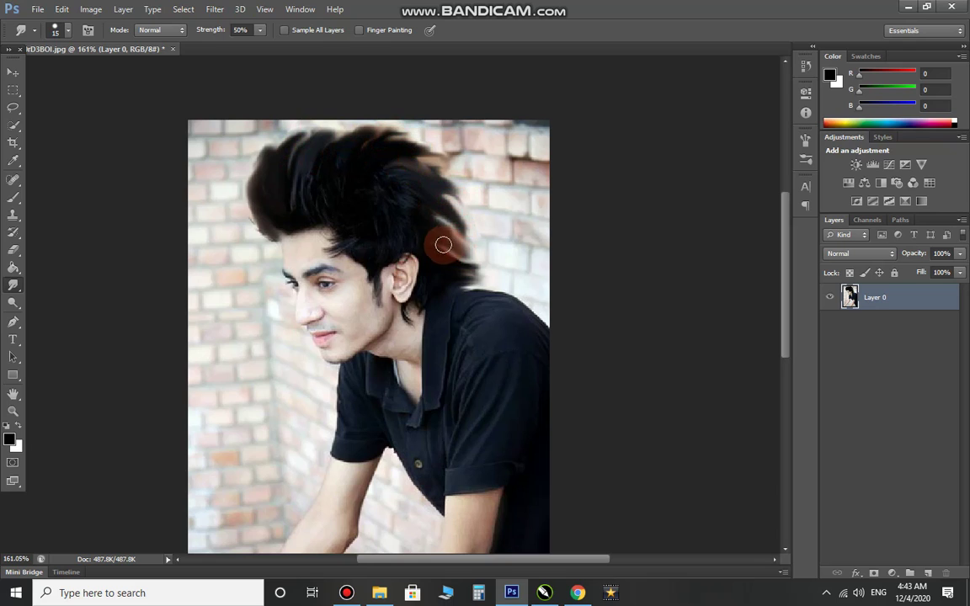
scroll(445, 230, down, 3)
mouse_move(377, 143)
mouse_down()
mouse_move(364, 92)
mouse_move(336, 124)
mouse_move(370, 195)
mouse_move(664, 259)
mouse_move(405, 250)
mouse_up()
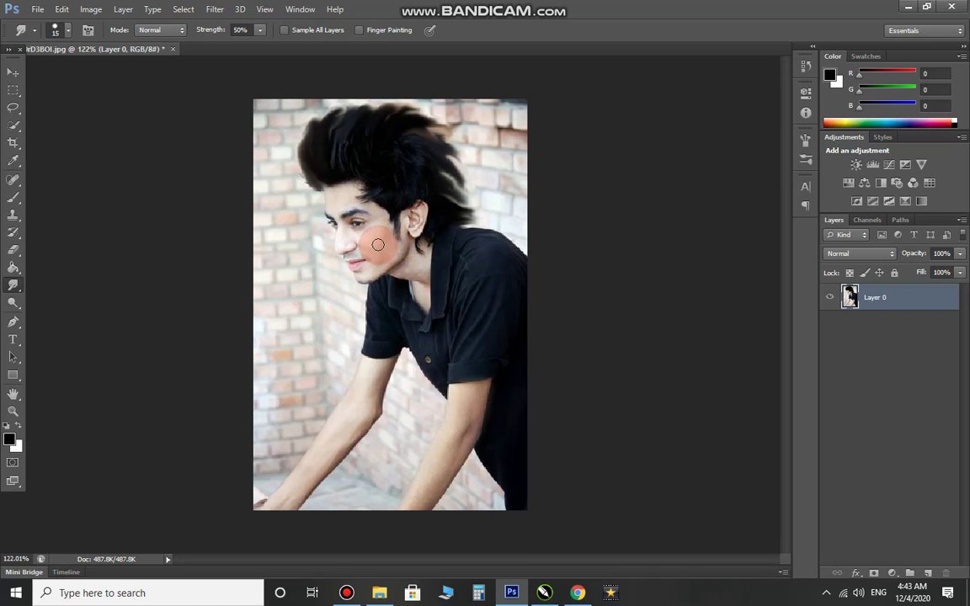
Raise the photo's saturation by +27 with Hue/Saturation
scroll(378, 244, up, 2)
key(ctrl+u)
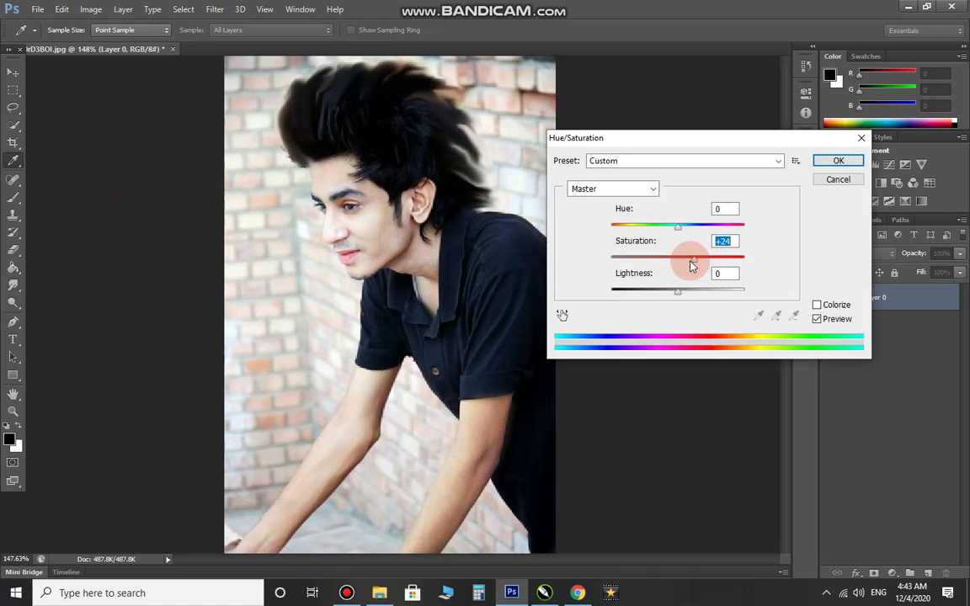
key(Return)
right_click(12, 128)
click(55, 123)
Quick-select the black shirt and add an empty Layer 1 above the photo
mouse_move(481, 253)
mouse_down()
mouse_move(537, 284)
mouse_move(568, 403)
mouse_move(452, 351)
mouse_up()
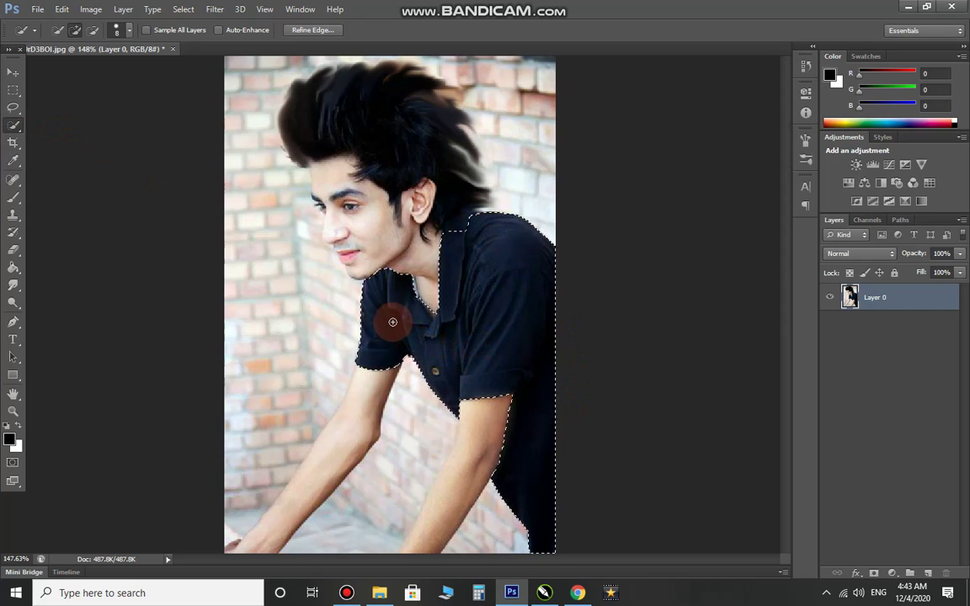
drag(394, 320, 464, 239)
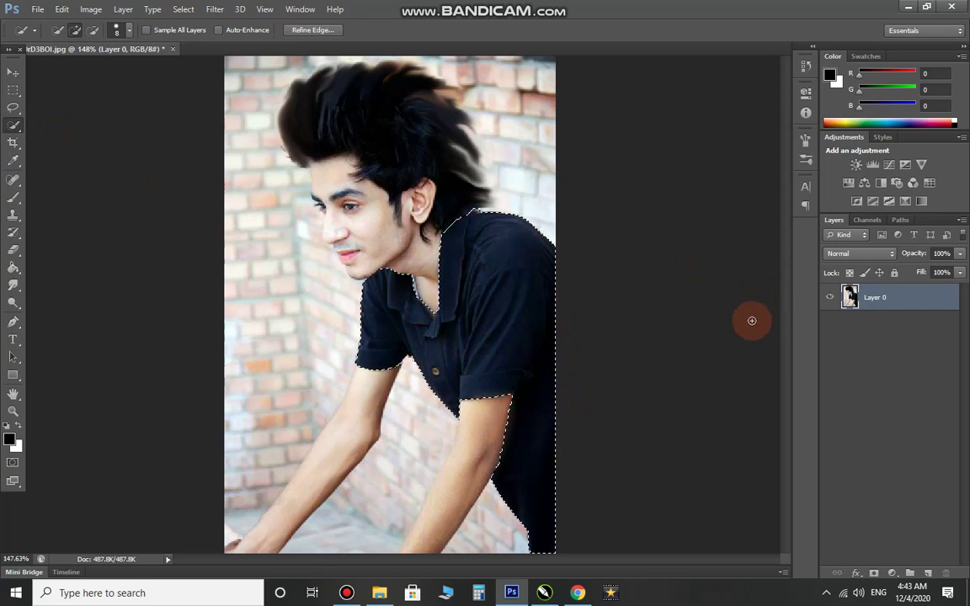
click(929, 575)
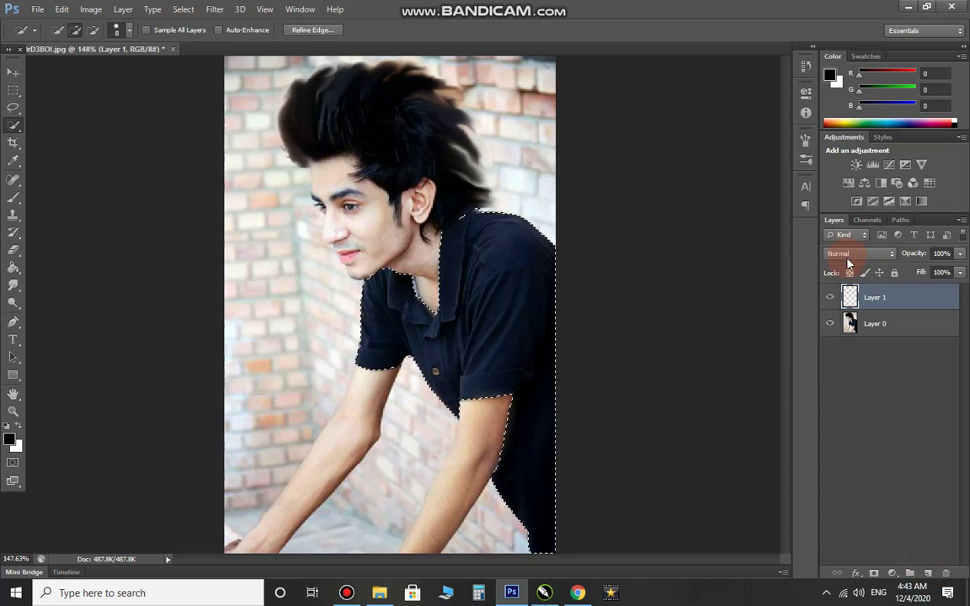
Set the foreground colour to dark red a40923
click(10, 439)
mouse_move(450, 187)
mouse_down()
mouse_move(462, 179)
mouse_move(466, 212)
mouse_up()
click(612, 145)
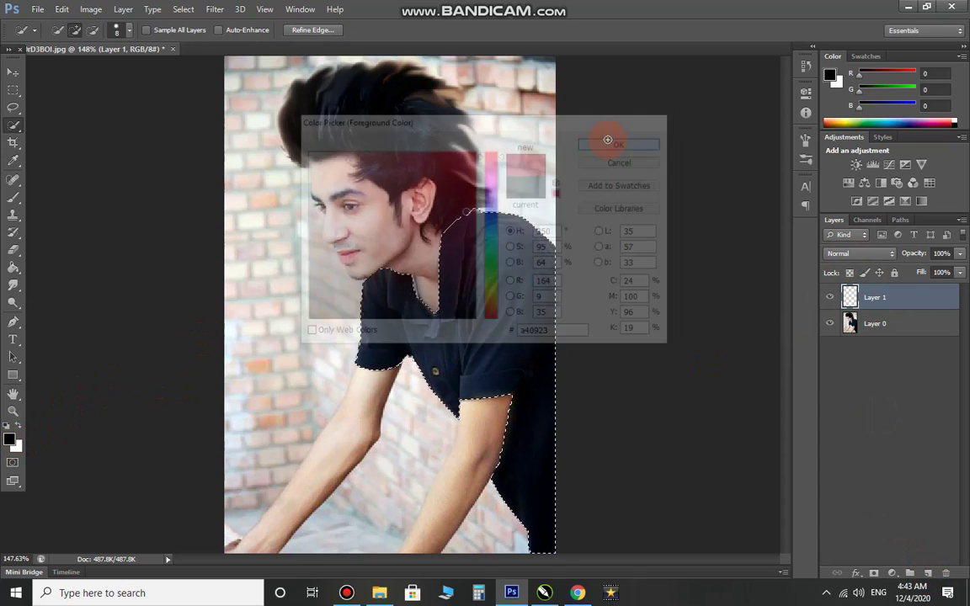
click(14, 270)
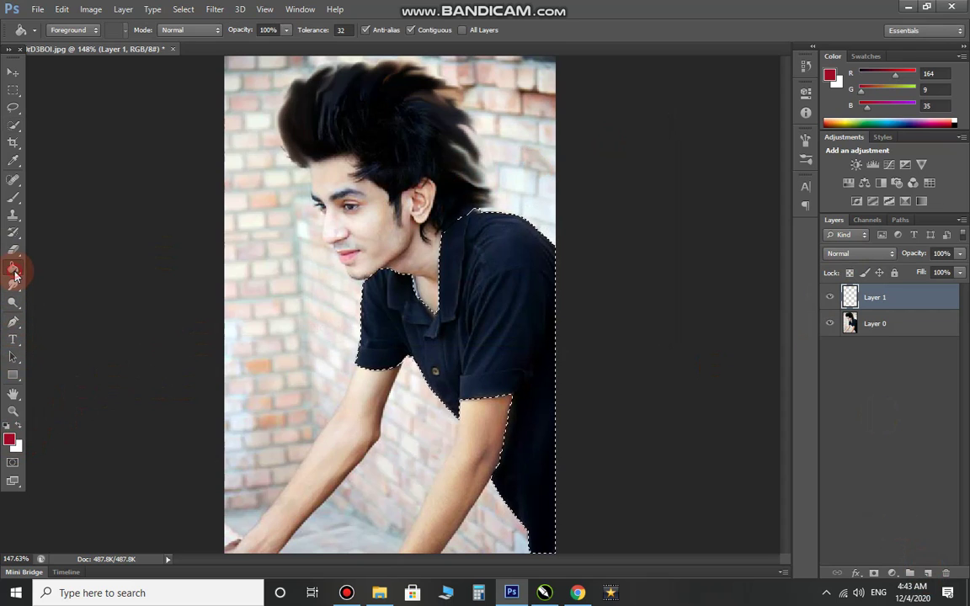
Fill the shirt selection with dark red on Layer 1 and try several blend modes
click(462, 301)
click(877, 254)
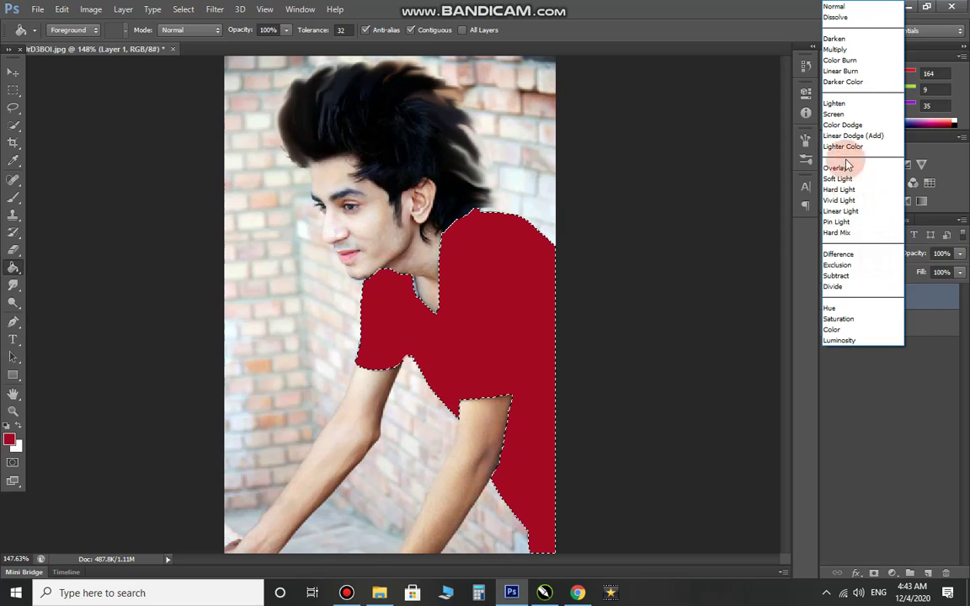
click(846, 37)
key(Down)
key(Down)
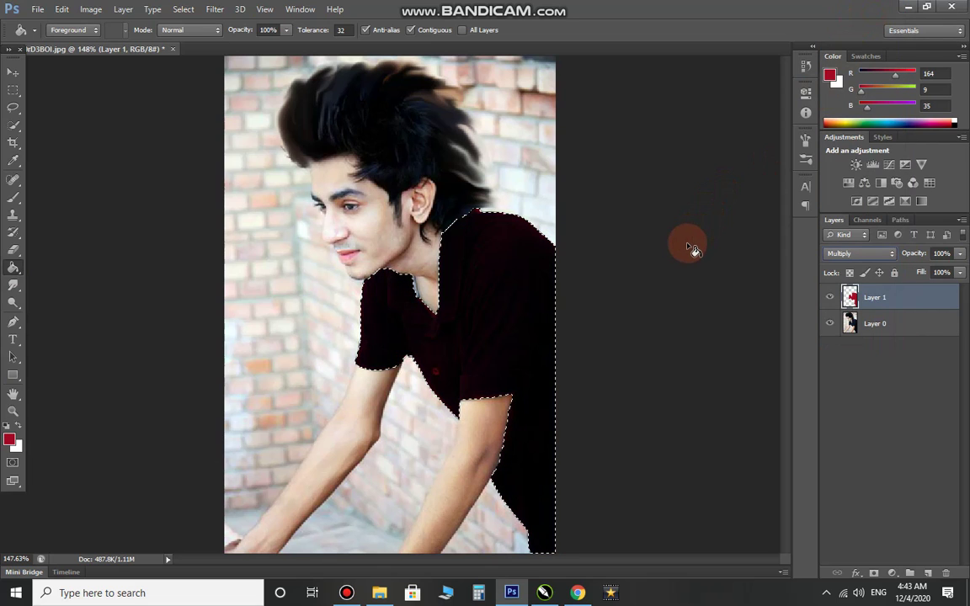
key(Down)
key(Down)
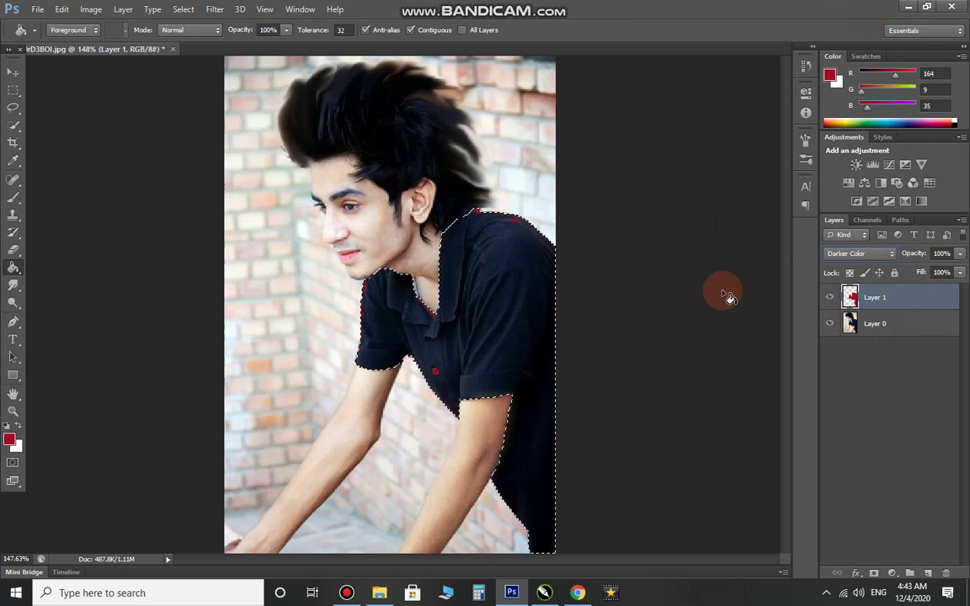
key(Down)
key(Down)
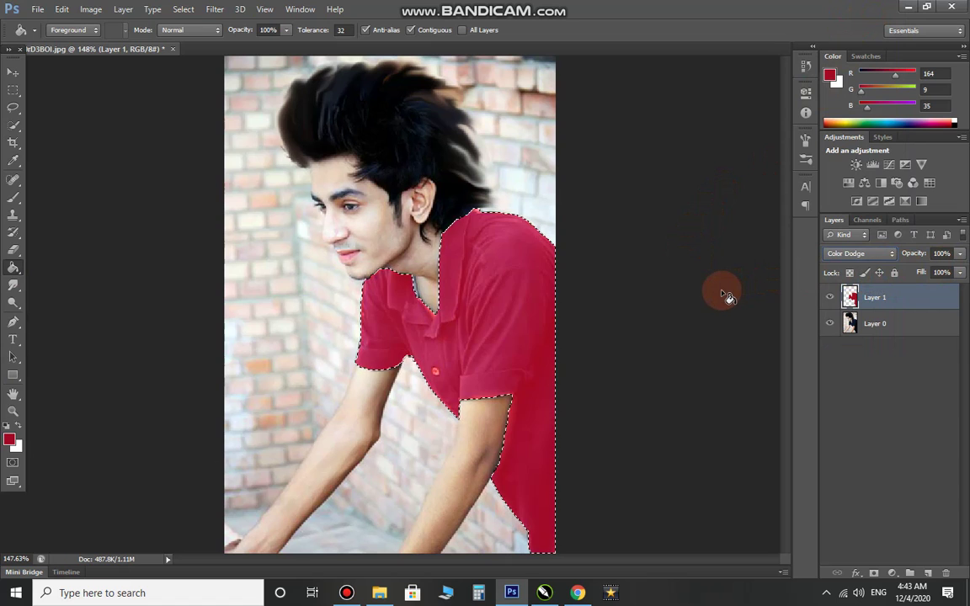
key(Down)
key(Down)
key(Down)
key(Down)
key(Down)
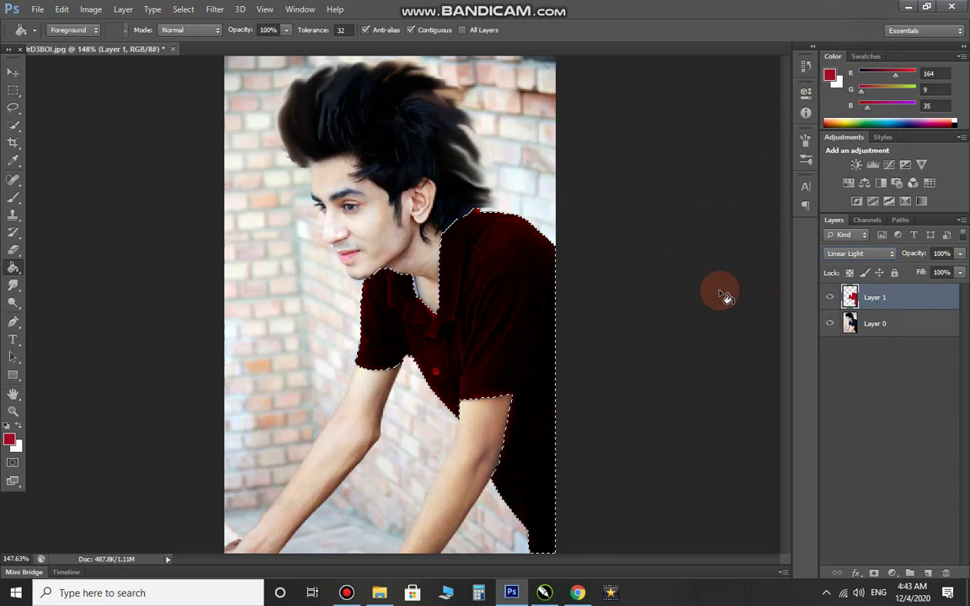
key(Down)
key(Down)
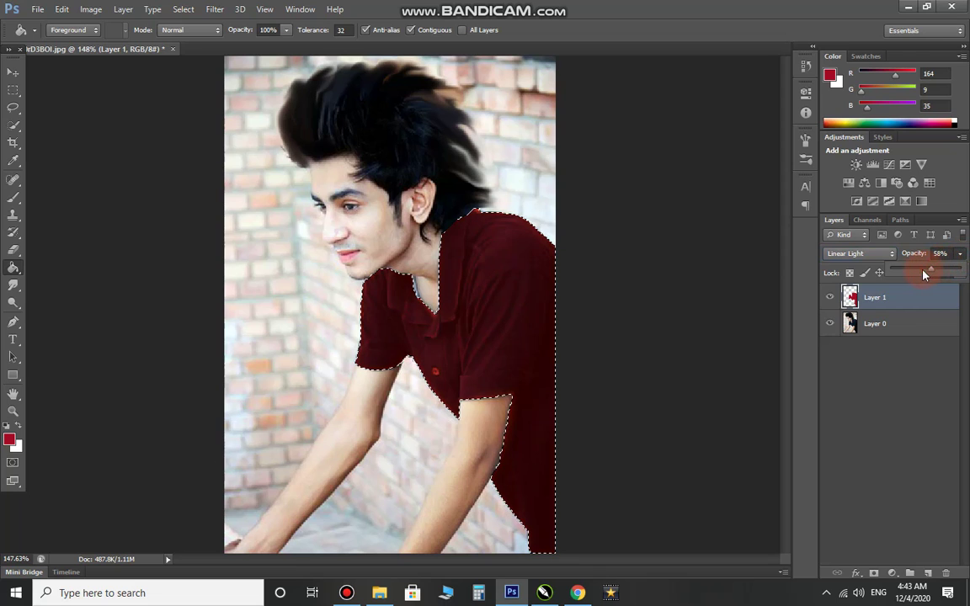
Blend Layer 1 in Subtract mode at 63% opacity and deselect the shirt
drag(940, 272, 969, 278)
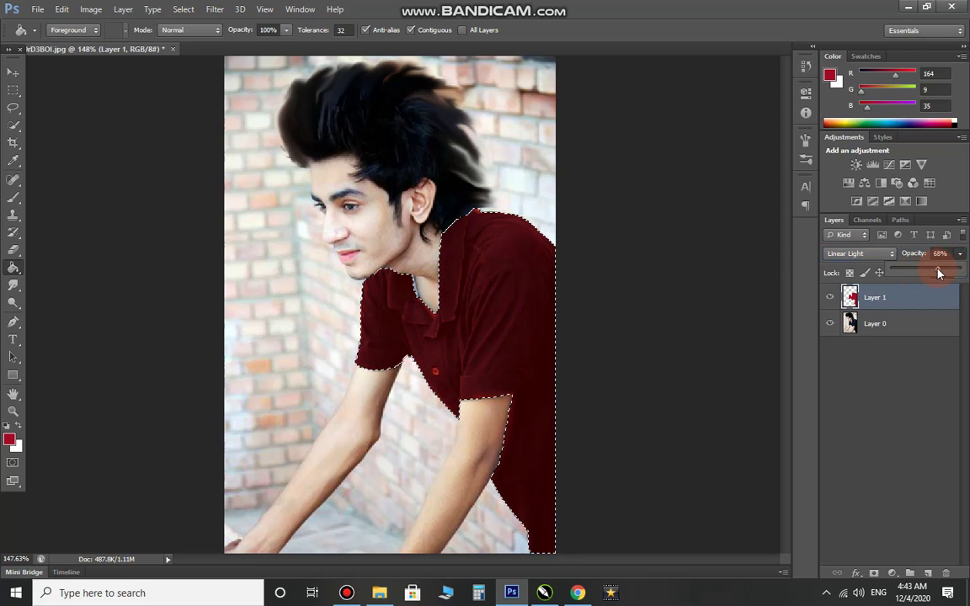
click(870, 255)
key(Down)
key(Down)
key(Up)
key(Up)
key(Up)
key(Down)
key(Down)
key(Down)
key(Down)
key(Down)
key(Down)
key(Down)
key(Down)
key(Down)
key(Down)
key(Down)
key(Down)
key(Up)
key(Down)
key(Up)
key(ctrl+d)
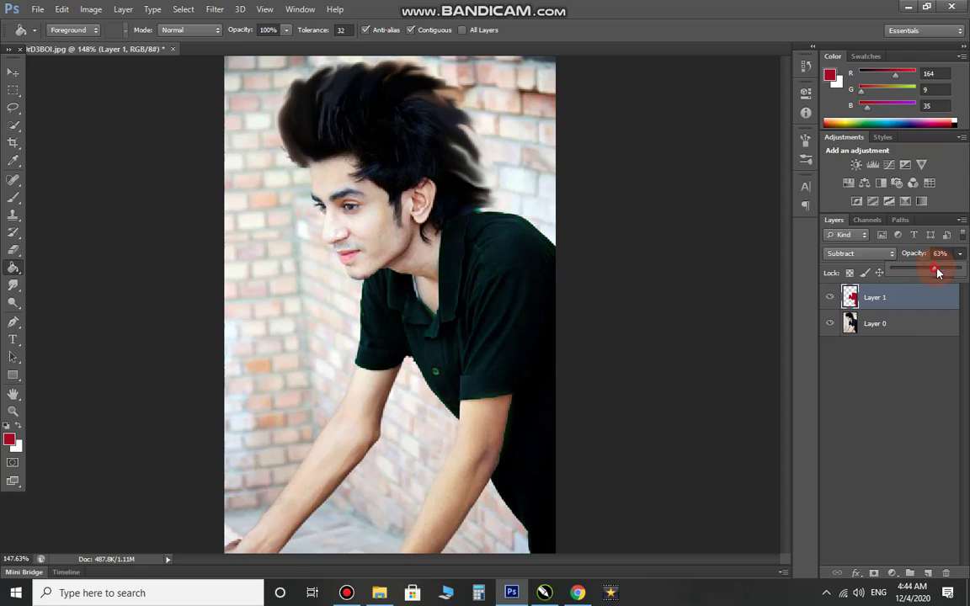
click(876, 393)
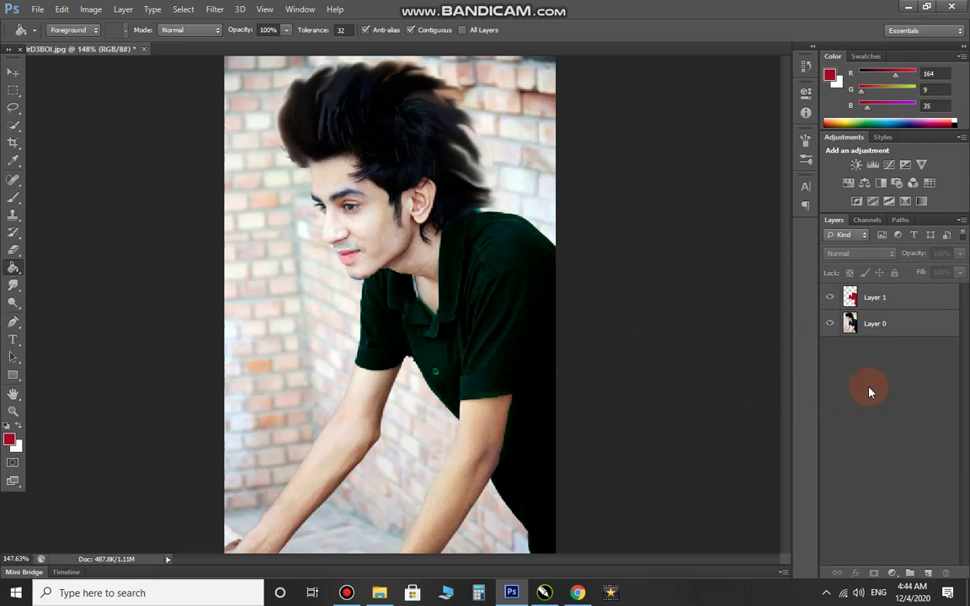
Choose Quick Selection, dismiss the no-layer error, and make Layer 0 active
click(12, 72)
scroll(320, 270, down, 2)
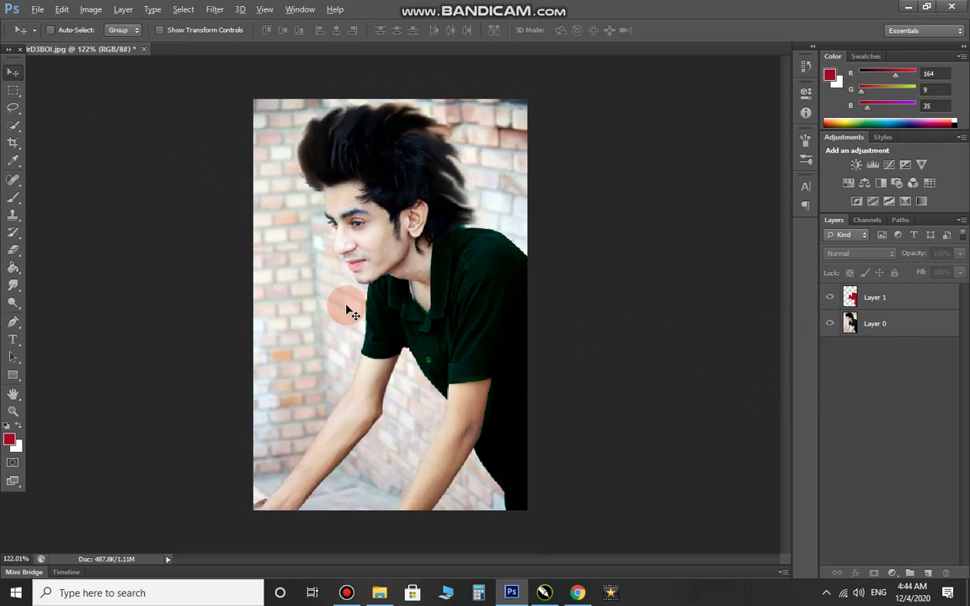
scroll(346, 310, up, 1)
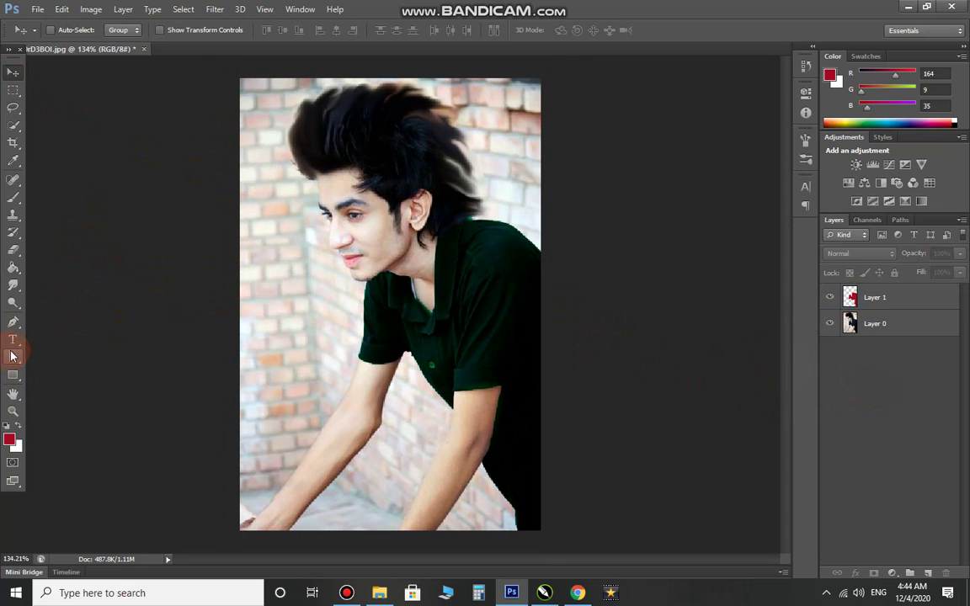
right_click(12, 128)
click(51, 124)
click(282, 208)
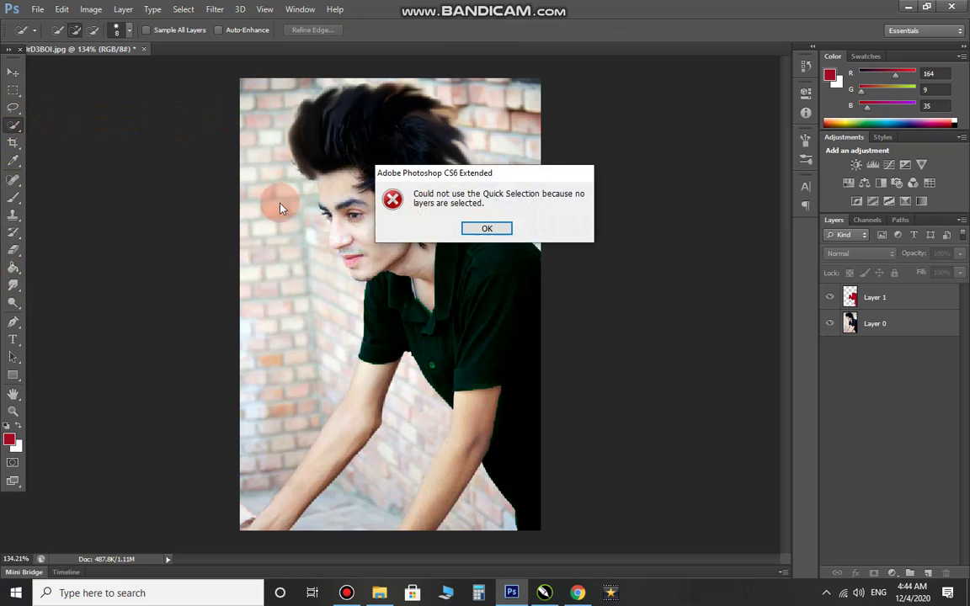
click(486, 228)
click(899, 335)
Select the brick background beside the hair and between the arms, undoing the stray forearm area
mouse_move(487, 104)
mouse_down()
mouse_move(390, 65)
mouse_move(395, 78)
mouse_move(313, 74)
mouse_move(257, 86)
mouse_move(234, 194)
mouse_move(272, 252)
mouse_move(265, 316)
mouse_move(275, 394)
mouse_move(340, 414)
mouse_move(384, 368)
mouse_move(303, 493)
mouse_move(273, 502)
mouse_move(250, 438)
mouse_move(241, 505)
mouse_up()
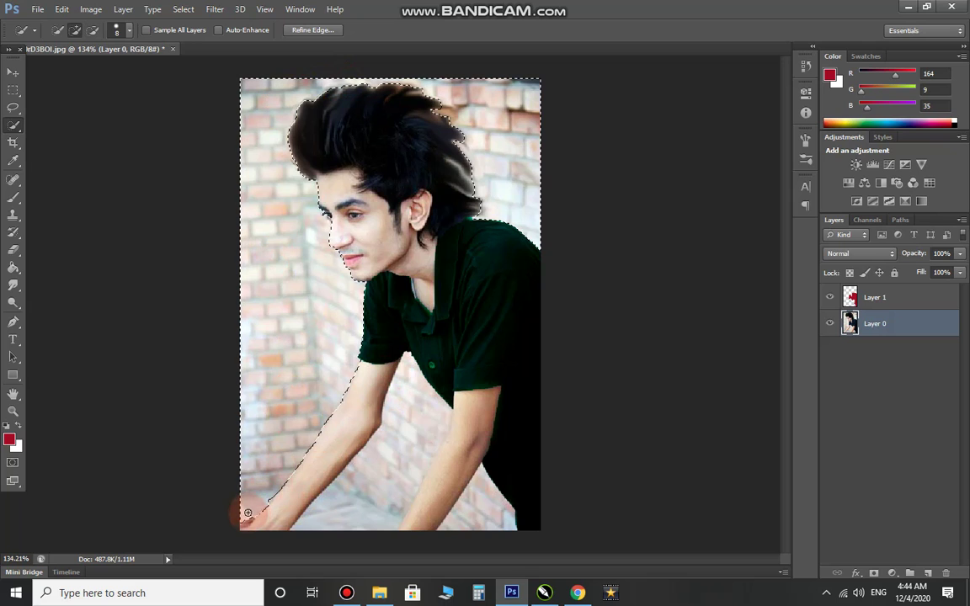
mouse_move(418, 466)
mouse_down()
mouse_move(375, 358)
mouse_move(400, 417)
mouse_move(372, 487)
mouse_move(494, 390)
mouse_move(412, 527)
mouse_move(486, 476)
mouse_move(477, 489)
mouse_up()
key(ctrl+z)
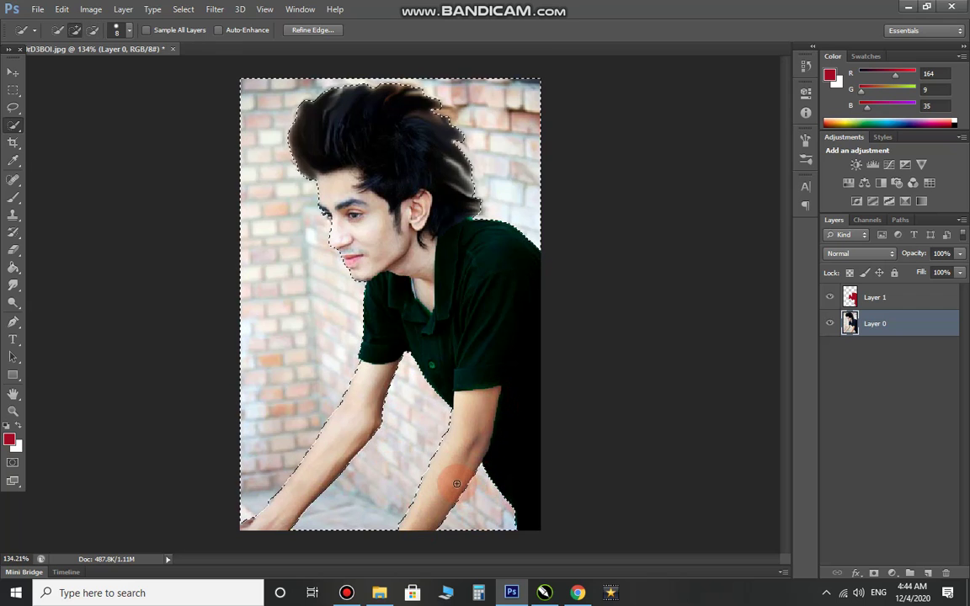
Apply a slight Gaussian Blur to the selected background, then deselect
click(213, 9)
mouse_move(222, 145)
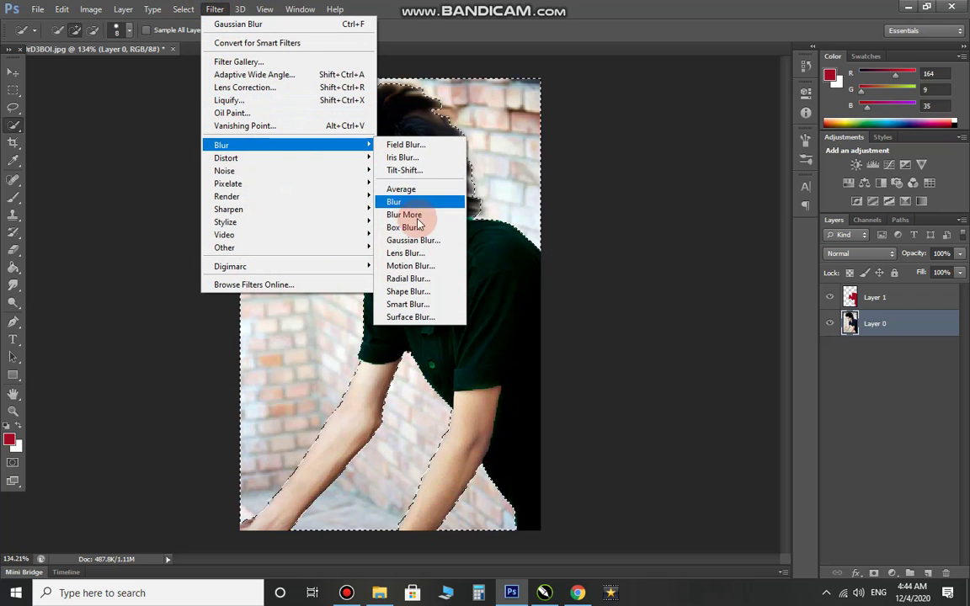
click(440, 201)
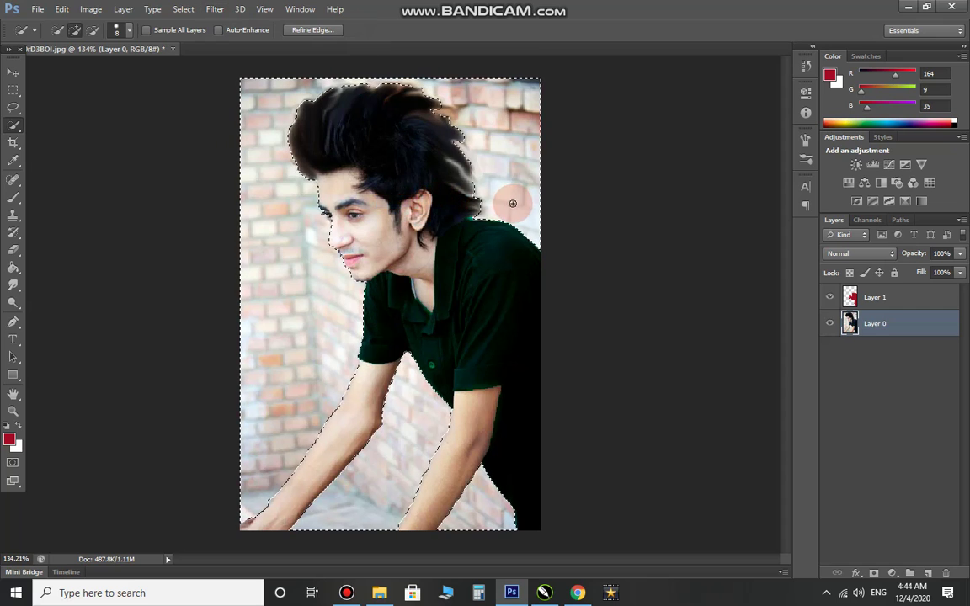
click(217, 10)
mouse_move(221, 145)
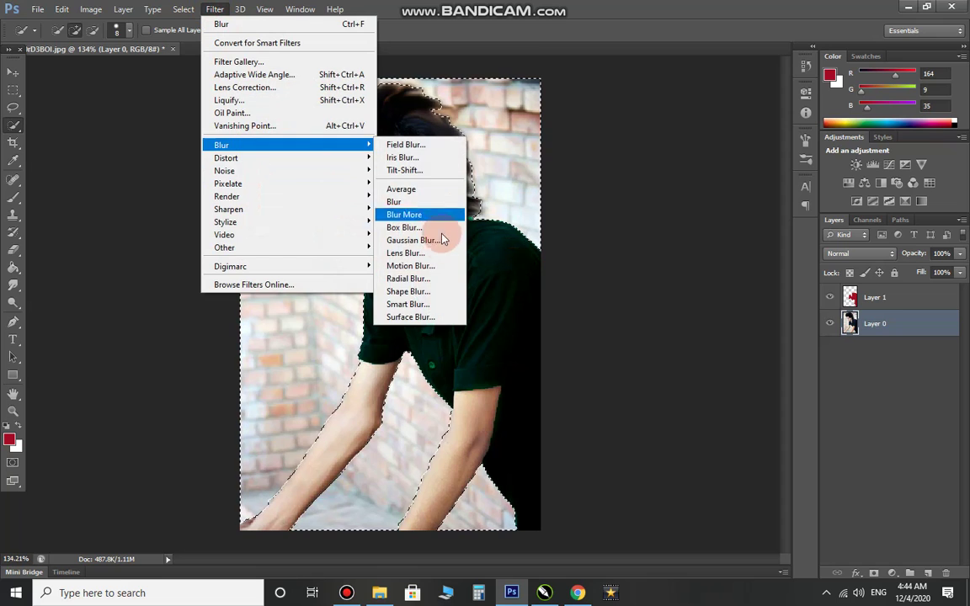
click(425, 227)
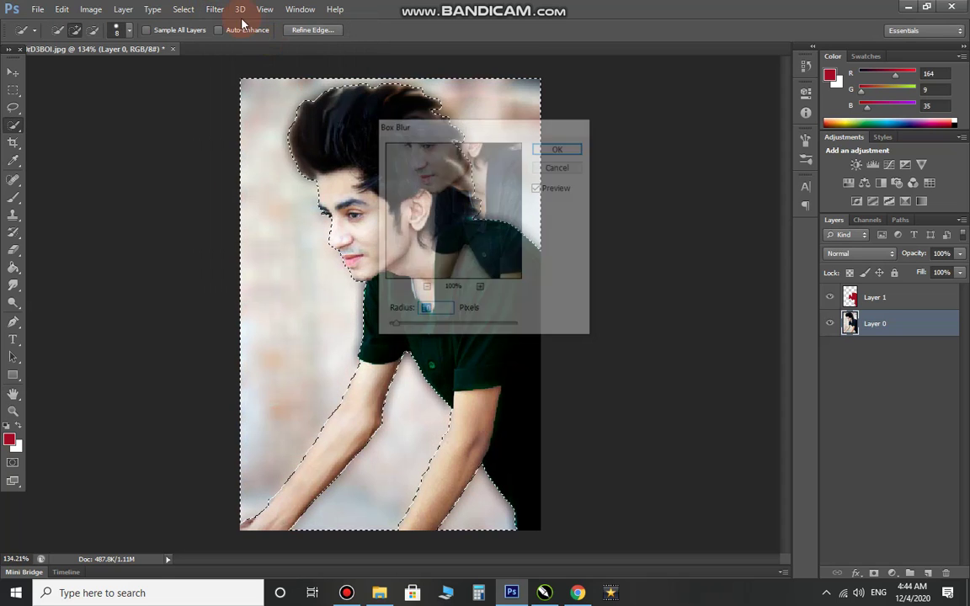
key(Escape)
click(215, 9)
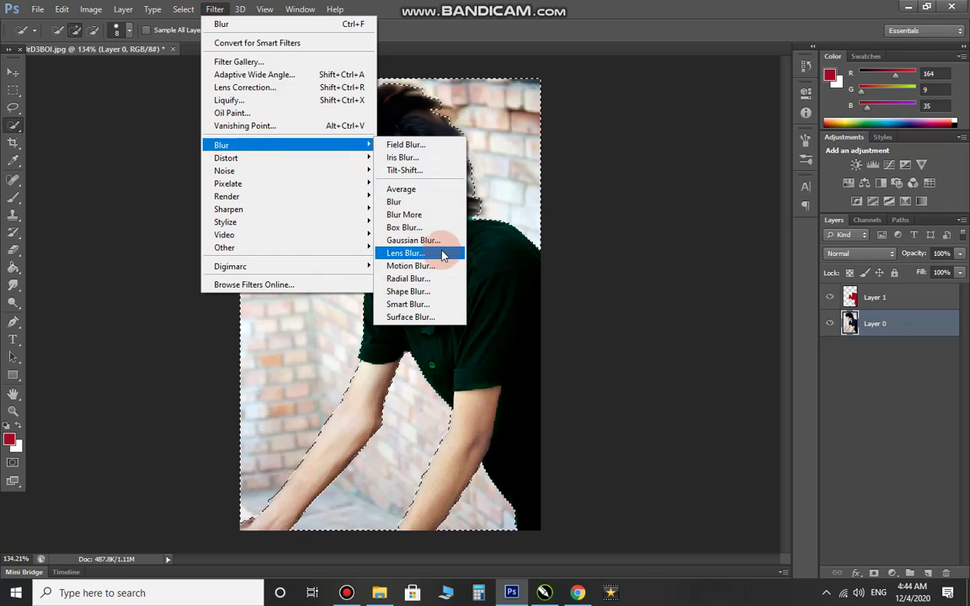
click(440, 240)
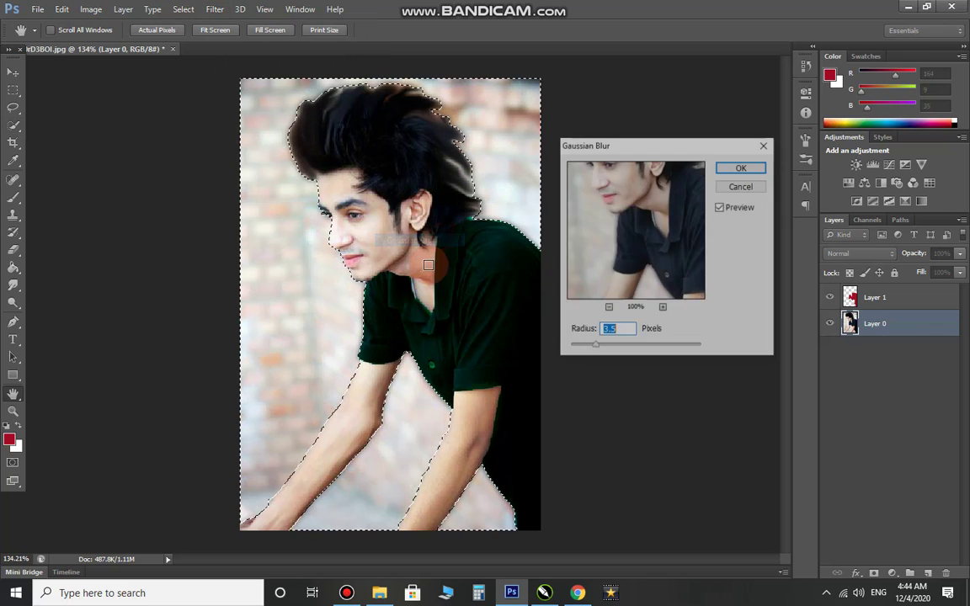
click(609, 308)
drag(595, 346, 589, 347)
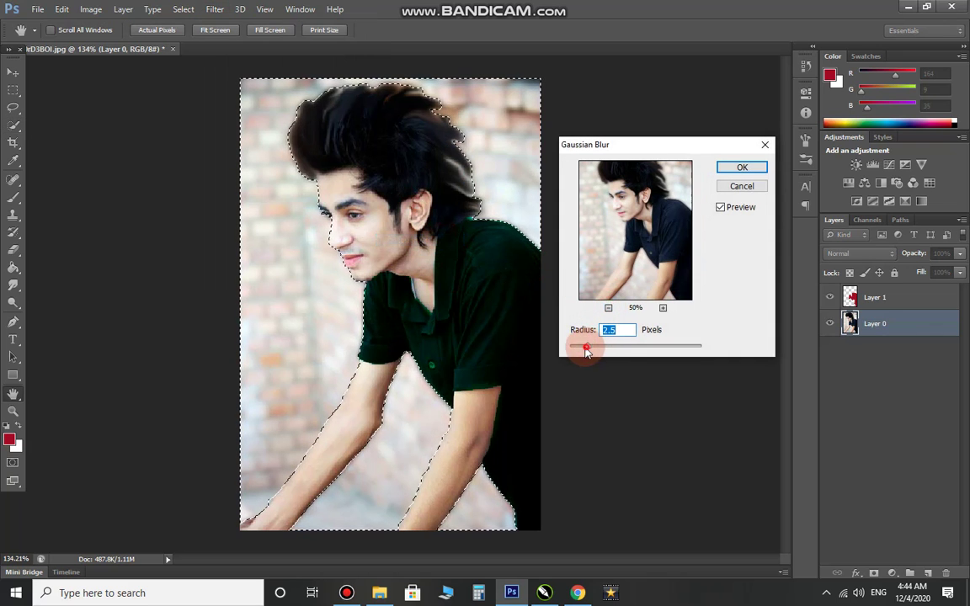
click(739, 165)
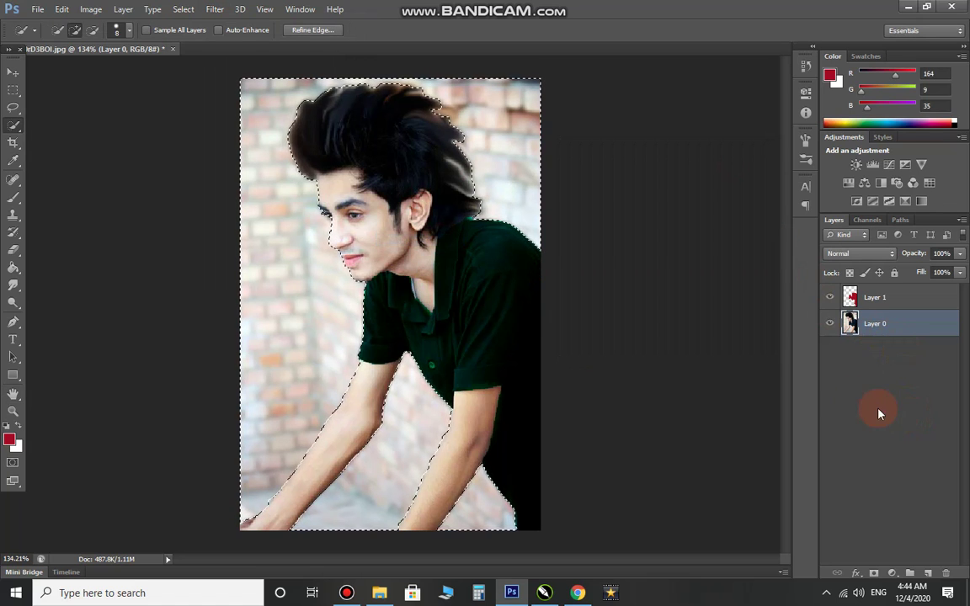
key(ctrl+d)
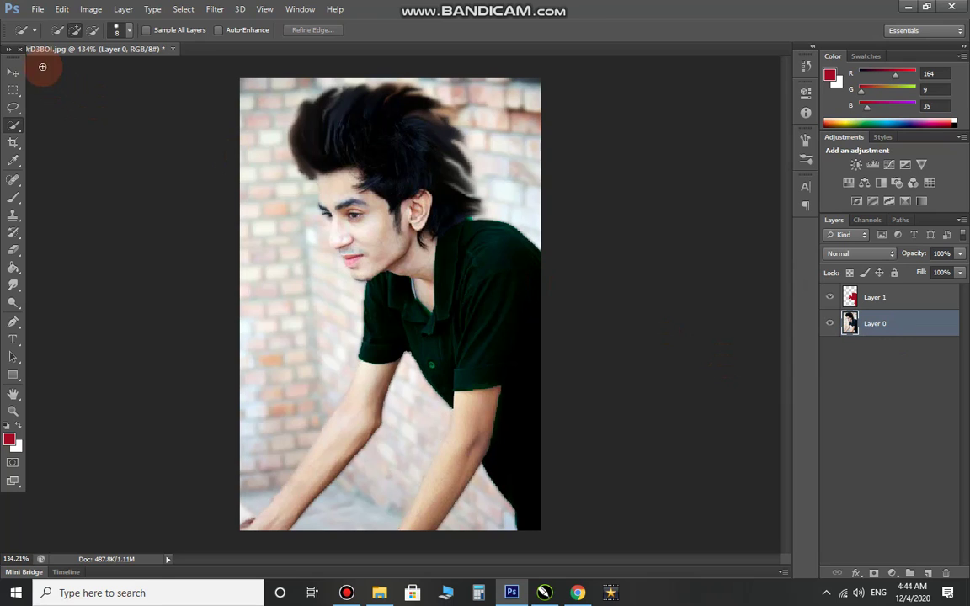
Preview a Surface Blur on the photo and cancel it
click(14, 75)
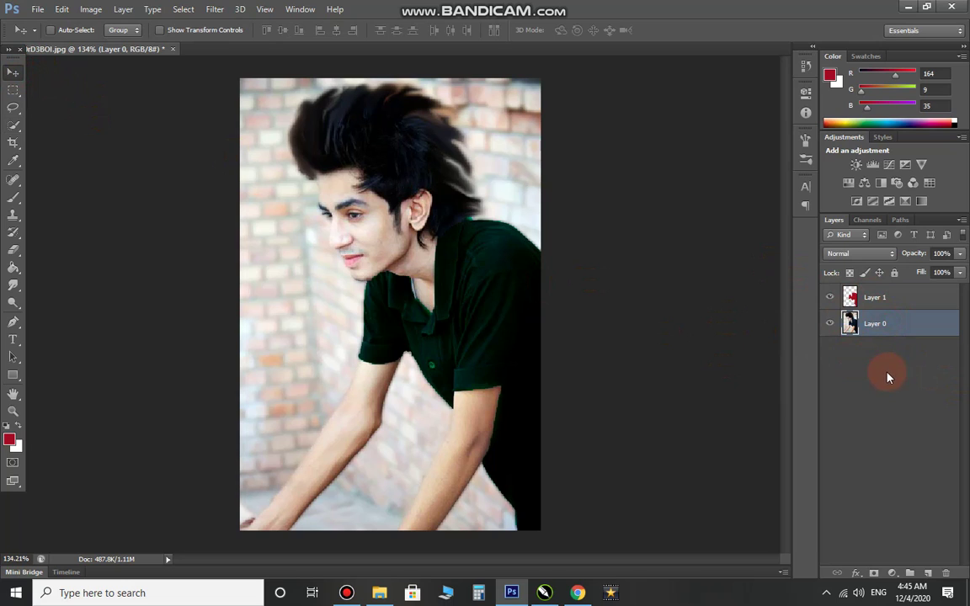
click(215, 10)
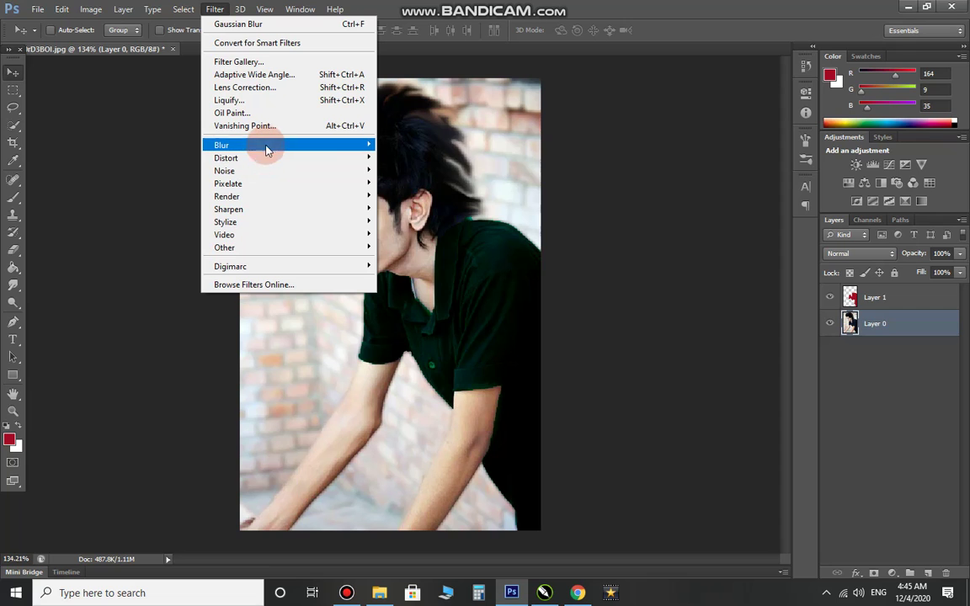
mouse_move(221, 145)
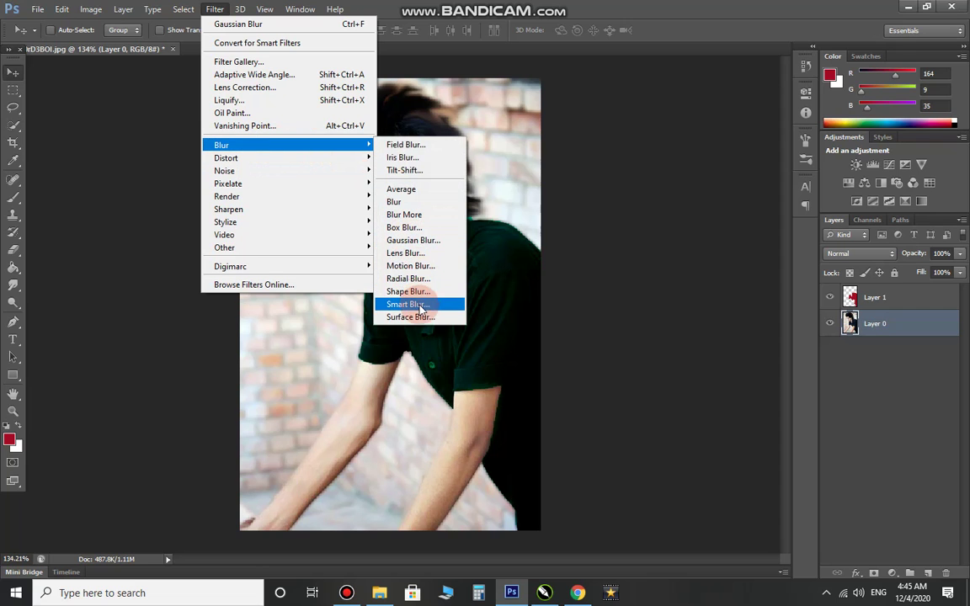
click(412, 317)
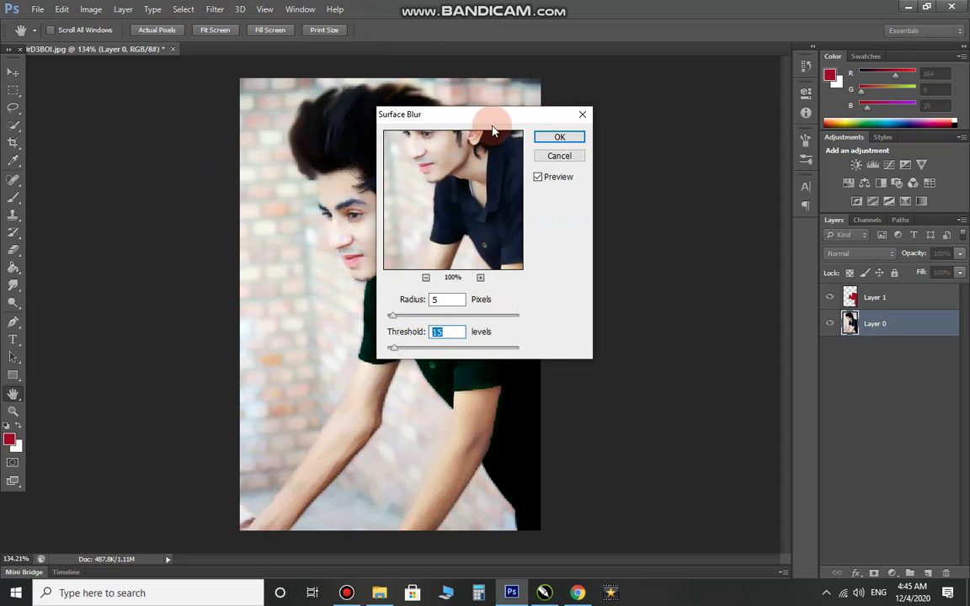
key(Escape)
click(216, 9)
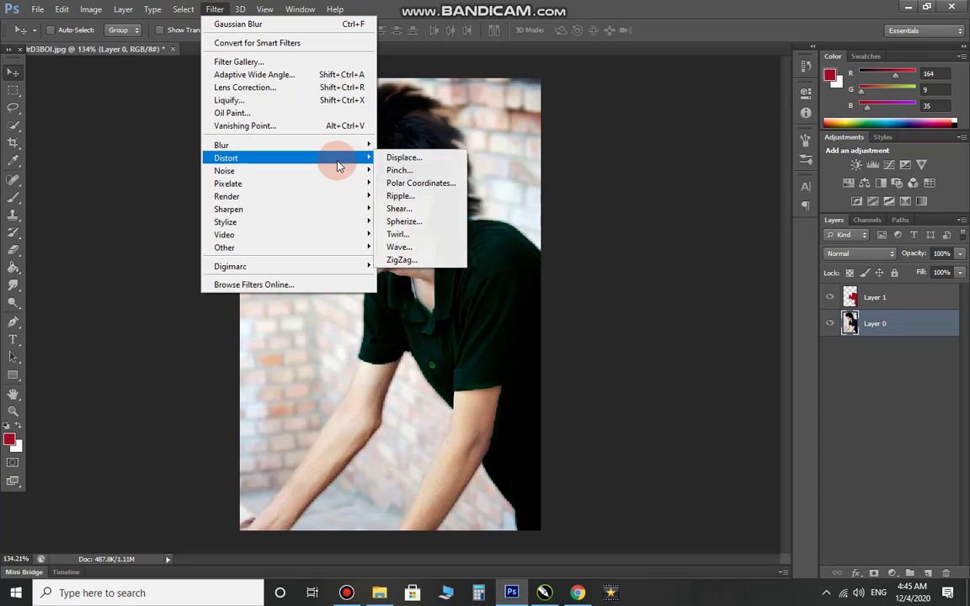
mouse_move(224, 170)
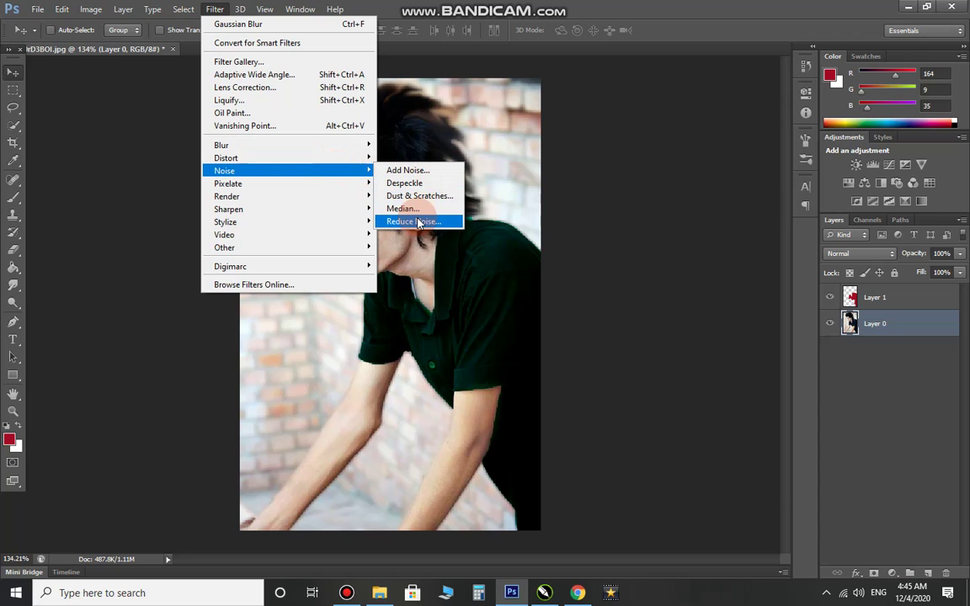
In Reduce Noise, raise colour noise reduction and set Sharpen Details to 0
click(396, 222)
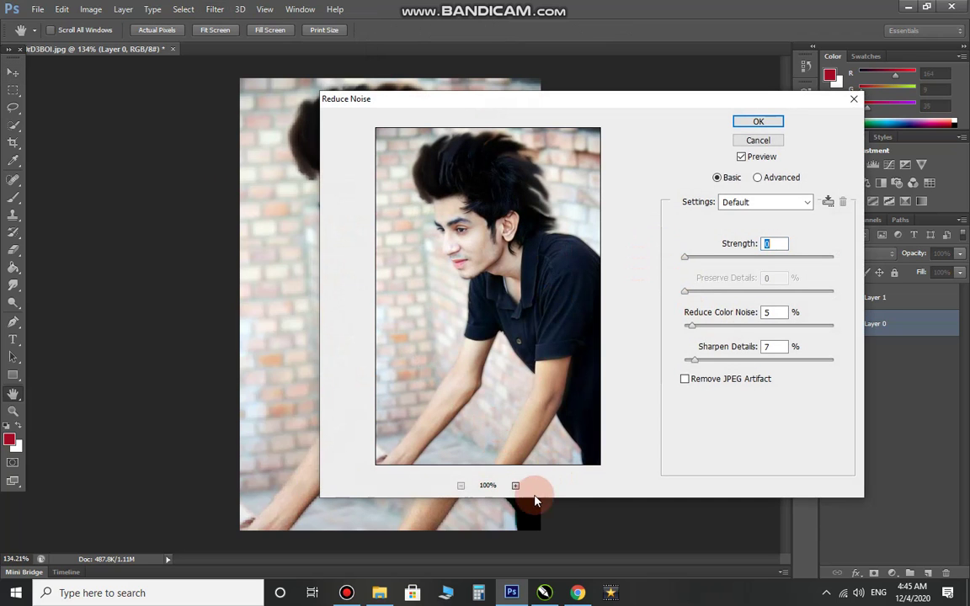
click(518, 487)
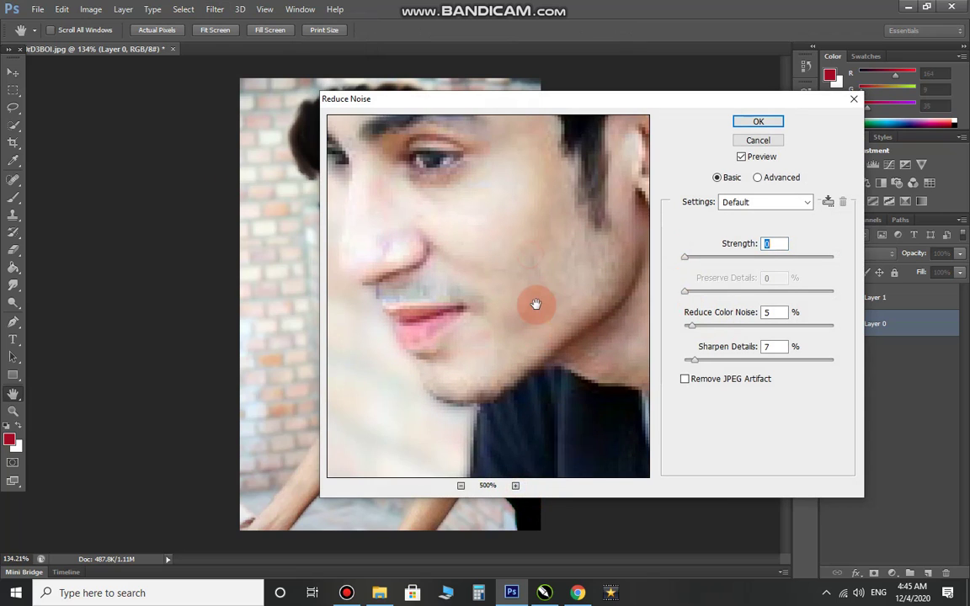
drag(520, 295, 639, 345)
drag(744, 331, 855, 333)
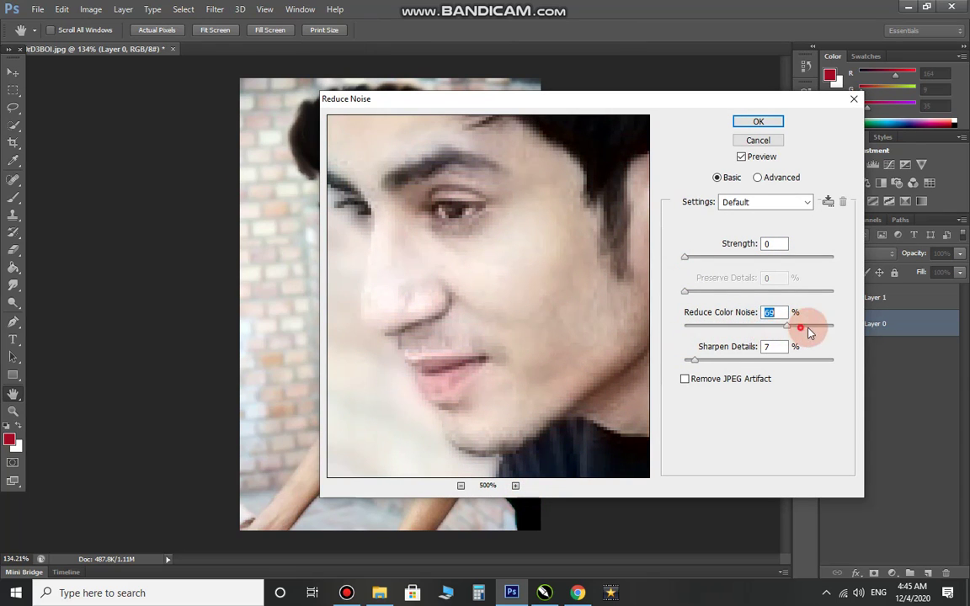
text(0)
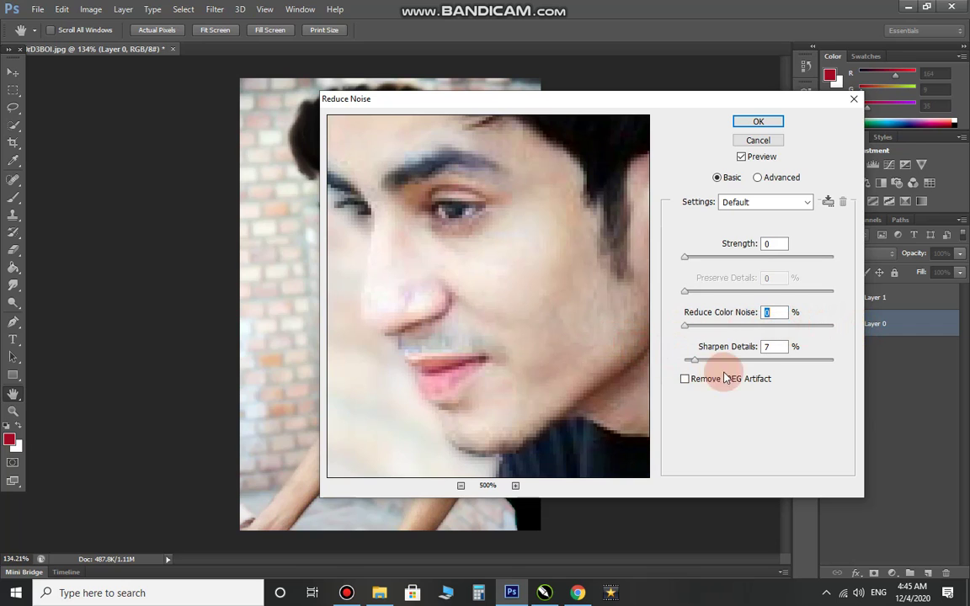
drag(757, 368, 692, 368)
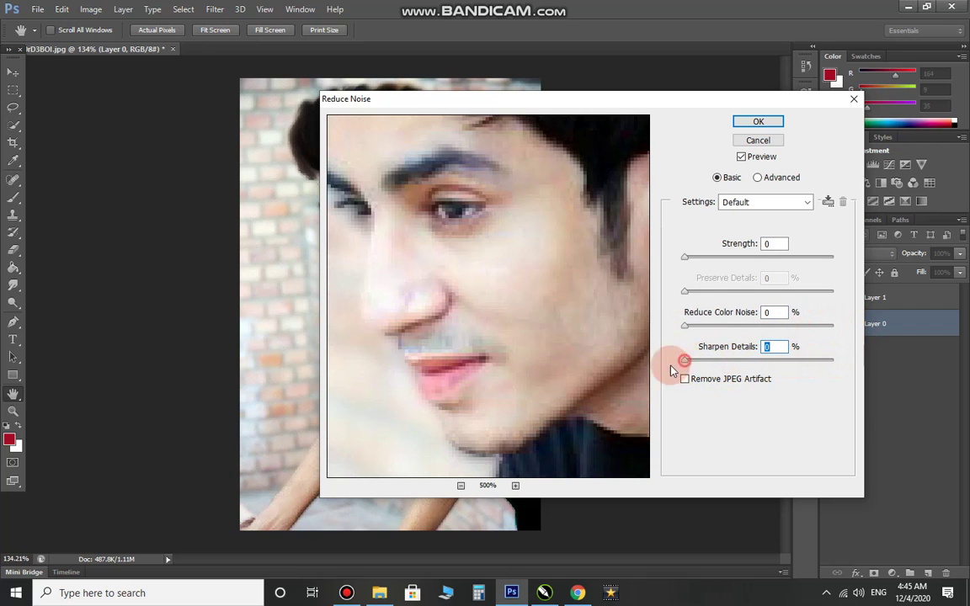
mouse_move(734, 258)
mouse_down()
mouse_move(754, 264)
mouse_move(667, 264)
mouse_up()
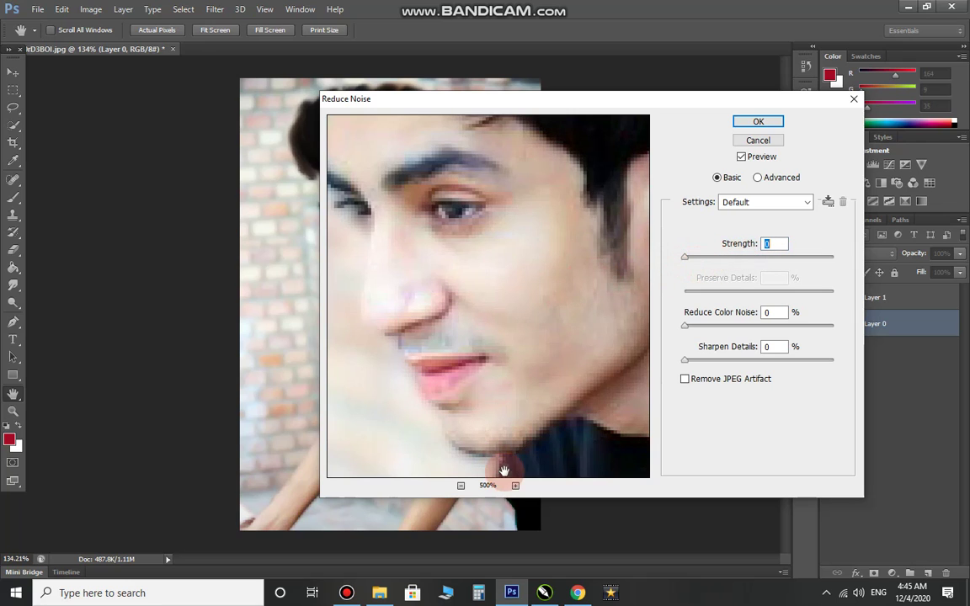
click(460, 486)
double_click(460, 487)
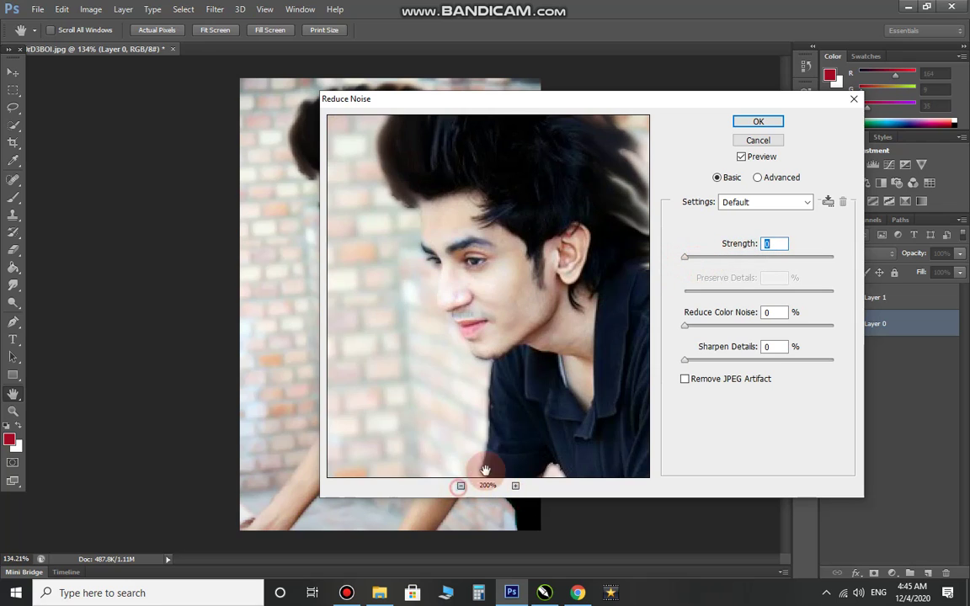
Set Reduce Noise Strength to 1 and Preserve Details to 16%, and apply it
mouse_move(762, 262)
mouse_down()
mouse_move(785, 264)
mouse_move(696, 262)
mouse_up()
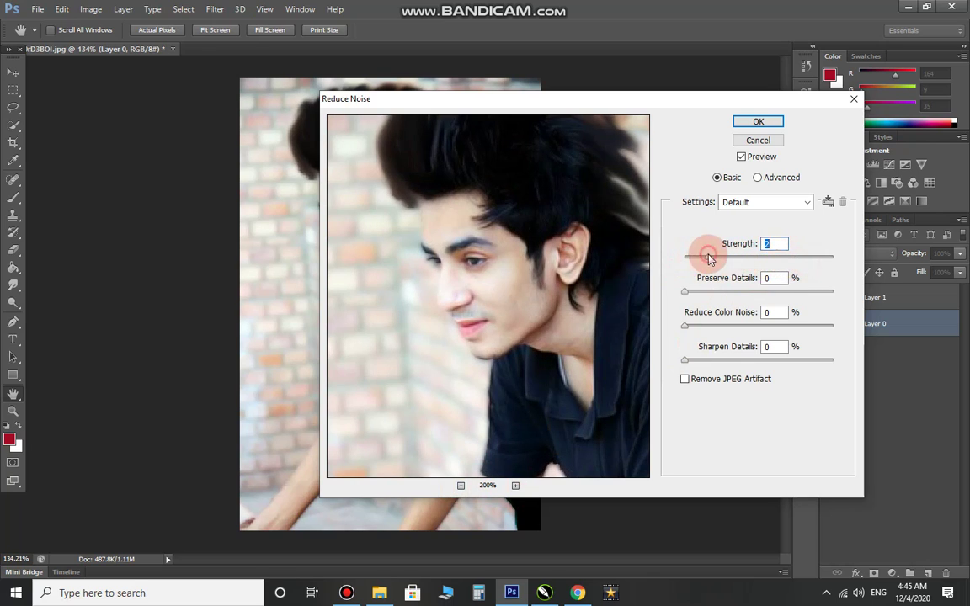
drag(689, 265, 678, 255)
click(704, 290)
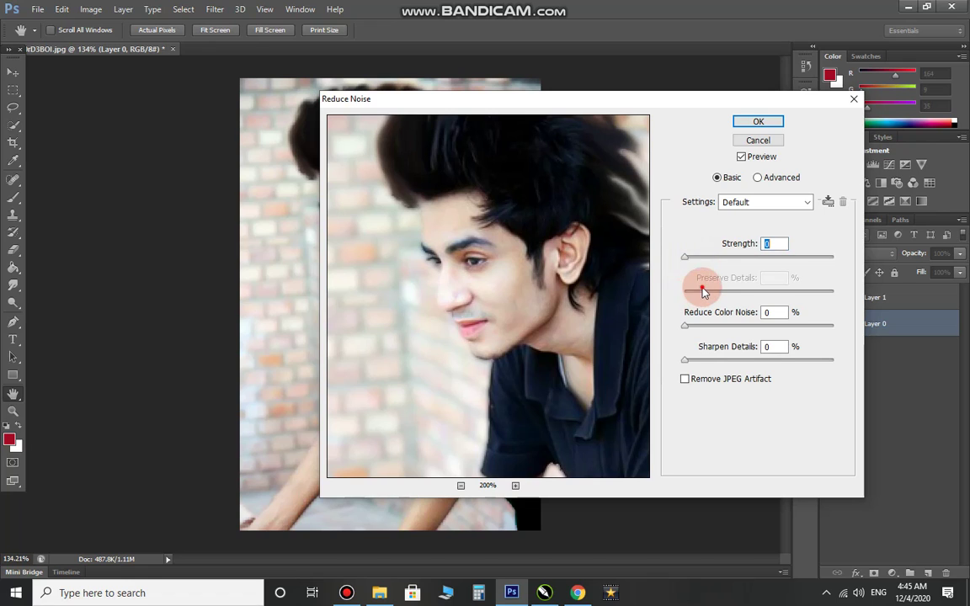
click(707, 256)
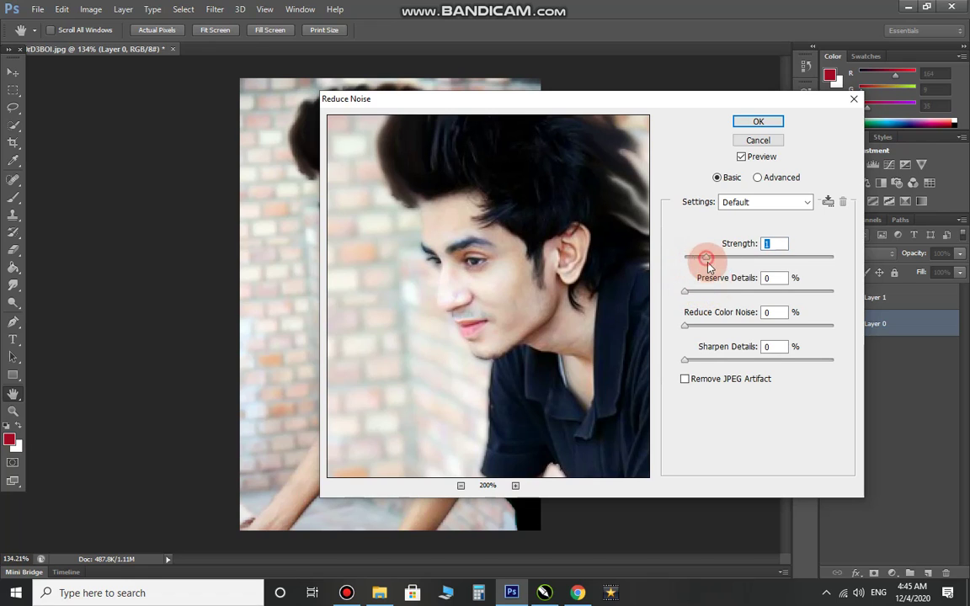
drag(723, 299, 838, 300)
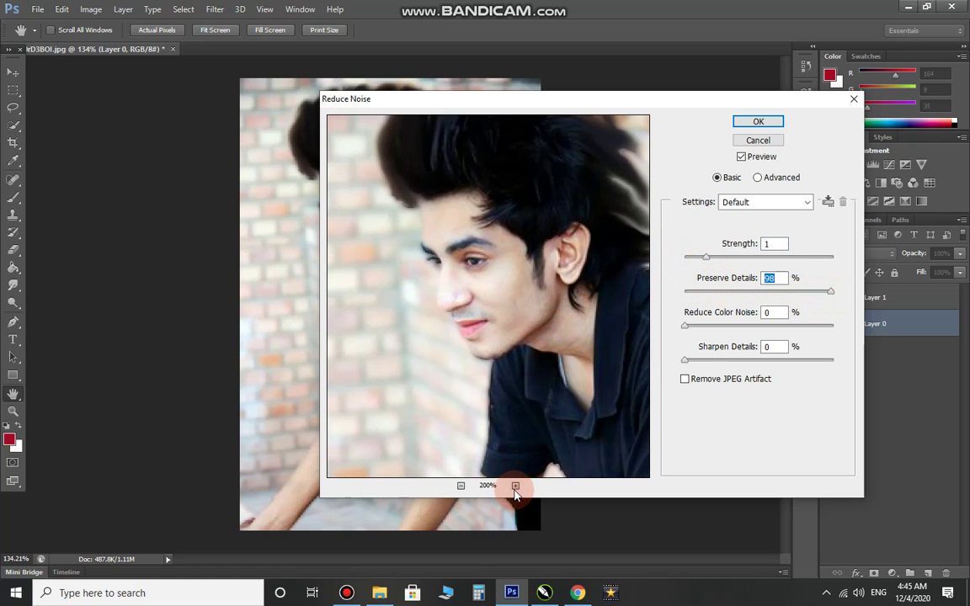
click(515, 486)
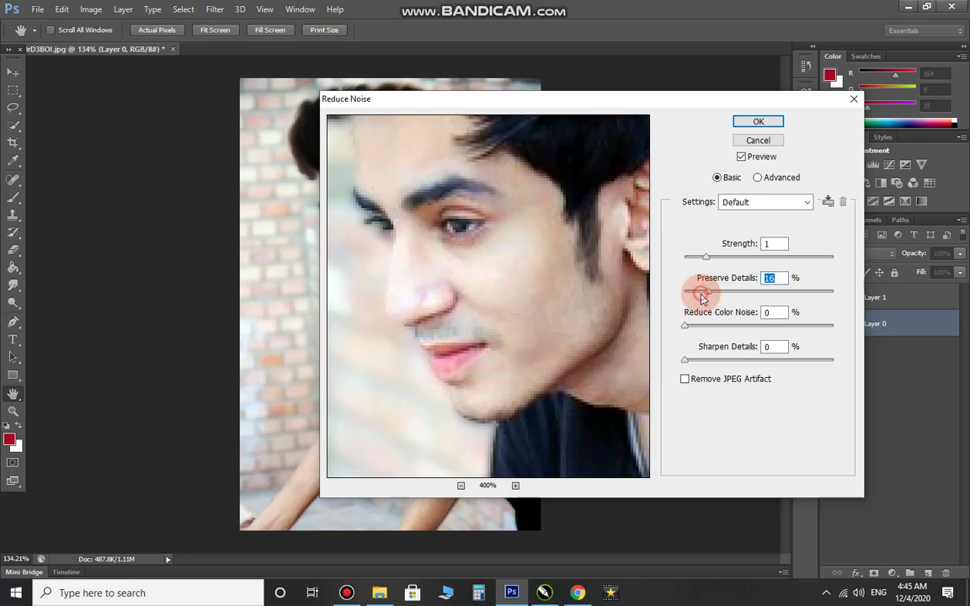
click(758, 121)
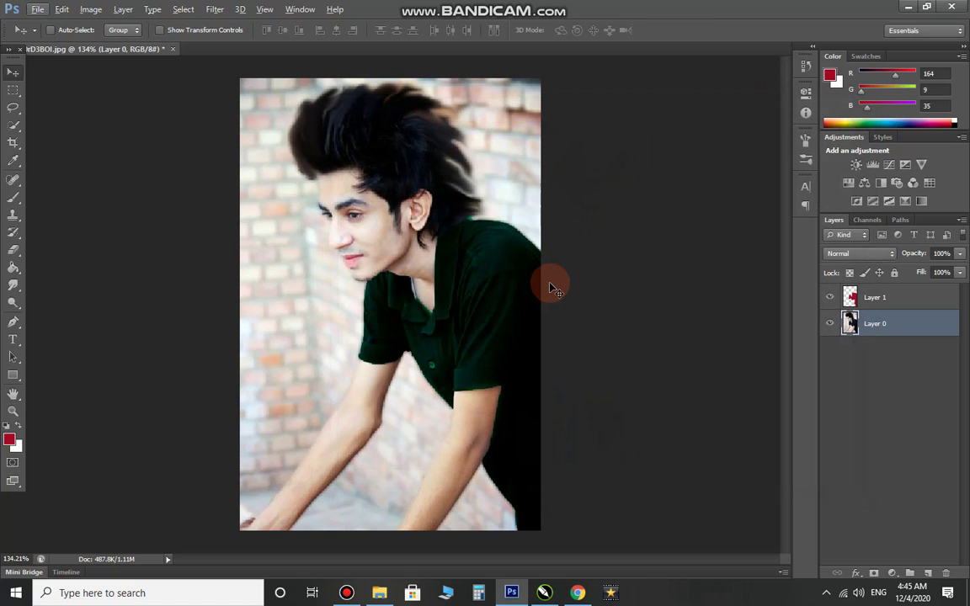
Dodge the face, neck and upper arm with the Dodge Tool at Midtones, 50% exposure
click(14, 285)
right_click(13, 303)
click(64, 300)
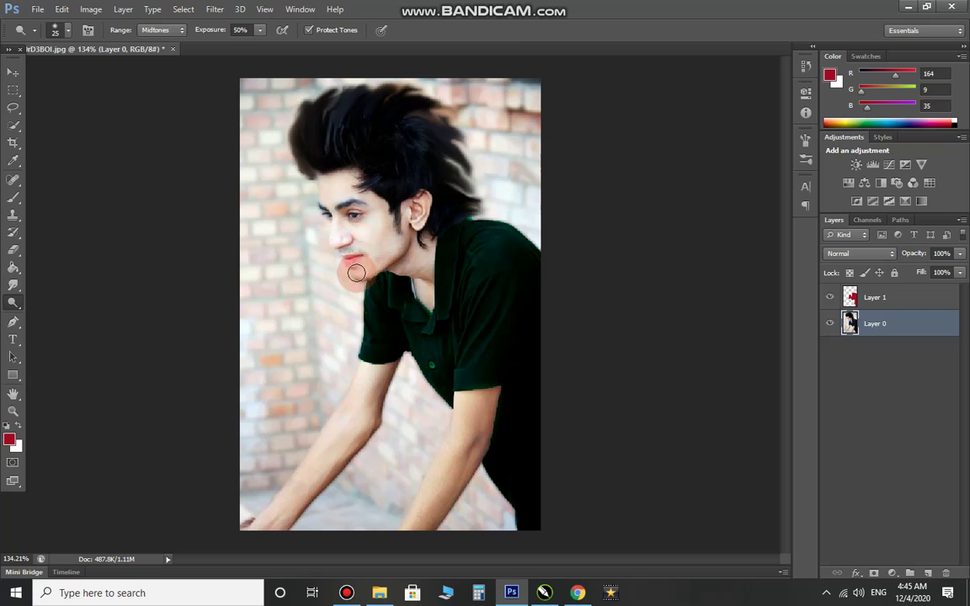
drag(352, 236, 424, 289)
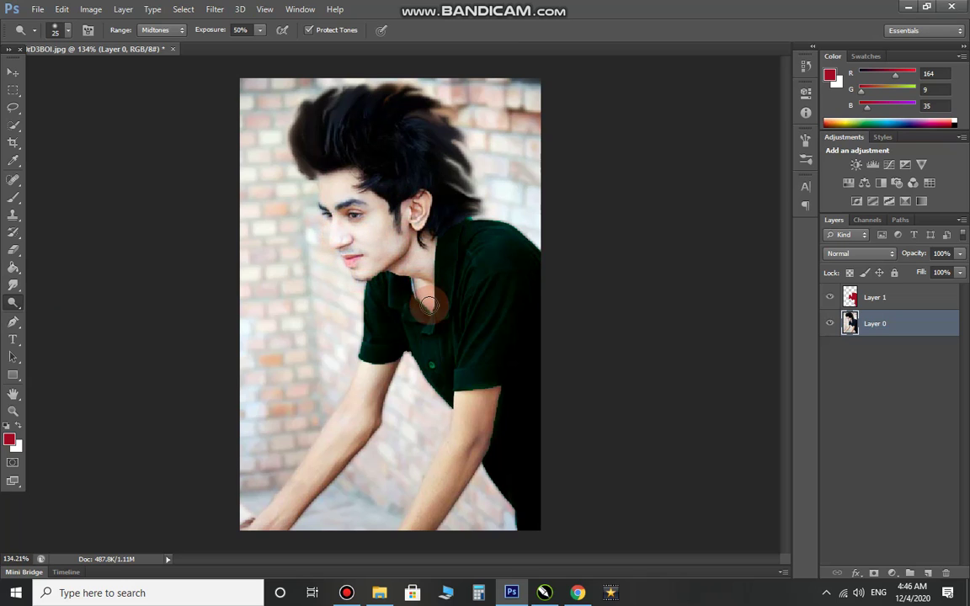
mouse_move(428, 305)
mouse_down()
mouse_move(460, 346)
mouse_move(405, 207)
mouse_up()
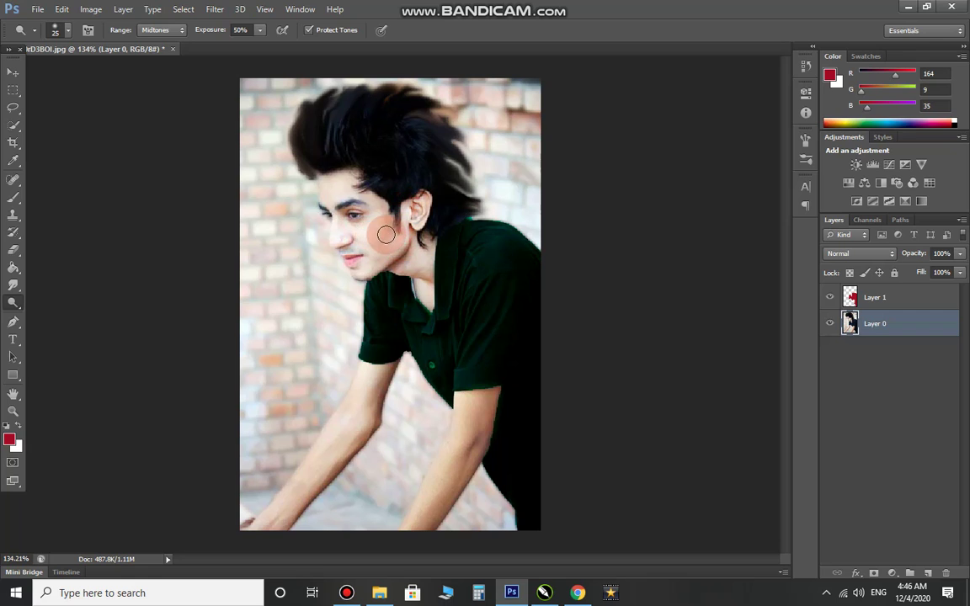
right_click(386, 225)
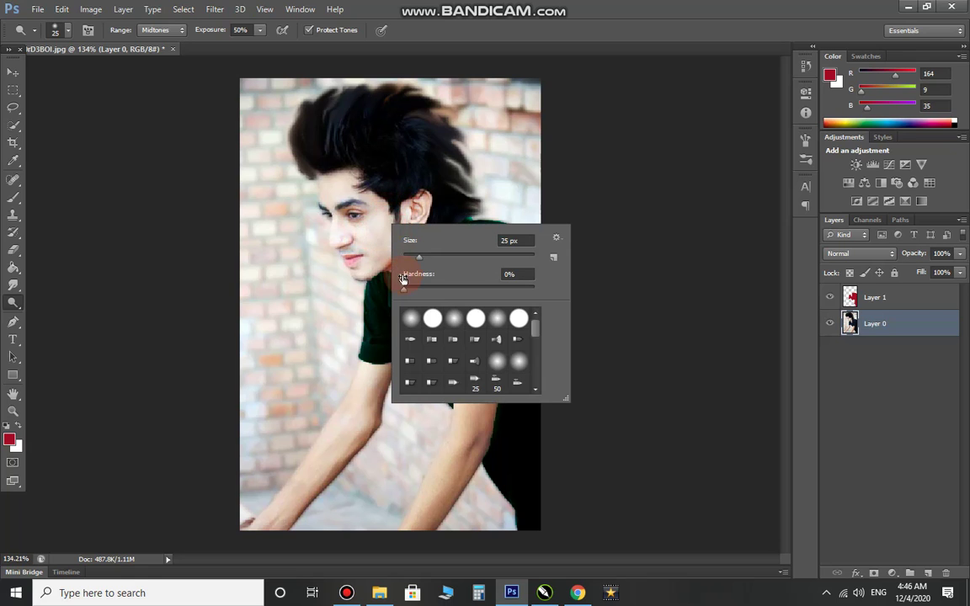
double_click(428, 318)
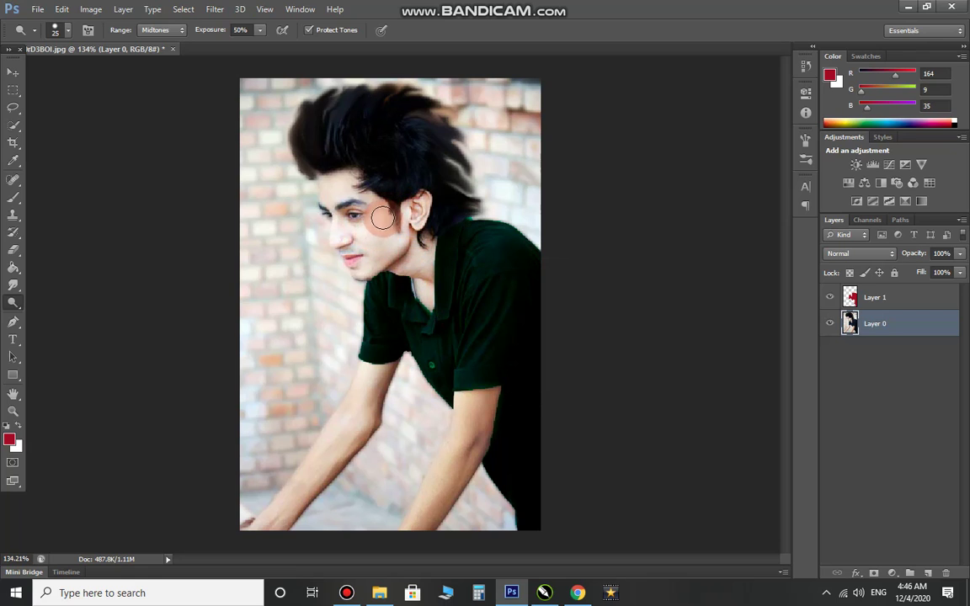
mouse_move(395, 255)
mouse_down()
mouse_move(396, 288)
mouse_move(466, 399)
mouse_up()
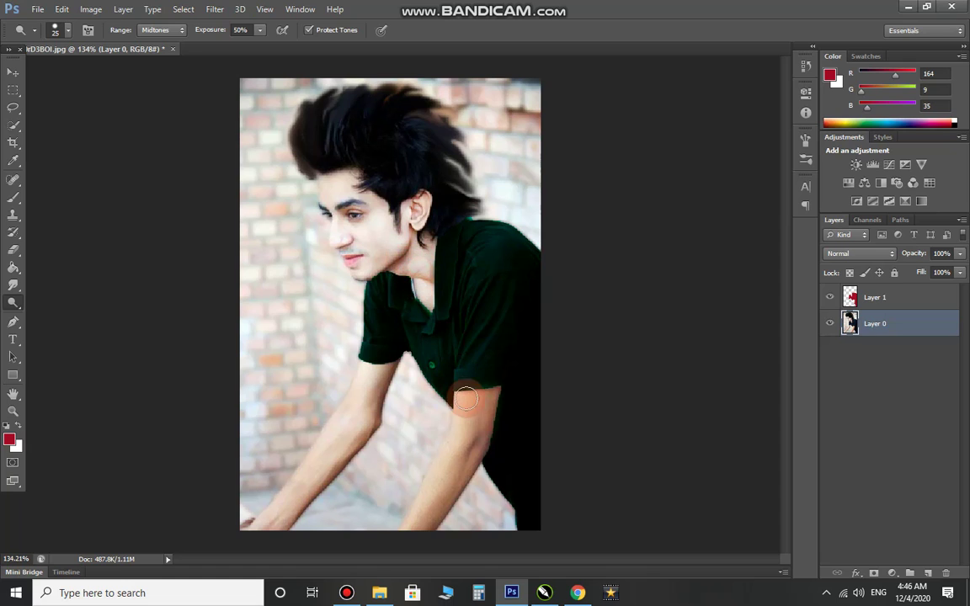
drag(475, 409, 470, 462)
Dodge both upper arms and forearms with a soft round brush
right_click(470, 457)
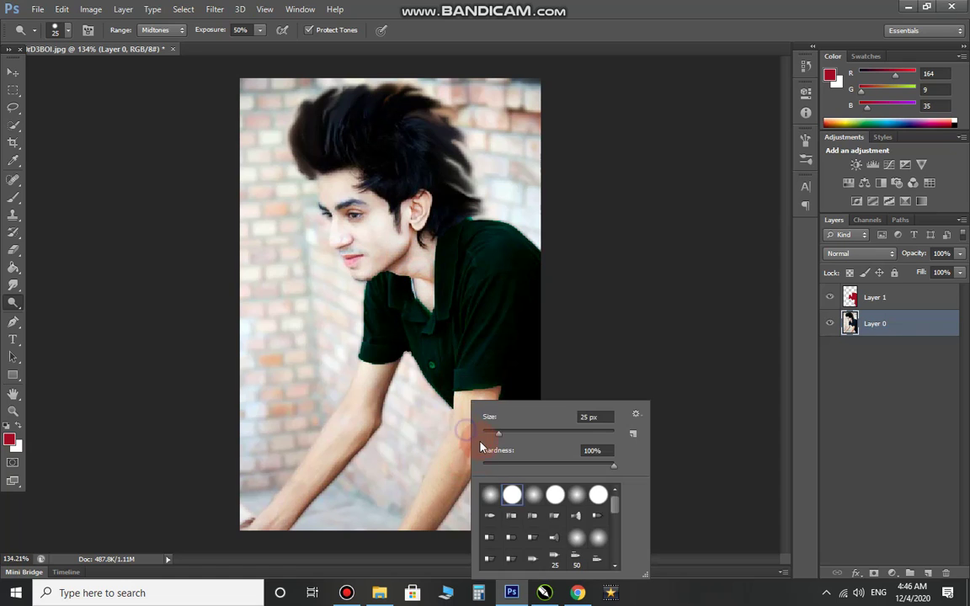
double_click(493, 495)
drag(472, 414, 488, 413)
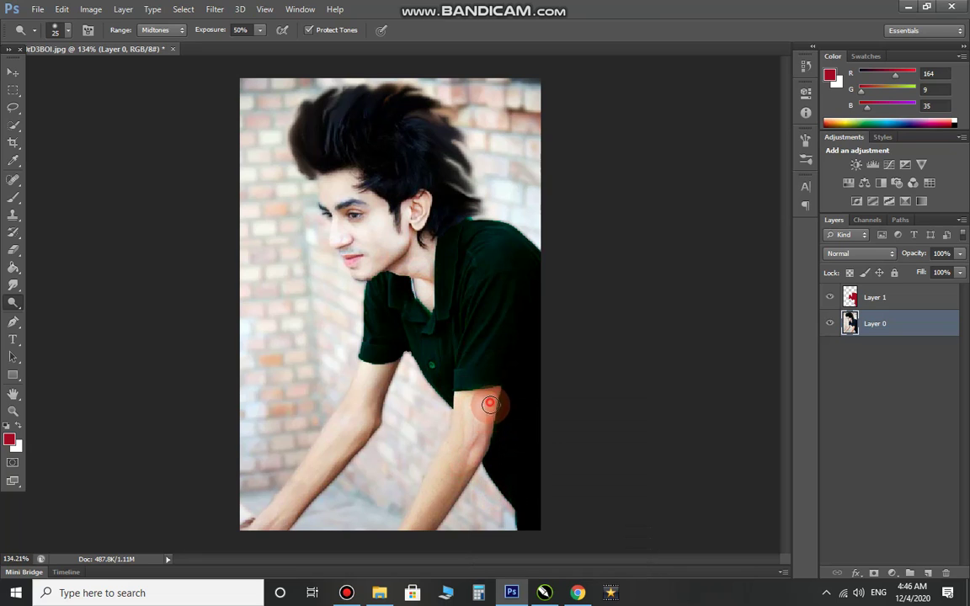
drag(488, 414, 412, 520)
drag(467, 464, 426, 526)
drag(465, 409, 436, 488)
drag(375, 383, 284, 509)
mouse_move(320, 401)
mouse_down()
mouse_move(305, 512)
mouse_move(320, 464)
mouse_move(324, 496)
mouse_up()
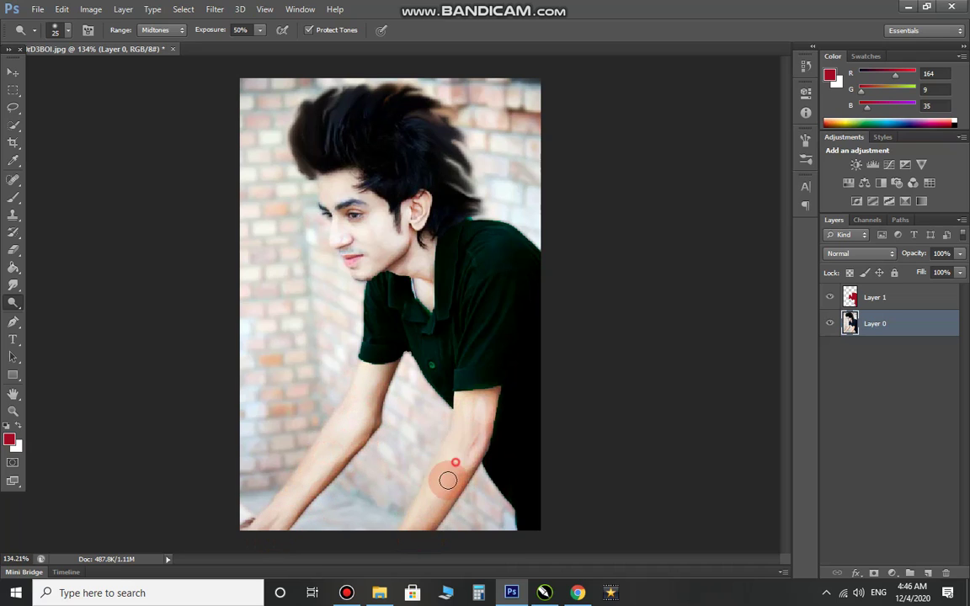
drag(449, 476, 491, 419)
Brighten the right forearm further using a hard round brush
right_click(480, 422)
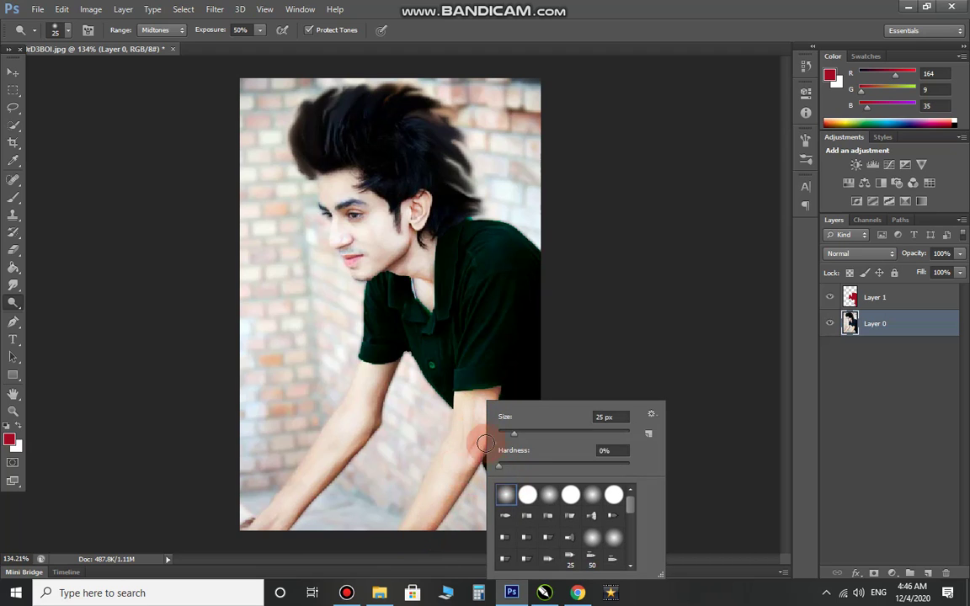
click(523, 492)
mouse_move(481, 403)
mouse_down()
mouse_move(459, 429)
mouse_move(484, 417)
mouse_move(462, 462)
mouse_move(461, 446)
mouse_up()
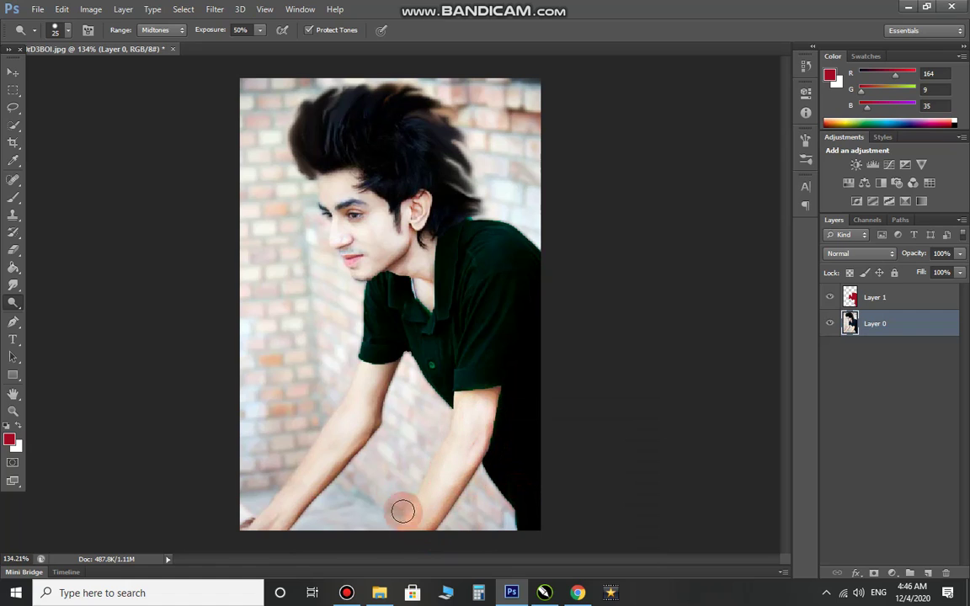
mouse_move(398, 499)
mouse_down()
mouse_move(451, 472)
mouse_move(405, 538)
mouse_move(466, 466)
mouse_move(440, 505)
mouse_move(456, 436)
mouse_move(433, 485)
mouse_move(388, 474)
mouse_move(303, 479)
mouse_move(351, 444)
mouse_move(306, 420)
mouse_move(152, 183)
mouse_move(64, 121)
mouse_up()
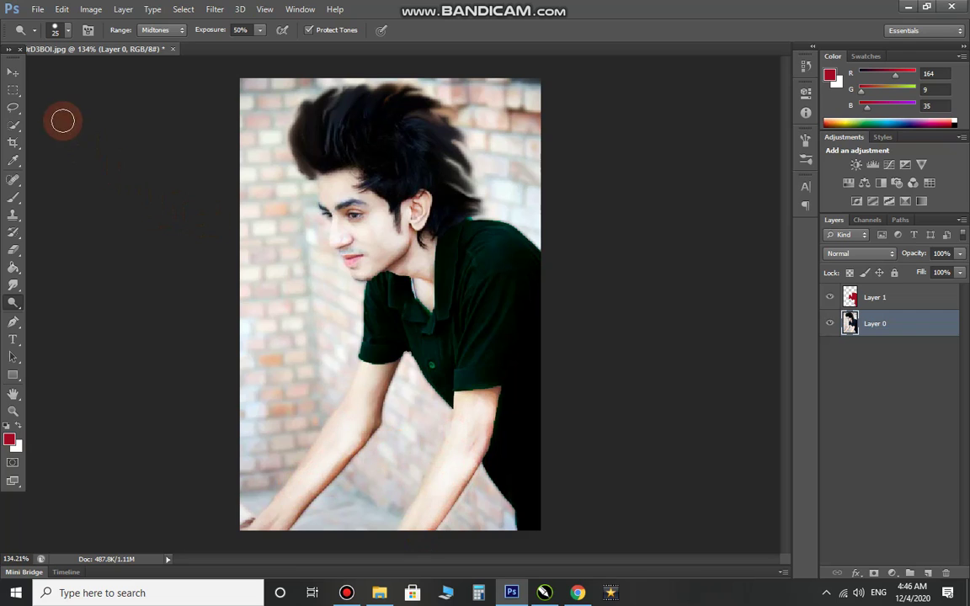
click(10, 71)
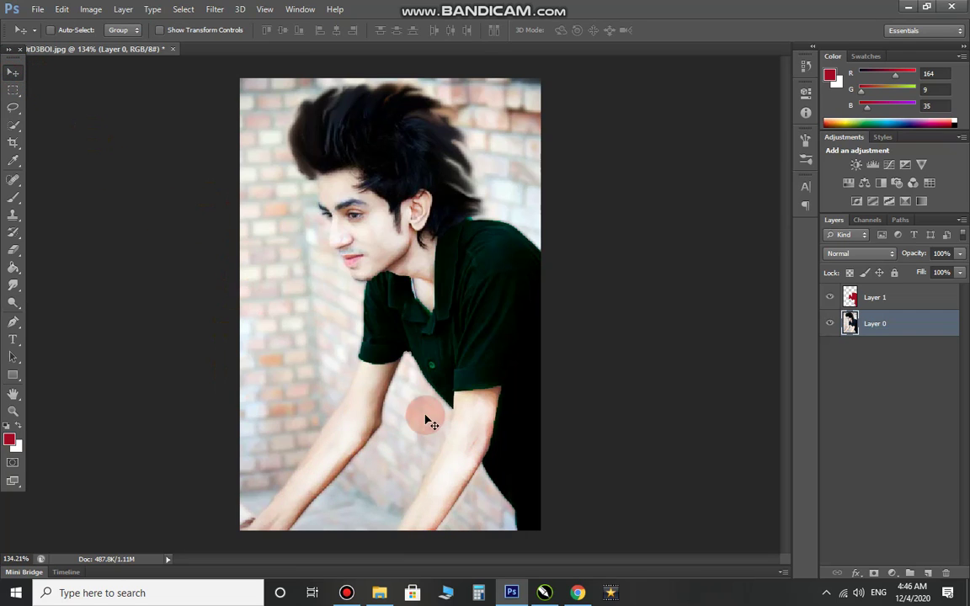
Place the bokeh-21 image as a new layer, rotated 90° upright and enlarged
click(906, 444)
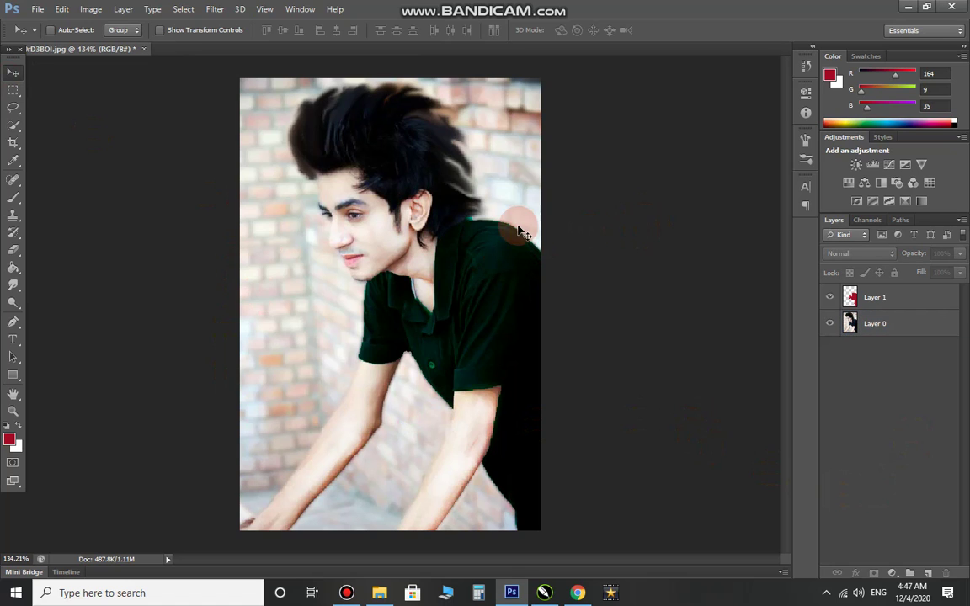
click(37, 9)
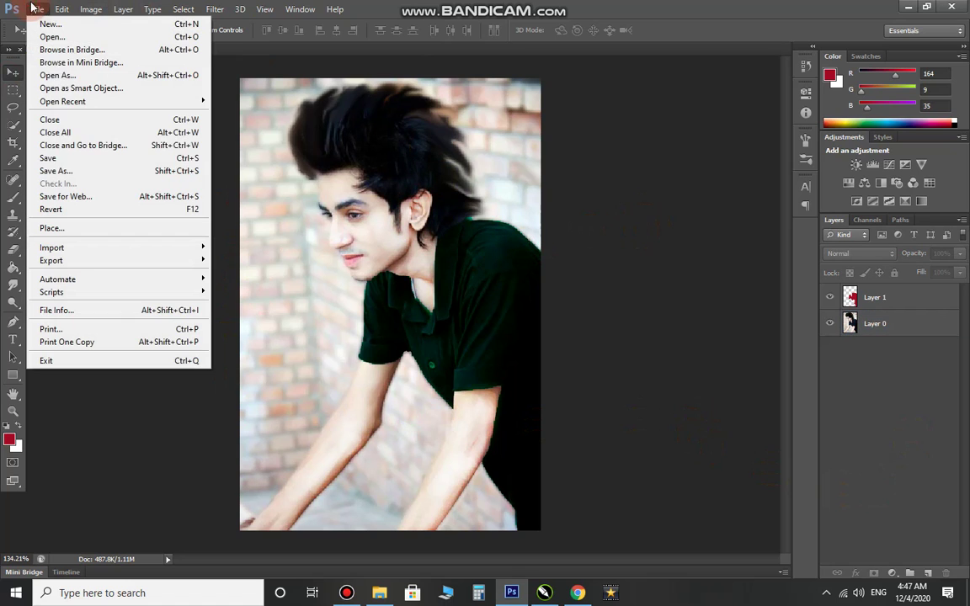
click(88, 230)
double_click(88, 150)
click(748, 331)
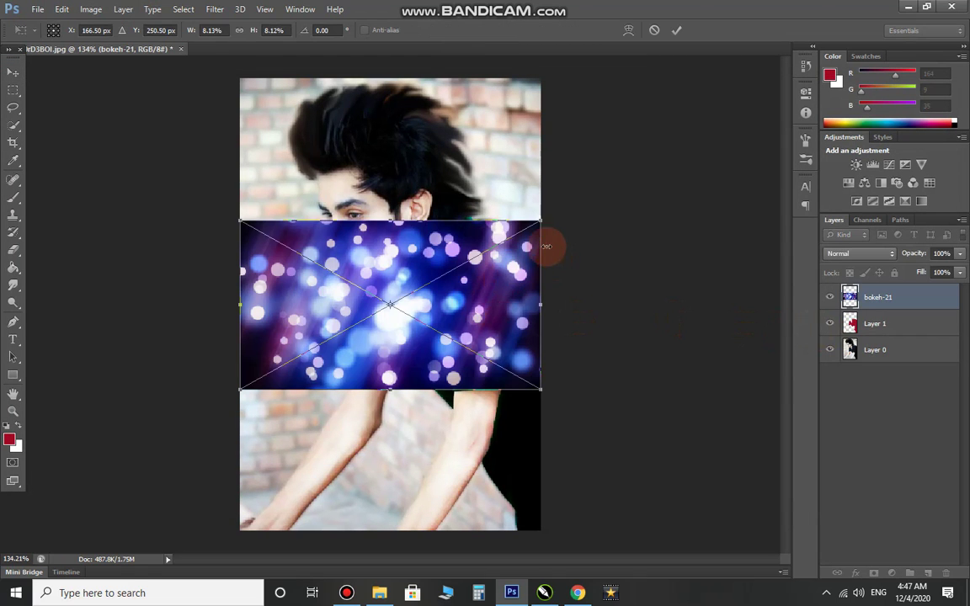
drag(555, 212, 476, 462)
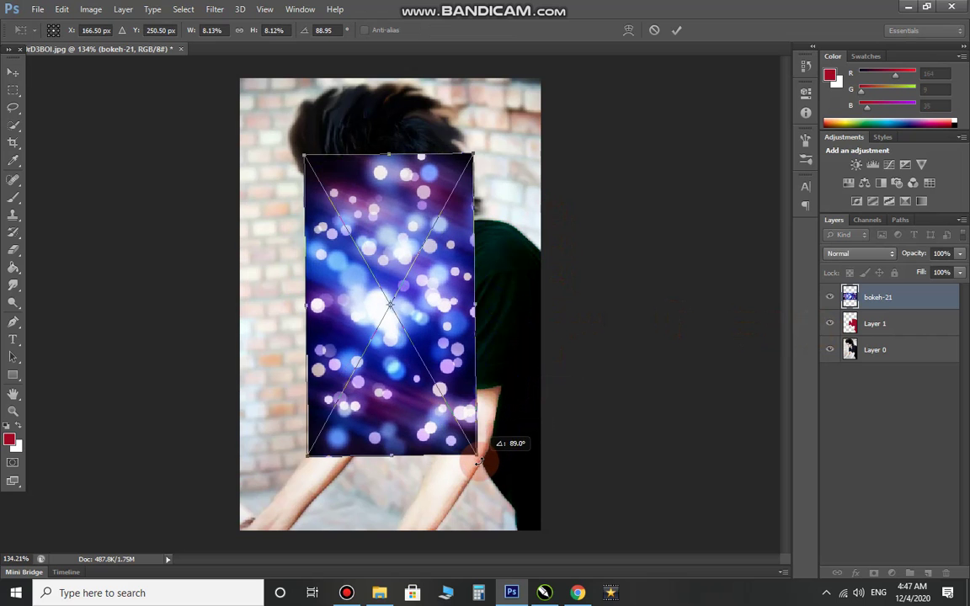
drag(477, 462, 597, 537)
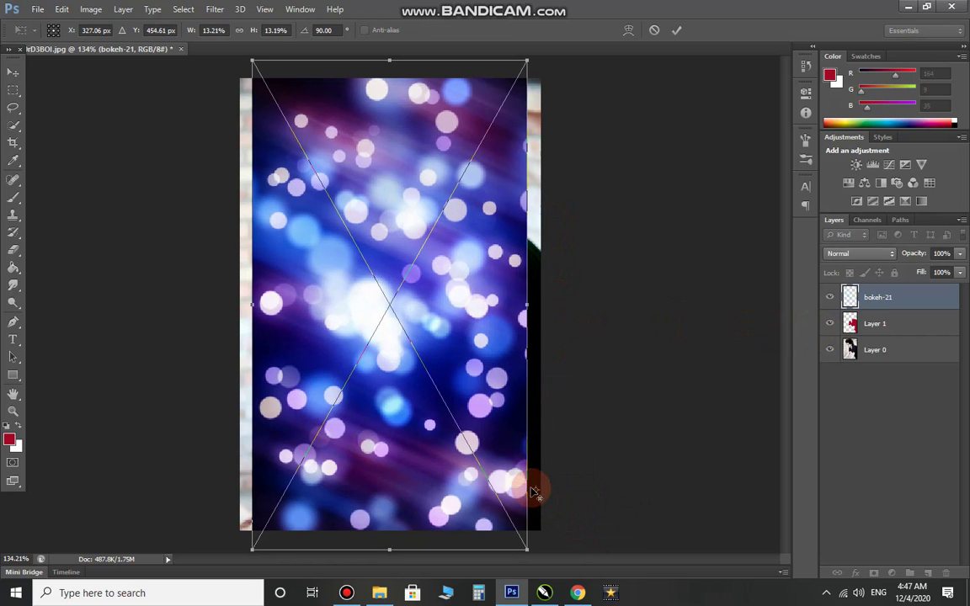
scroll(482, 468, down, 3)
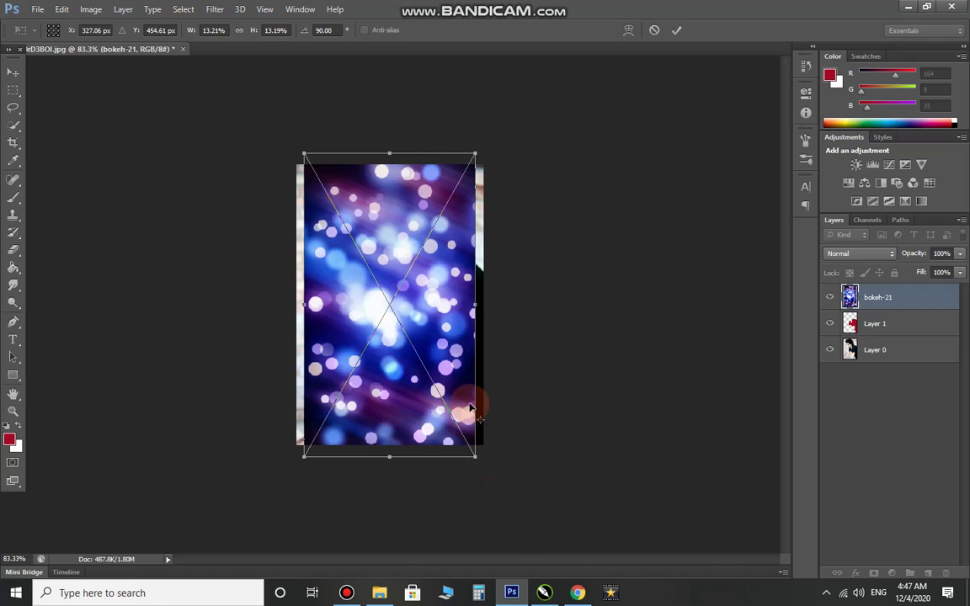
double_click(469, 405)
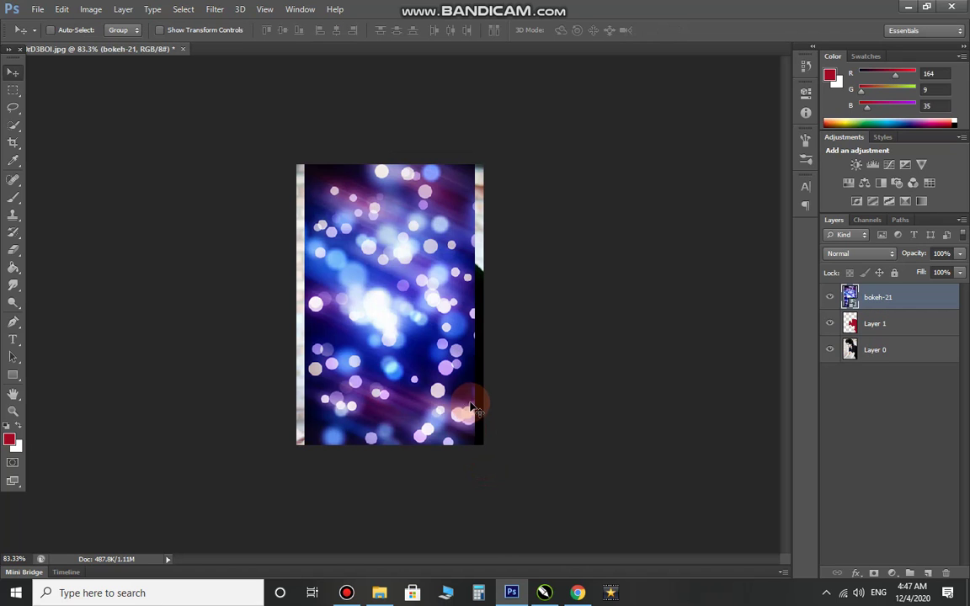
Scale the bokeh-21 layer with Free Transform so it covers the whole canvas
key(ctrl+t)
drag(472, 455, 474, 455)
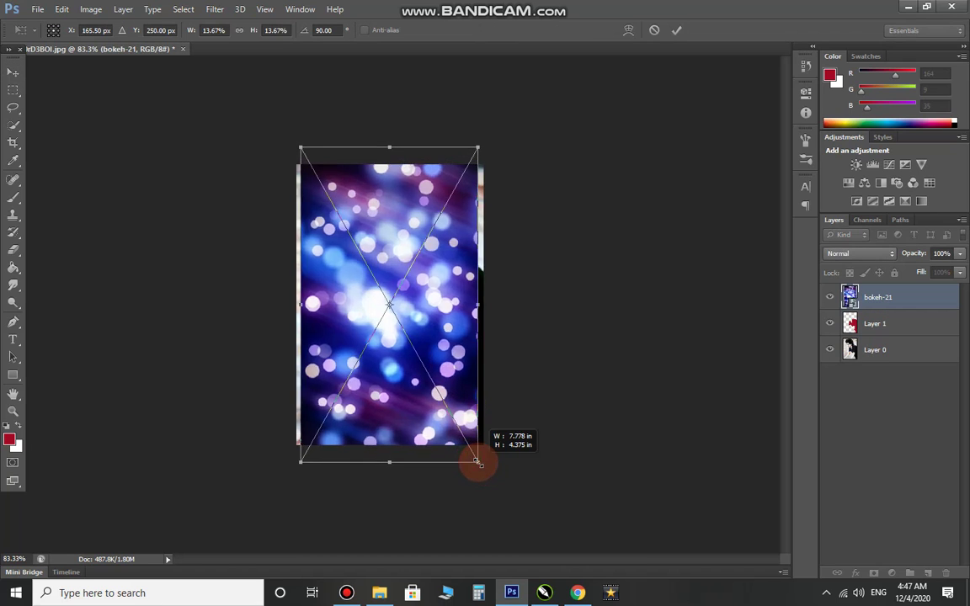
drag(476, 305, 487, 305)
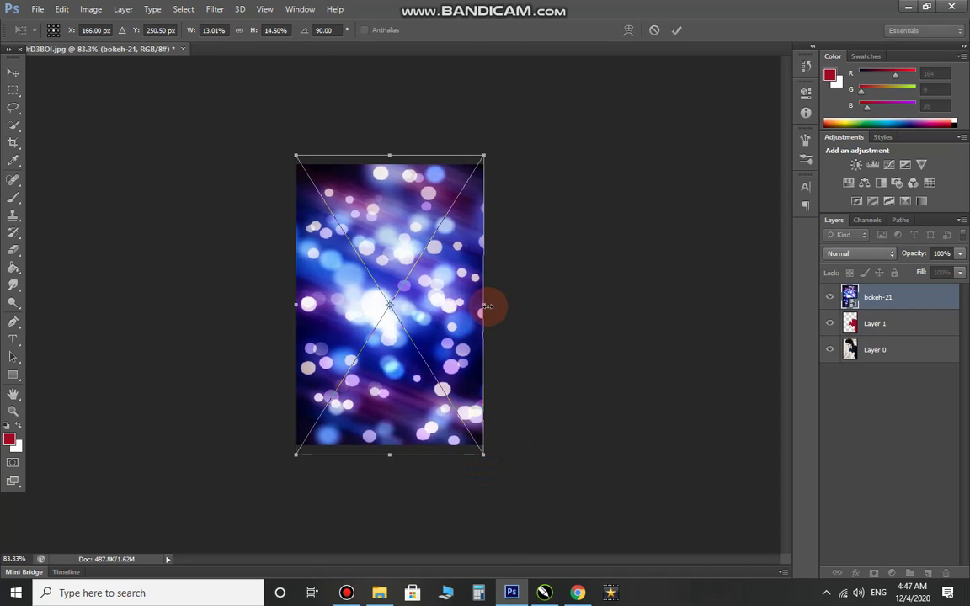
drag(492, 304, 494, 304)
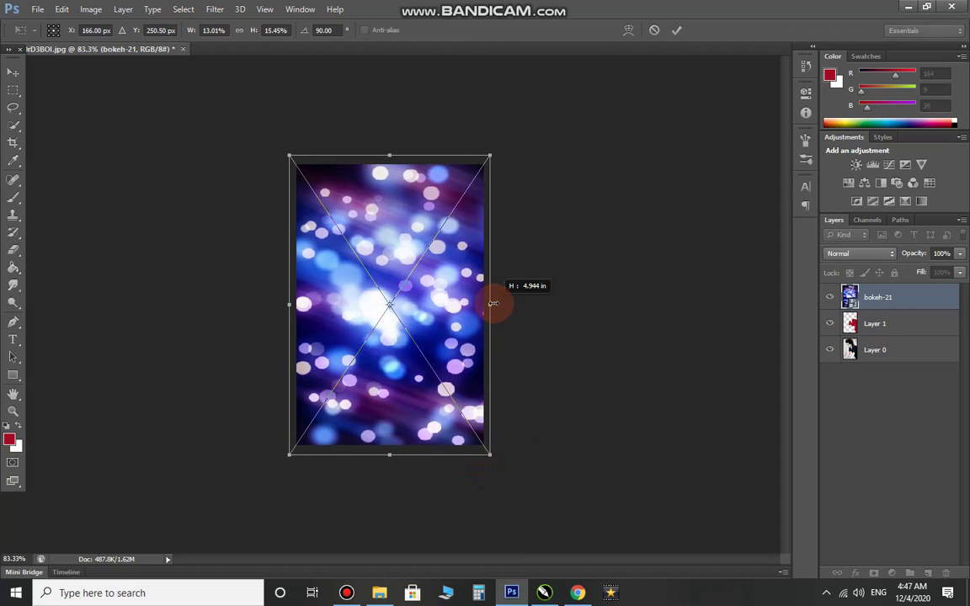
key(Return)
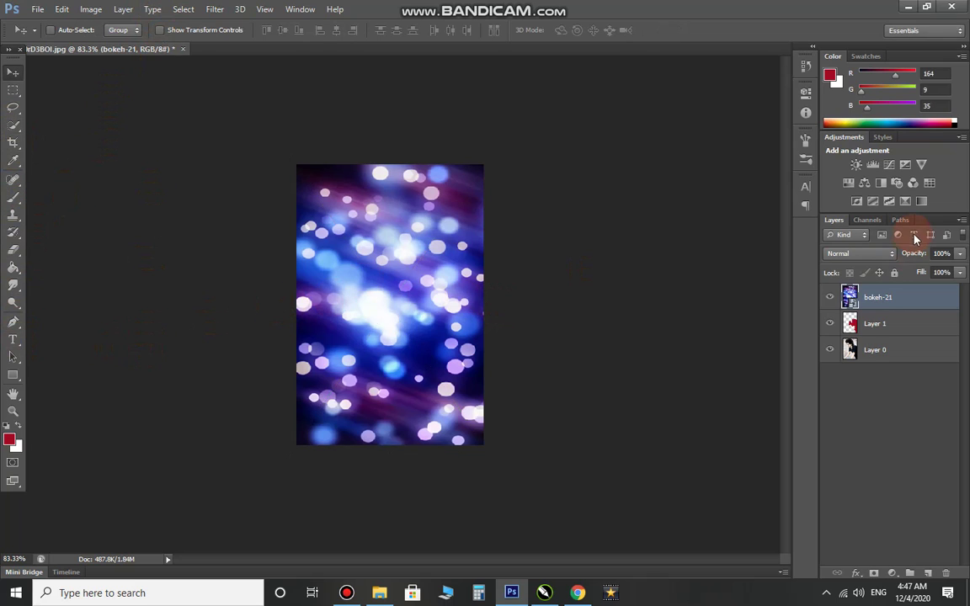
Drag the bokeh-21 layer's Opacity slider down to 38%
drag(943, 272, 925, 274)
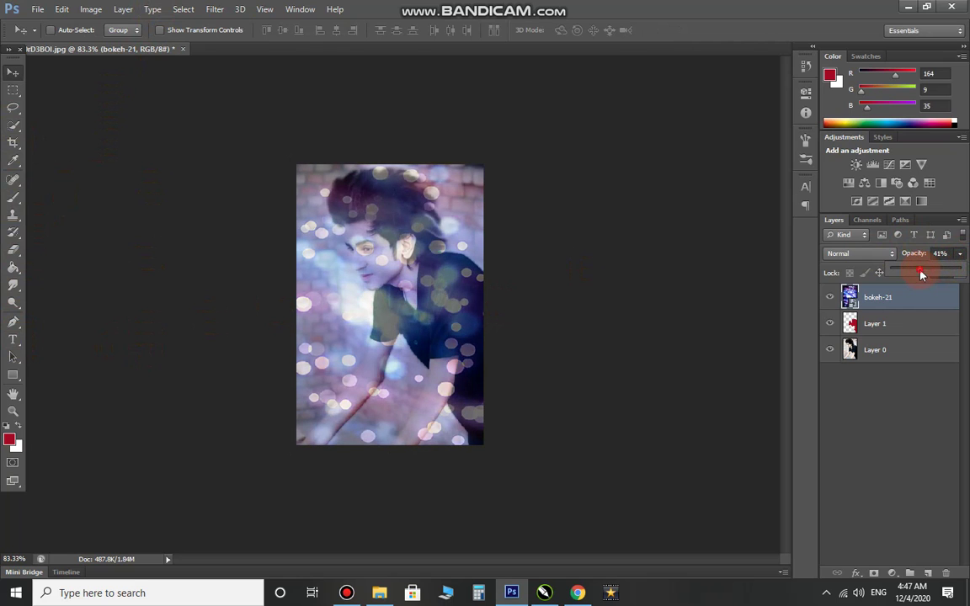
drag(919, 275, 917, 274)
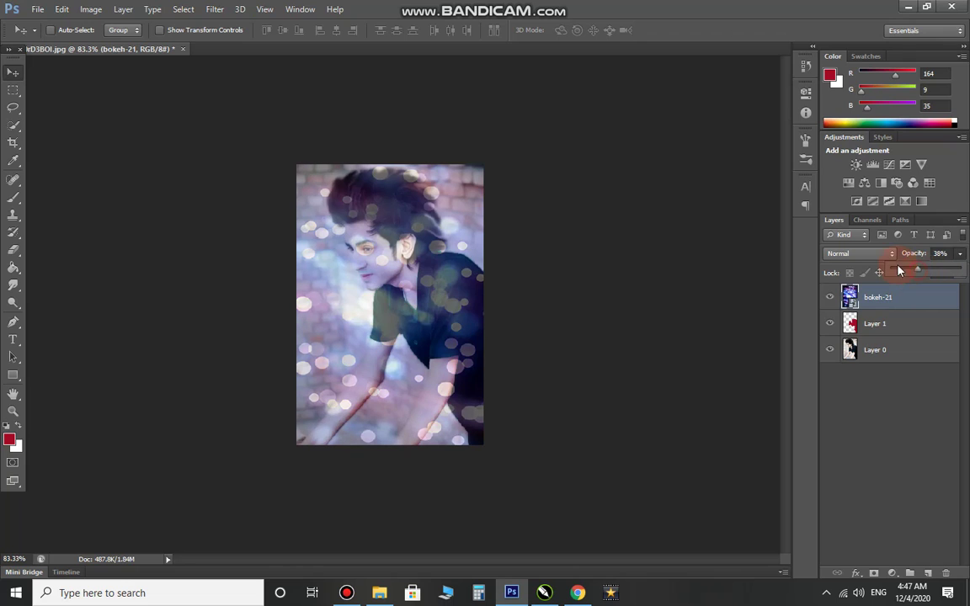
scroll(390, 194, up, 3)
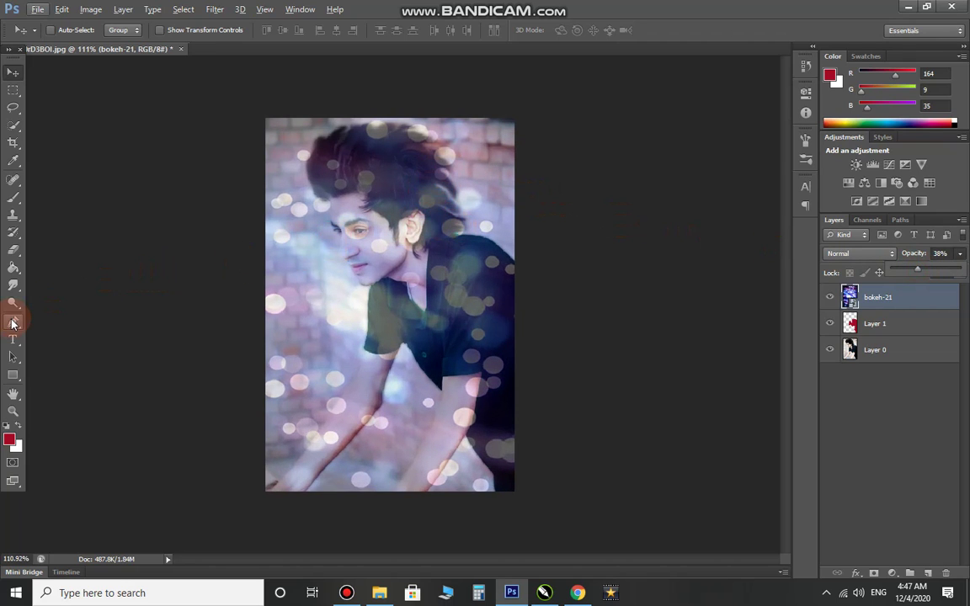
Rasterize the bokeh layer and erase the bokeh covering the man's hair
click(15, 126)
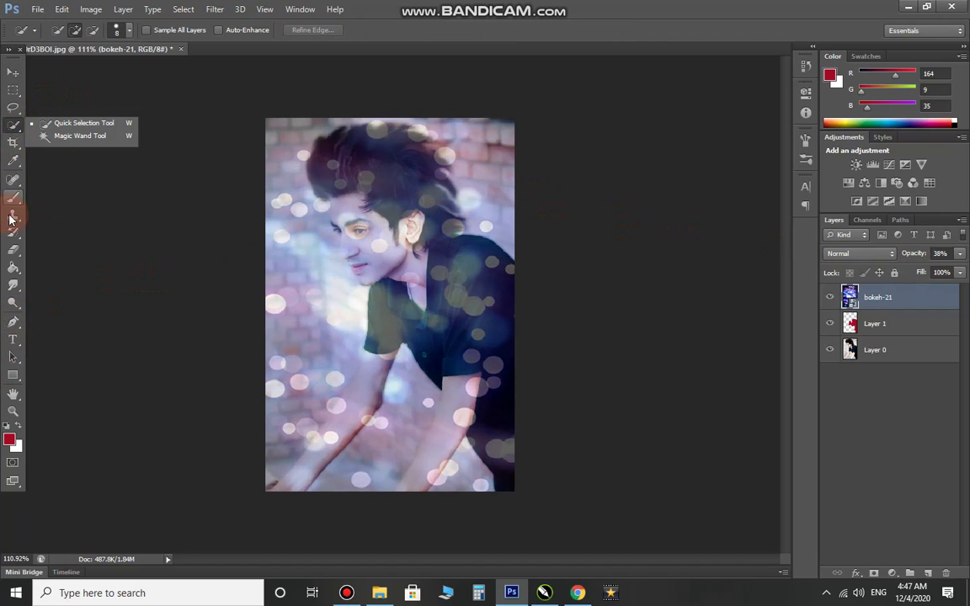
click(12, 249)
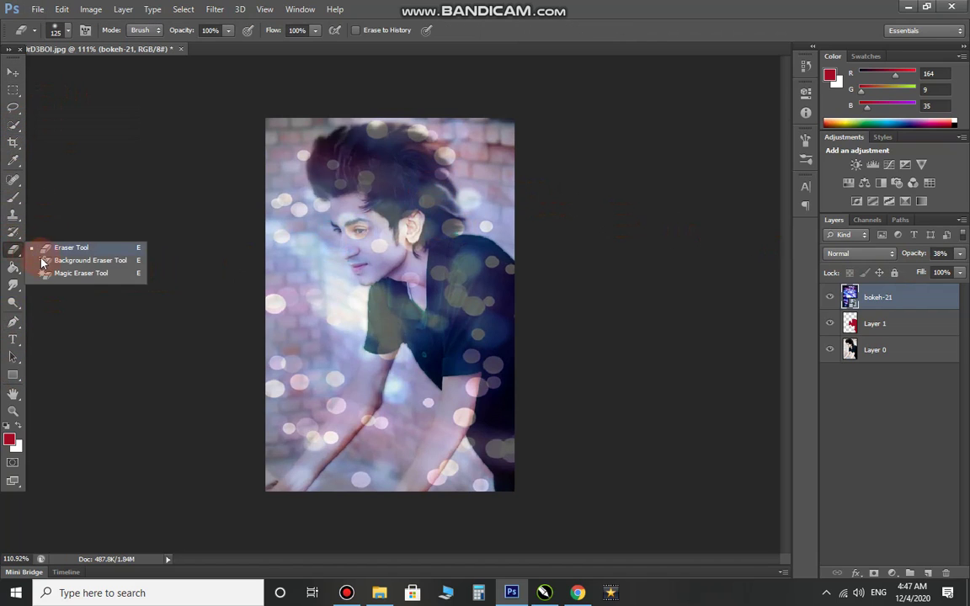
click(404, 208)
click(495, 239)
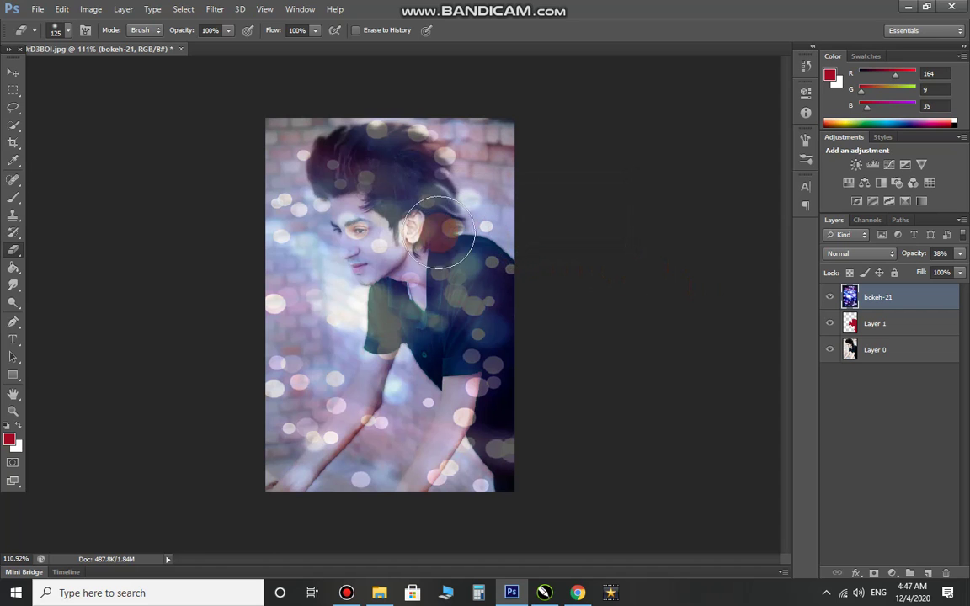
mouse_move(364, 162)
mouse_down()
mouse_move(402, 206)
mouse_move(354, 163)
mouse_move(372, 156)
mouse_move(433, 216)
mouse_move(470, 290)
mouse_move(520, 331)
mouse_move(494, 320)
mouse_move(552, 451)
mouse_move(488, 378)
mouse_move(511, 433)
mouse_move(478, 353)
mouse_move(428, 306)
mouse_move(399, 311)
mouse_move(341, 245)
mouse_move(324, 178)
mouse_move(372, 163)
mouse_move(428, 205)
mouse_move(396, 166)
mouse_move(346, 156)
mouse_move(411, 223)
mouse_move(368, 281)
mouse_move(397, 315)
mouse_up()
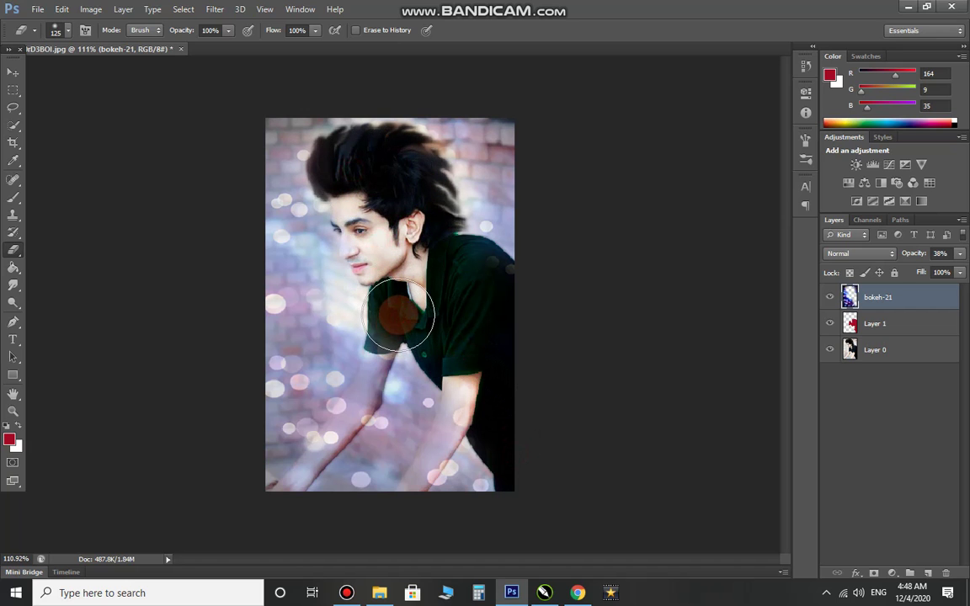
Erase the bokeh along the forearm with a 40 px eraser at lower opacity and flow
mouse_move(448, 441)
mouse_down()
mouse_move(449, 417)
mouse_move(386, 520)
mouse_move(440, 455)
mouse_up()
mouse_move(364, 397)
mouse_down()
mouse_move(305, 471)
mouse_move(448, 470)
mouse_move(424, 474)
mouse_move(331, 448)
mouse_up()
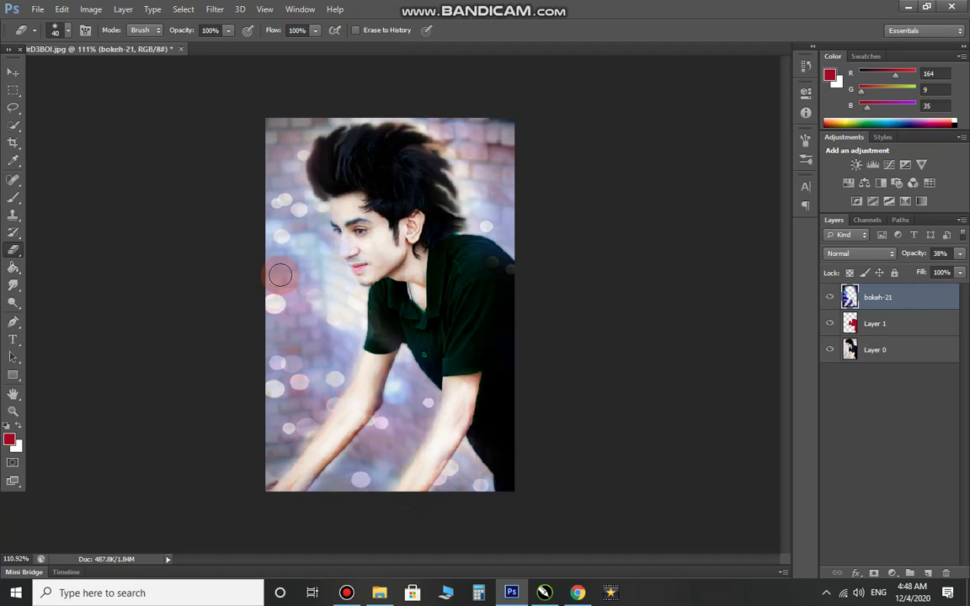
click(228, 32)
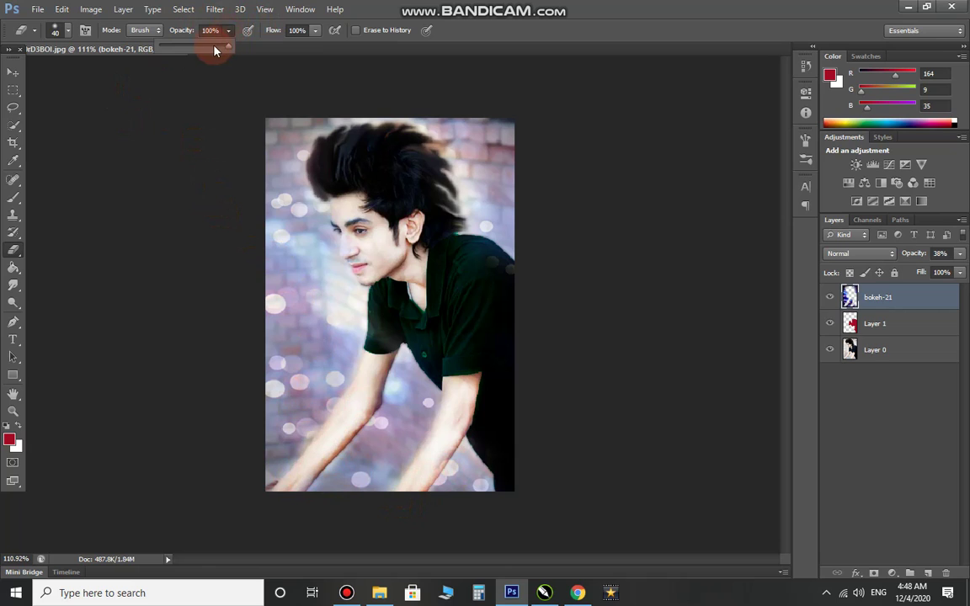
click(314, 31)
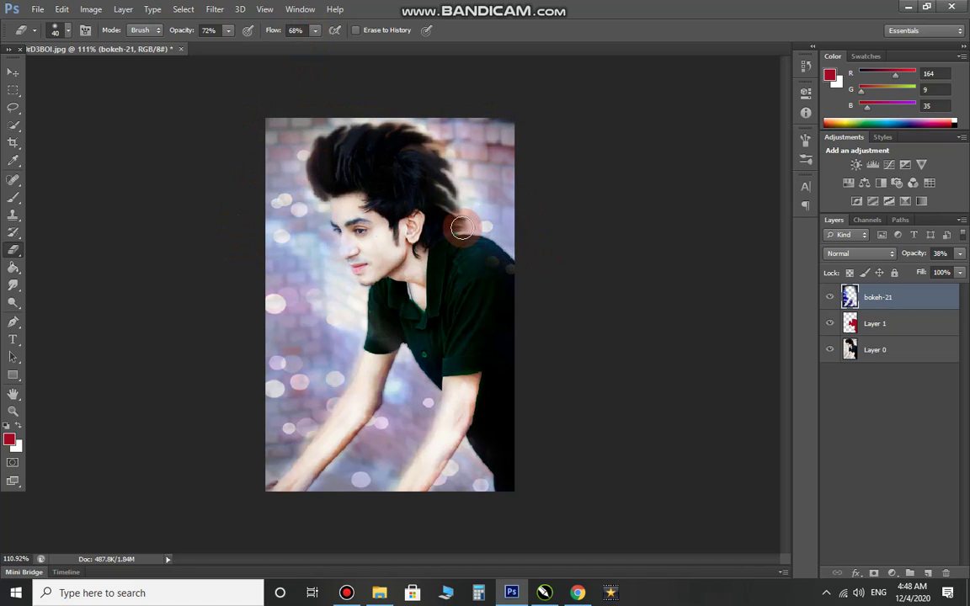
click(13, 73)
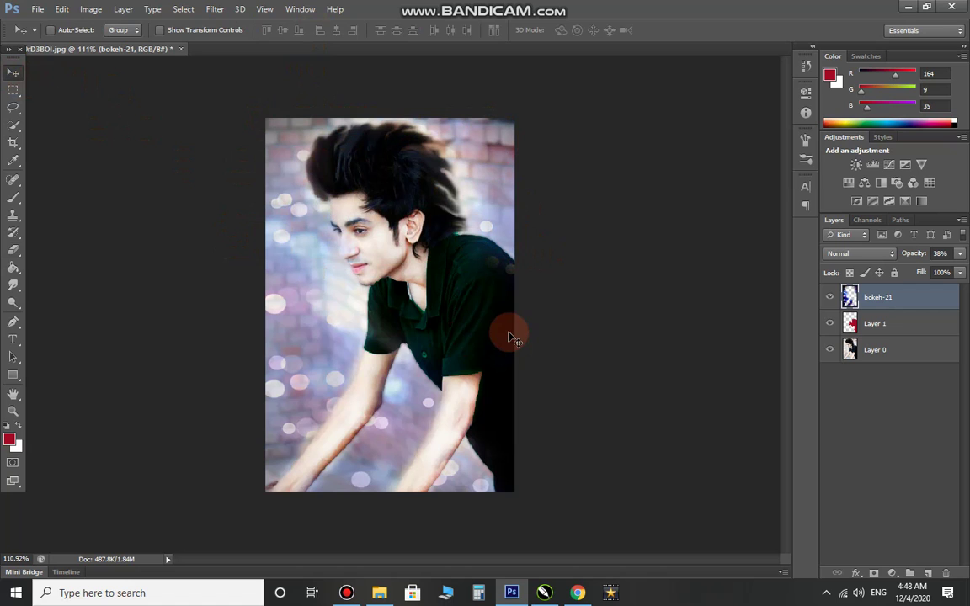
Make Layer 0 active and brush a Quick Selection over the hair
scroll(276, 307, up, 1)
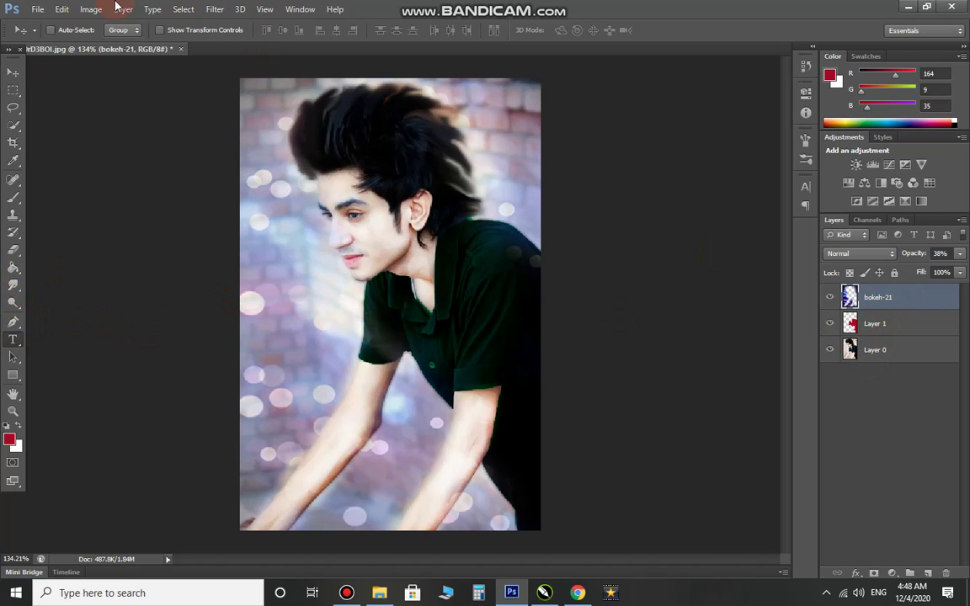
key(v)
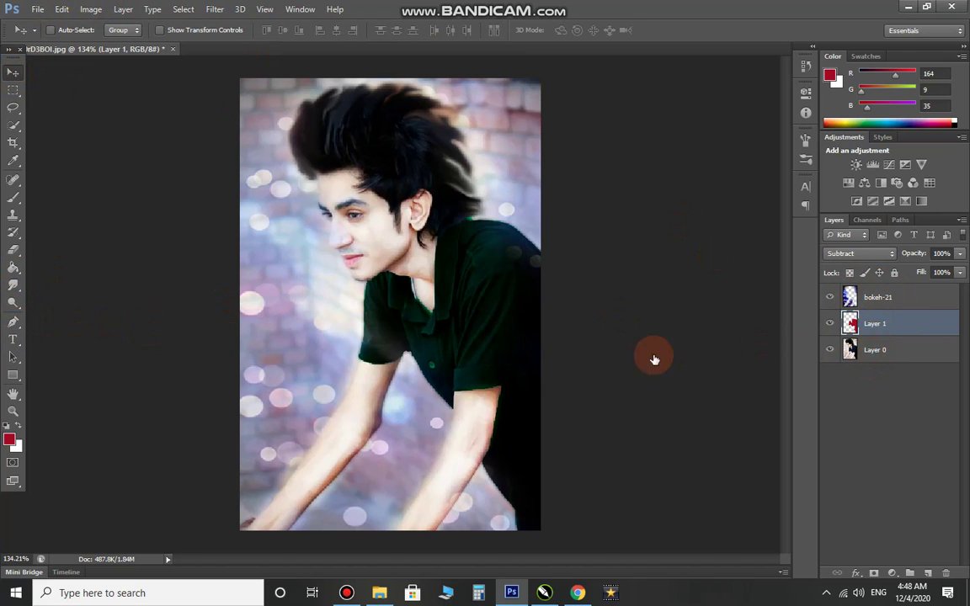
click(846, 348)
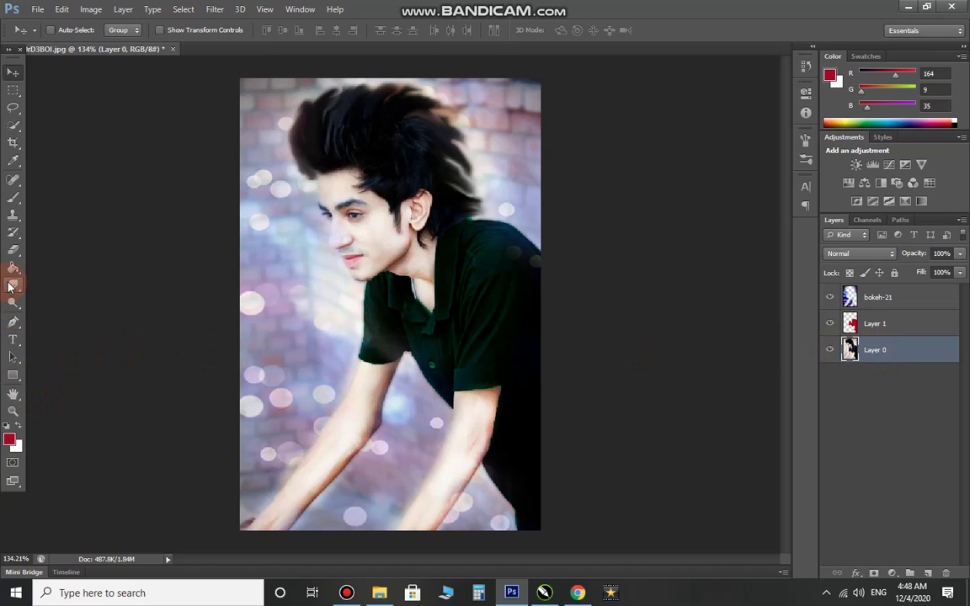
drag(14, 125, 86, 129)
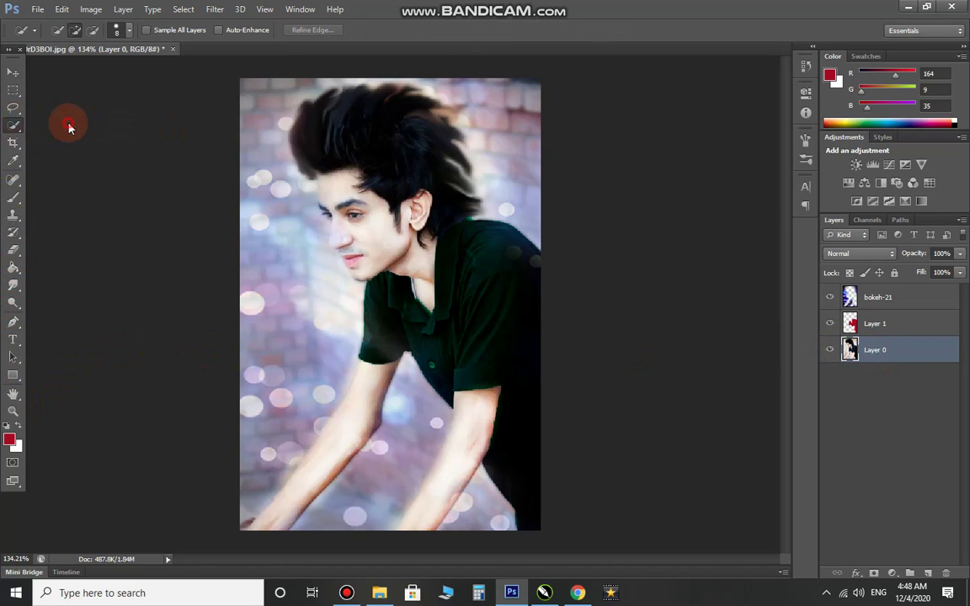
mouse_move(386, 126)
mouse_down()
mouse_move(428, 147)
mouse_move(430, 215)
mouse_up()
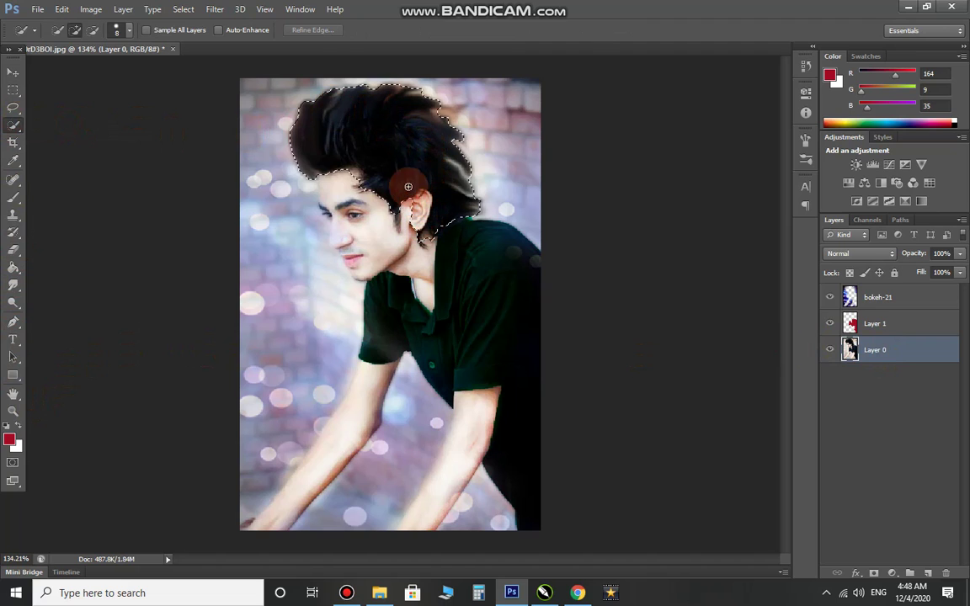
drag(422, 226, 352, 173)
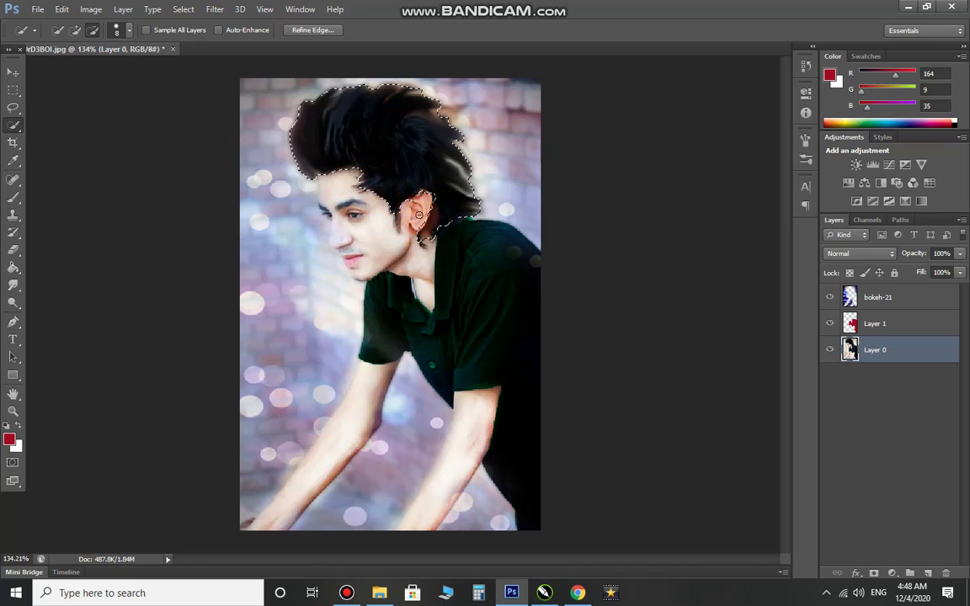
Subtract the ear from the hair selection and refine its right and top edges
drag(419, 215, 435, 197)
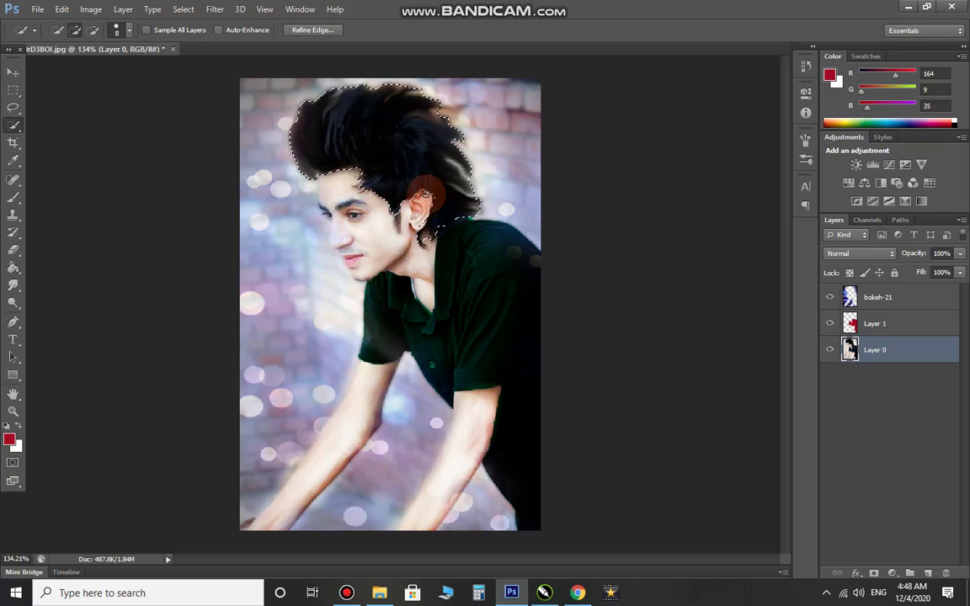
key(alt)
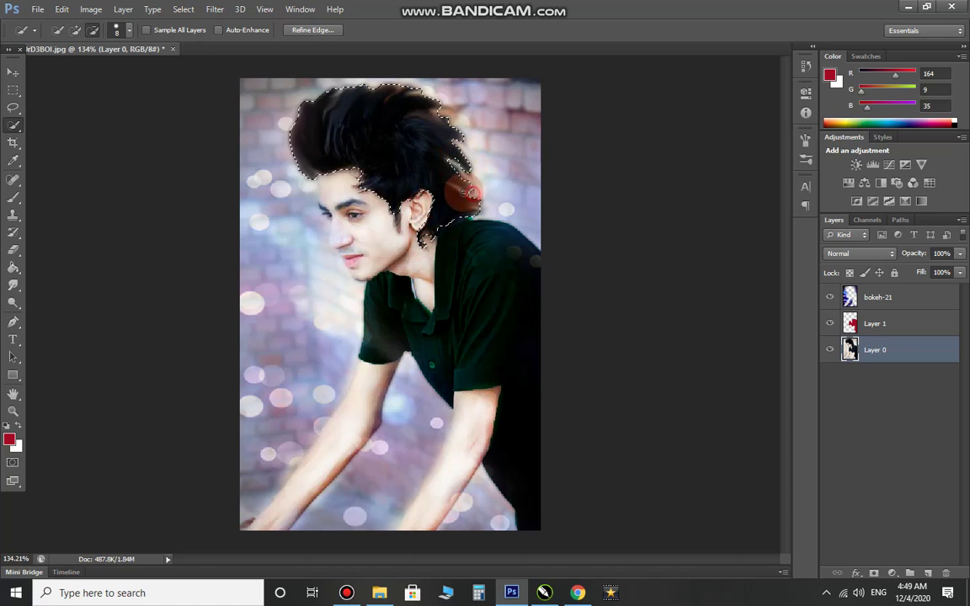
drag(465, 186, 438, 152)
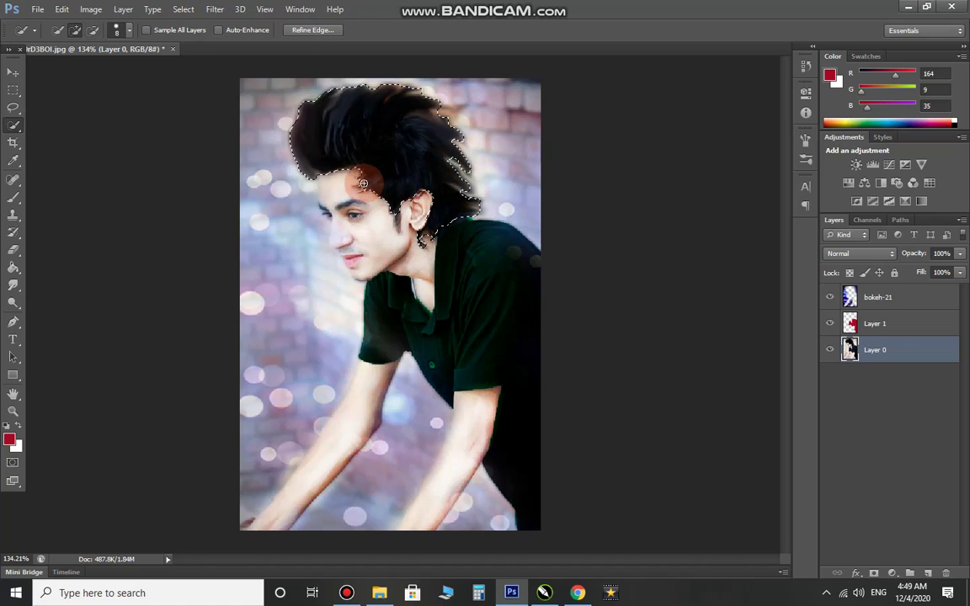
key(alt)
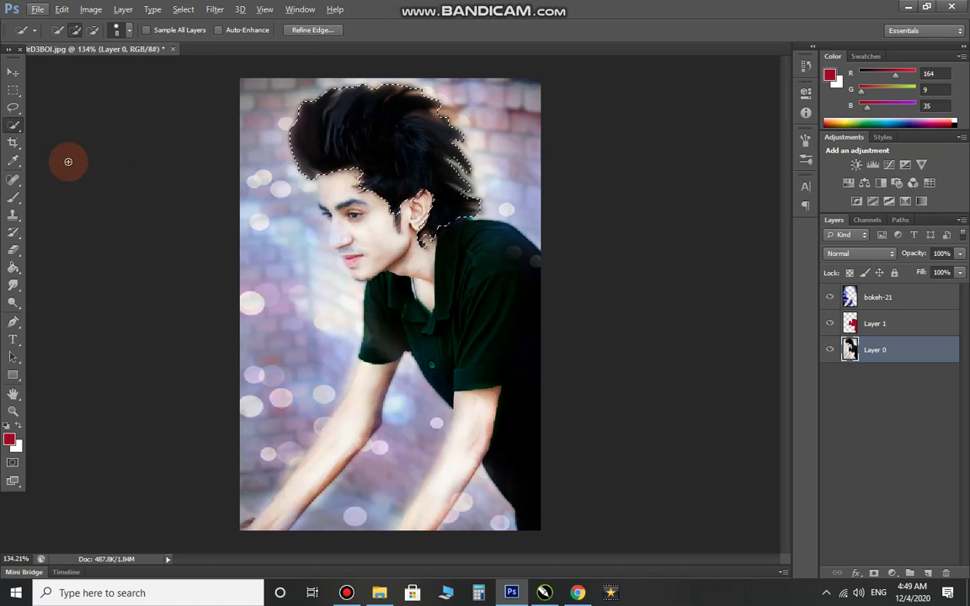
drag(375, 90, 440, 113)
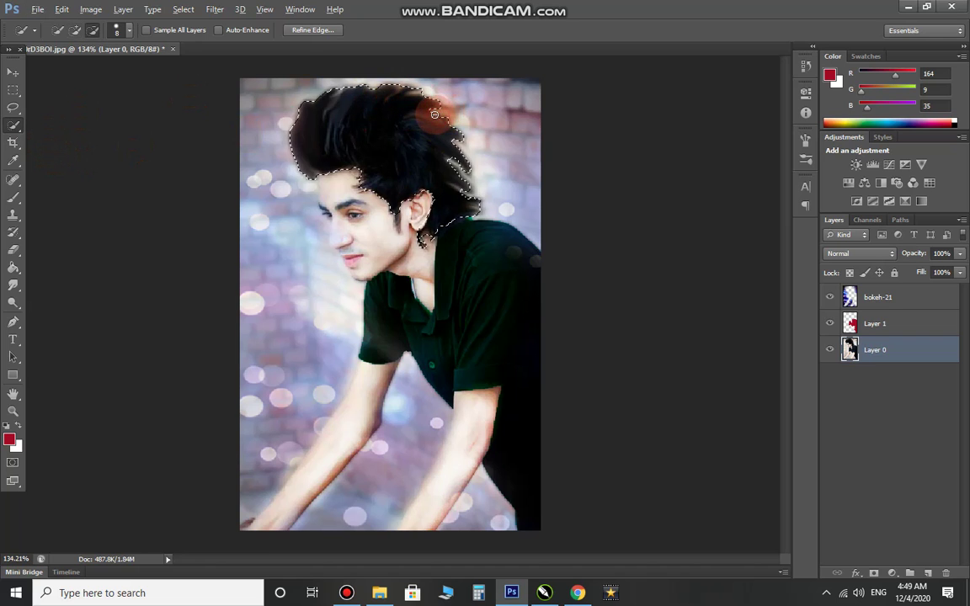
Choose strong red #c00808 as the foreground colour in the Color Picker
click(8, 443)
drag(493, 221, 492, 160)
click(467, 199)
click(430, 212)
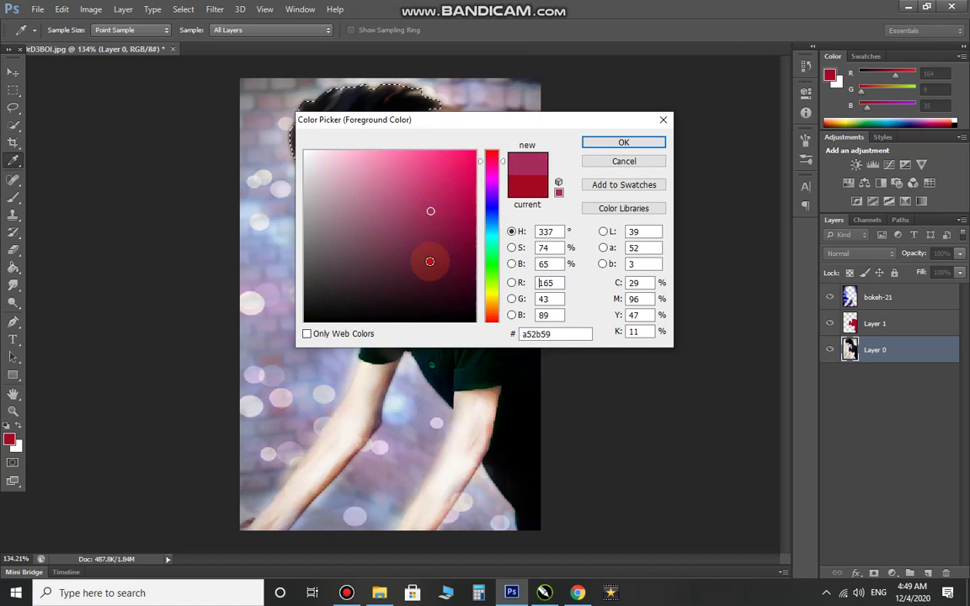
click(460, 205)
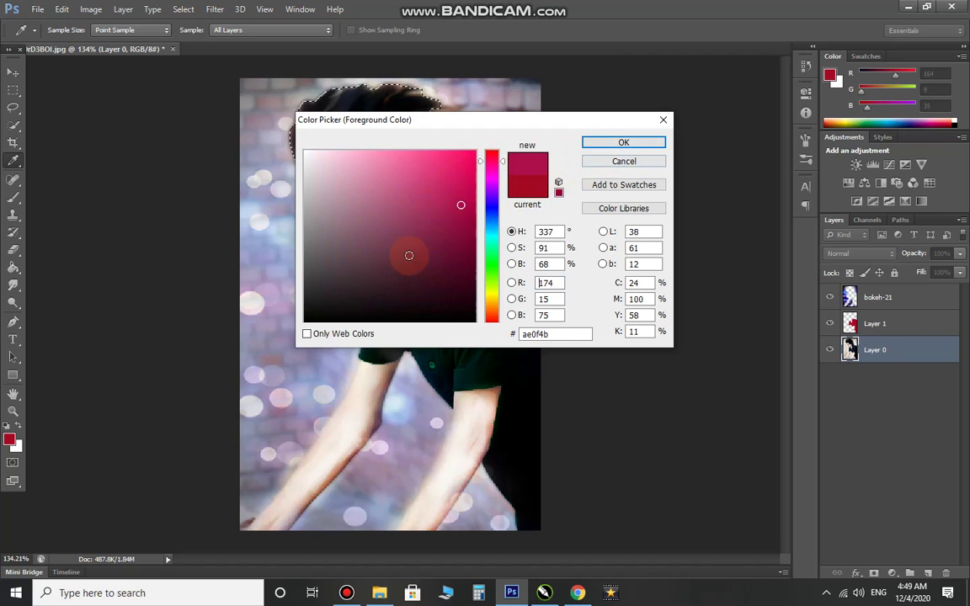
click(493, 148)
click(469, 193)
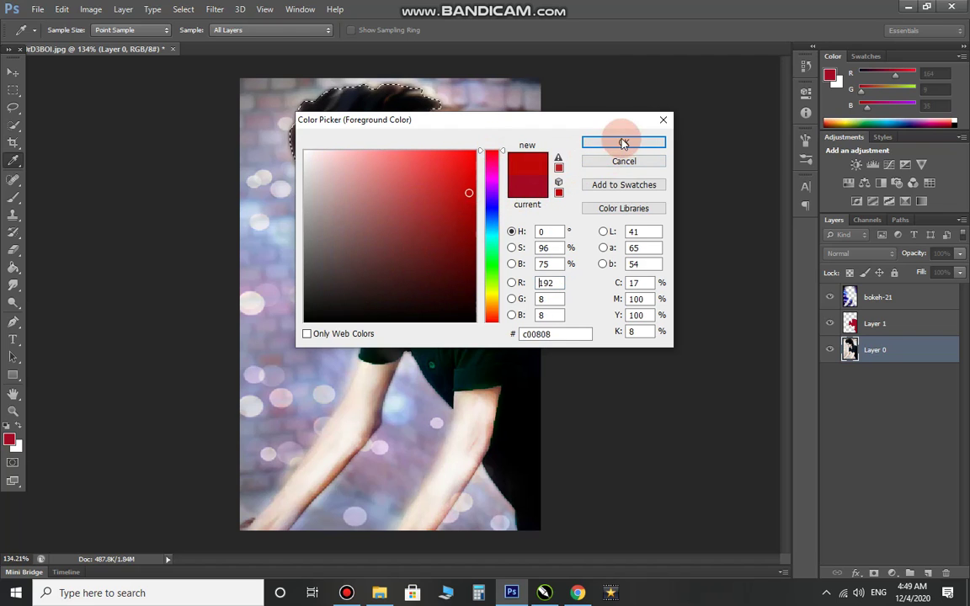
click(623, 144)
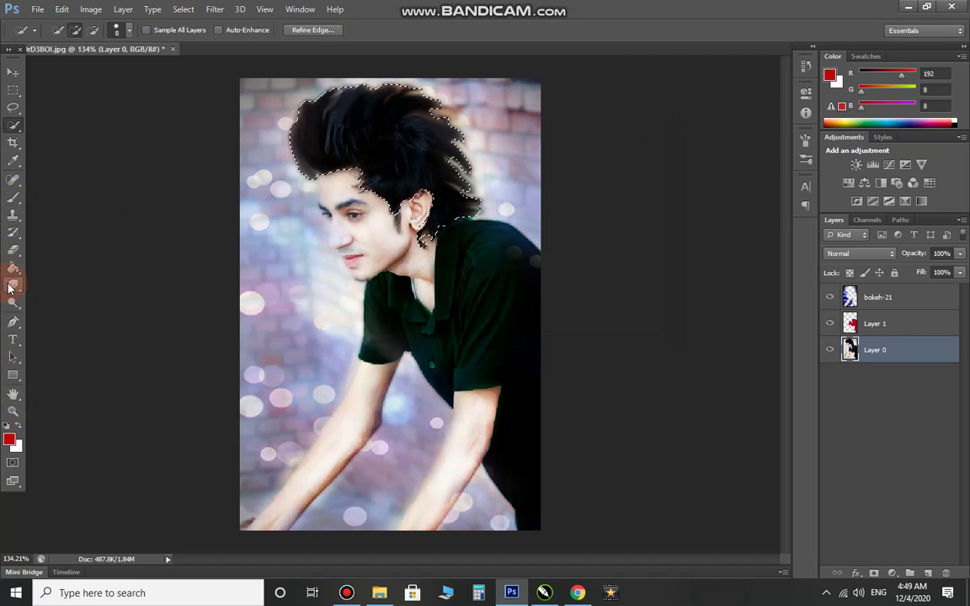
Fill the hair selection with red on a new Layer 2, then deselect
drag(13, 268, 75, 282)
click(353, 152)
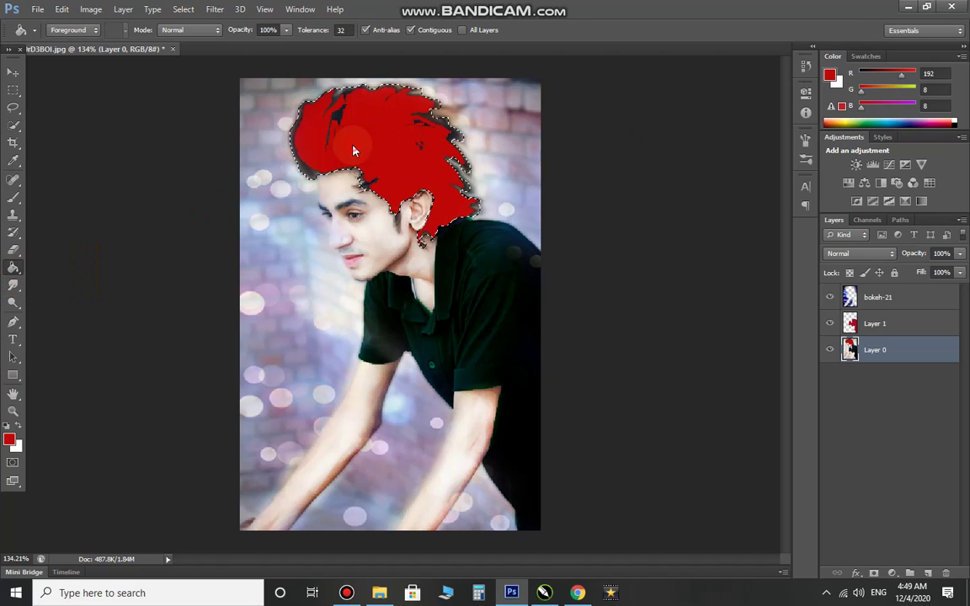
key(ctrl+z)
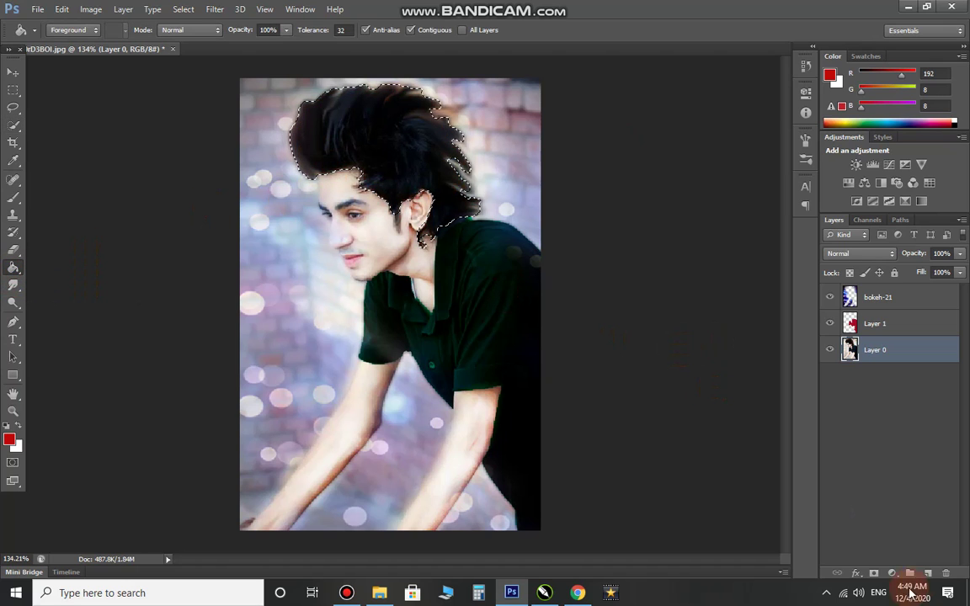
key(ctrl+shift+alt+n)
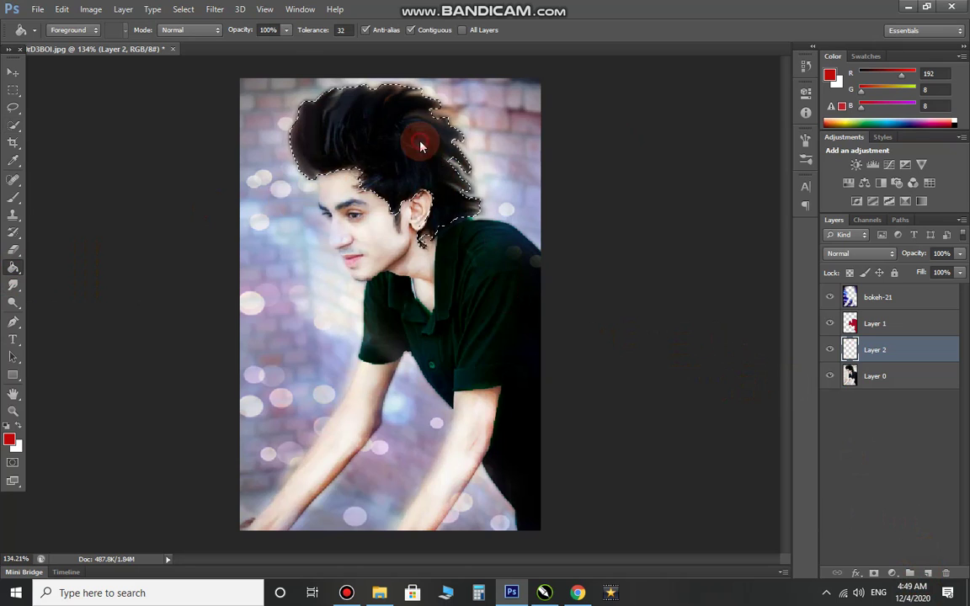
click(421, 146)
click(12, 72)
key(ctrl+d)
Cycle Layer 2's blend modes and settle on Hue for a dark red hair tint
click(845, 257)
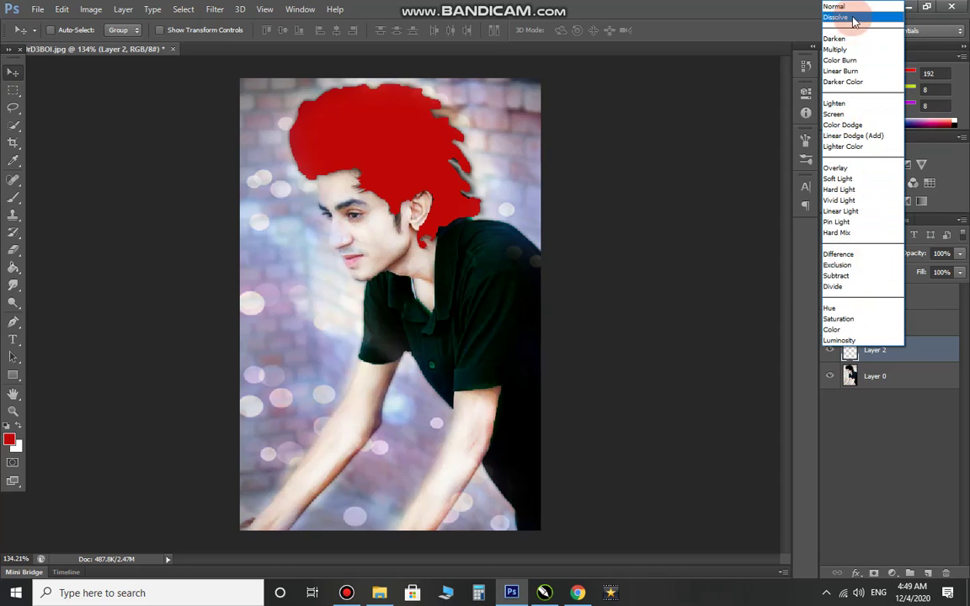
click(855, 18)
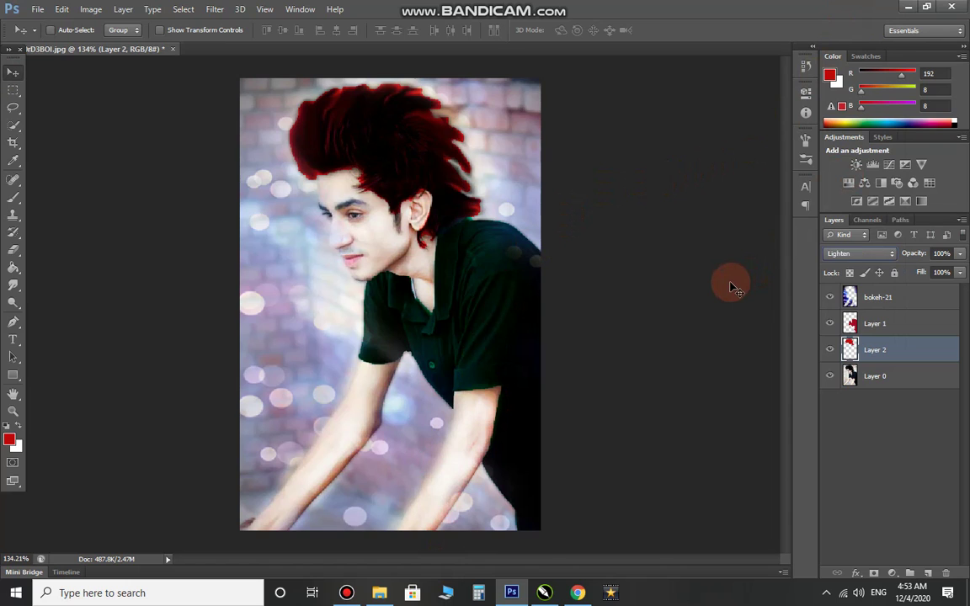
key(Up)
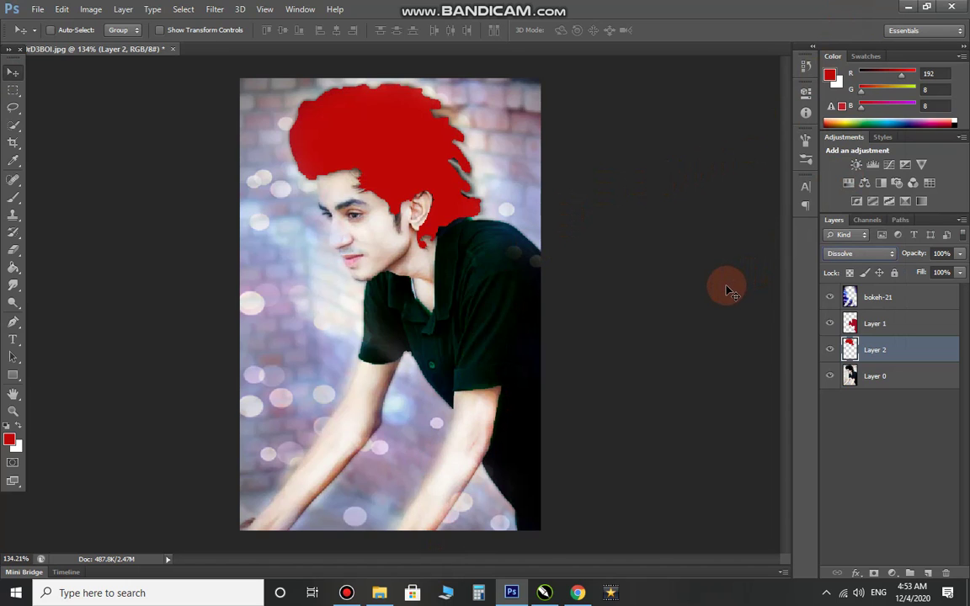
key(Down)
key(Down)
key(Down)
key(Down)
key(Down)
key(Down)
key(Down)
key(Down)
key(Down)
key(Down)
key(Down)
key(Down)
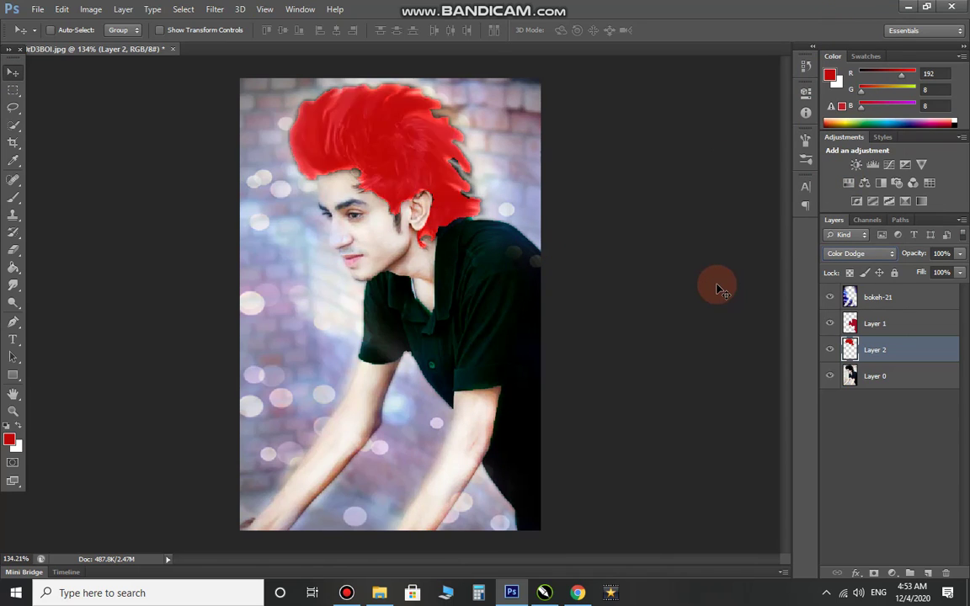
key(Down)
key(Up)
key(Up)
key(Down)
key(Down)
key(Down)
key(Down)
key(Down)
key(Down)
key(Down)
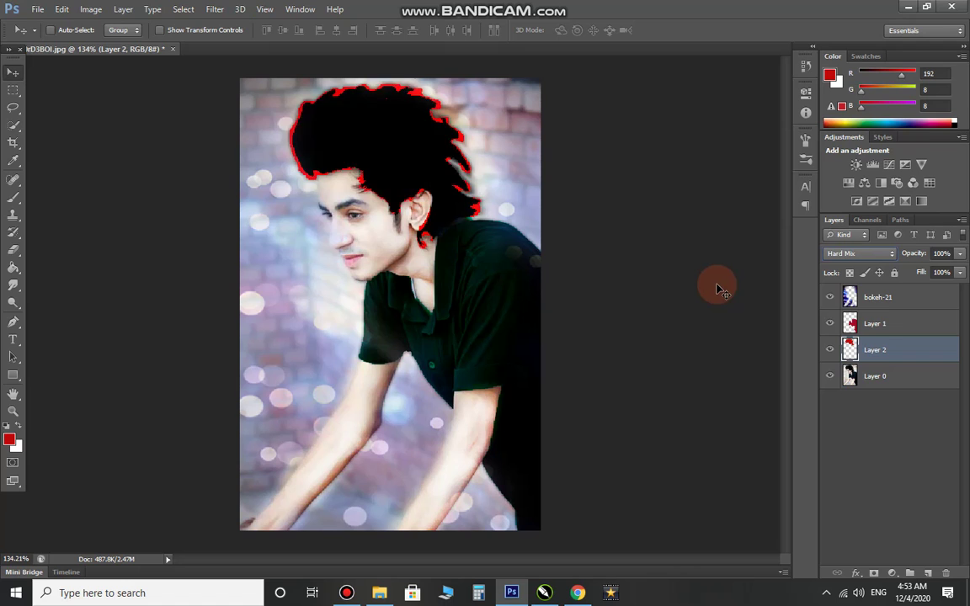
key(Down)
key(Down)
key(Down)
key(Down)
key(Down)
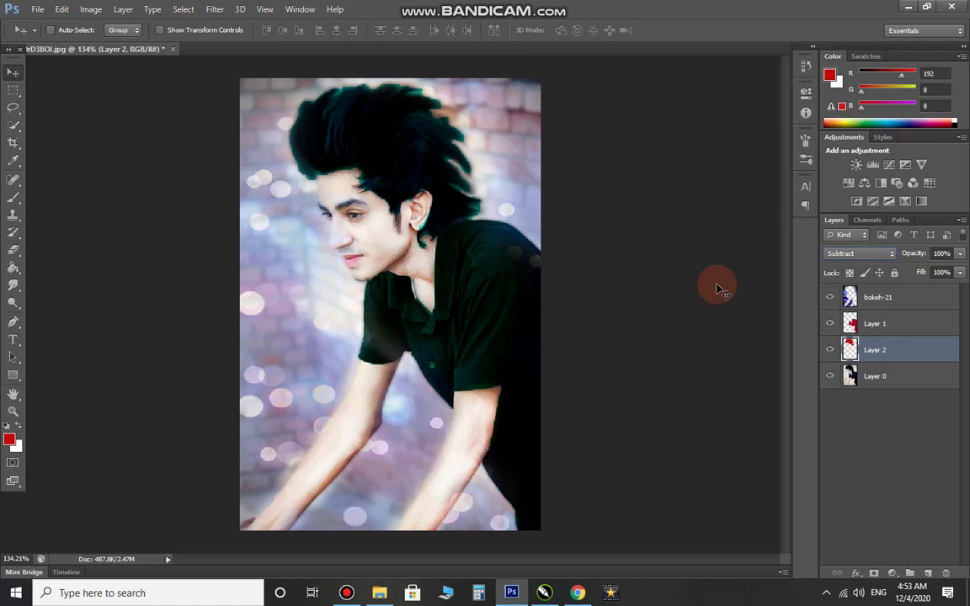
key(Down)
key(Up)
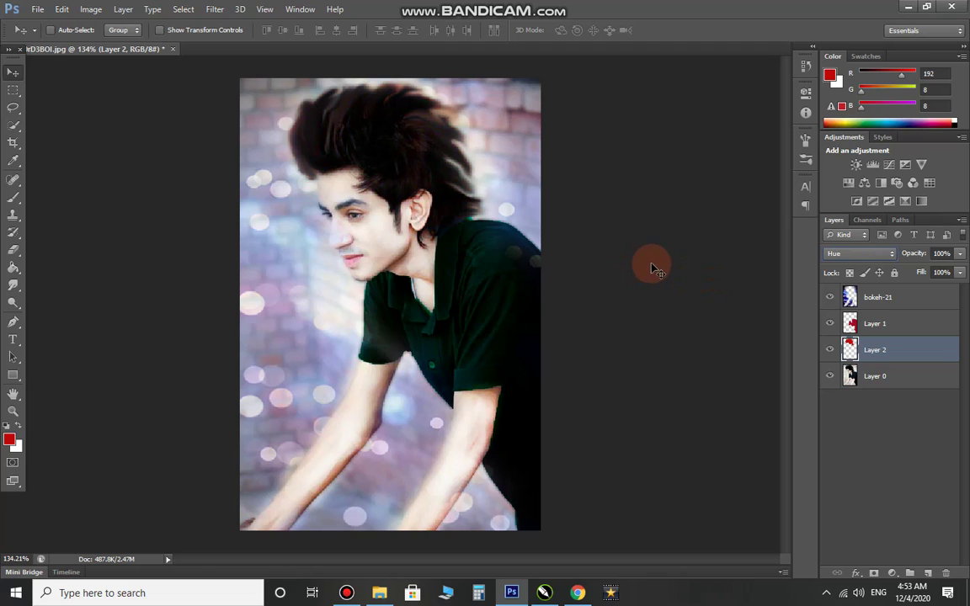
click(962, 256)
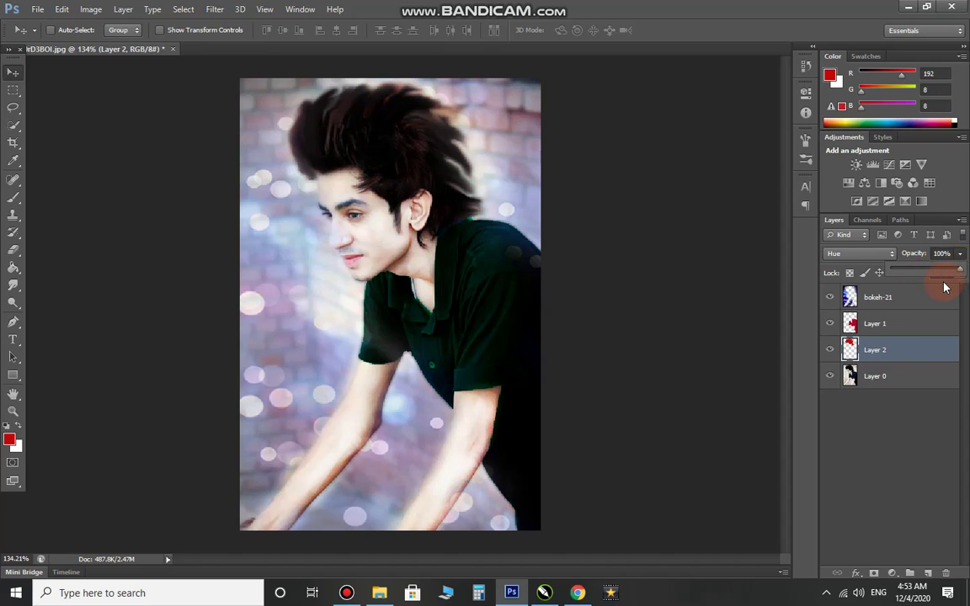
click(10, 251)
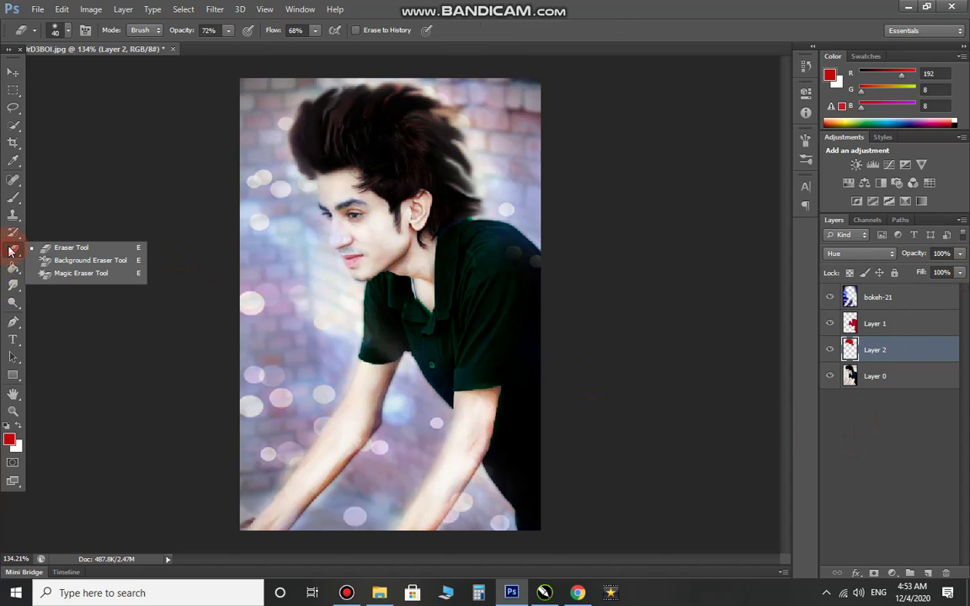
Erase excess red tint along the hair edges with a soft 25 px eraser
click(56, 250)
right_click(487, 116)
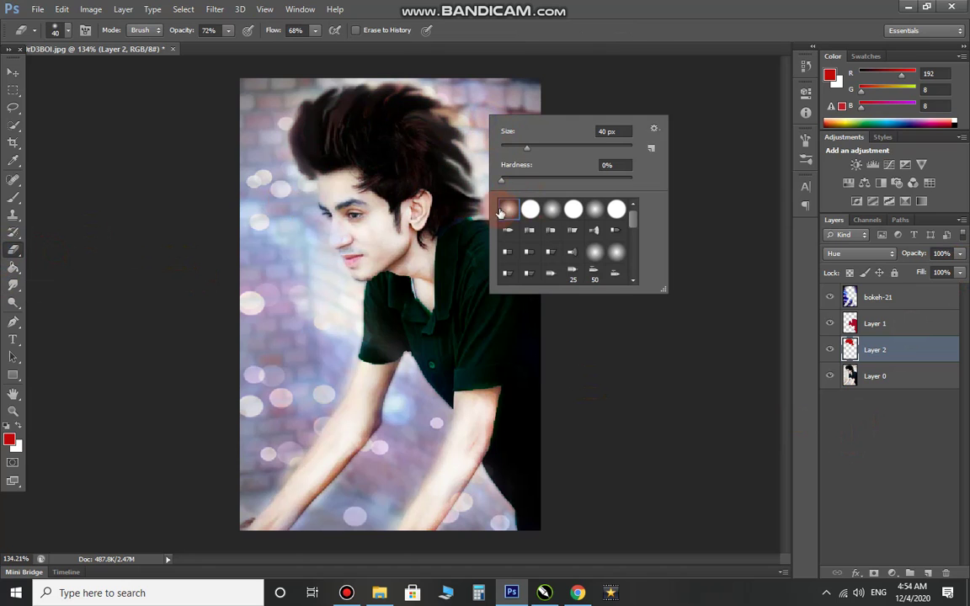
double_click(505, 211)
scroll(493, 195, up, 3)
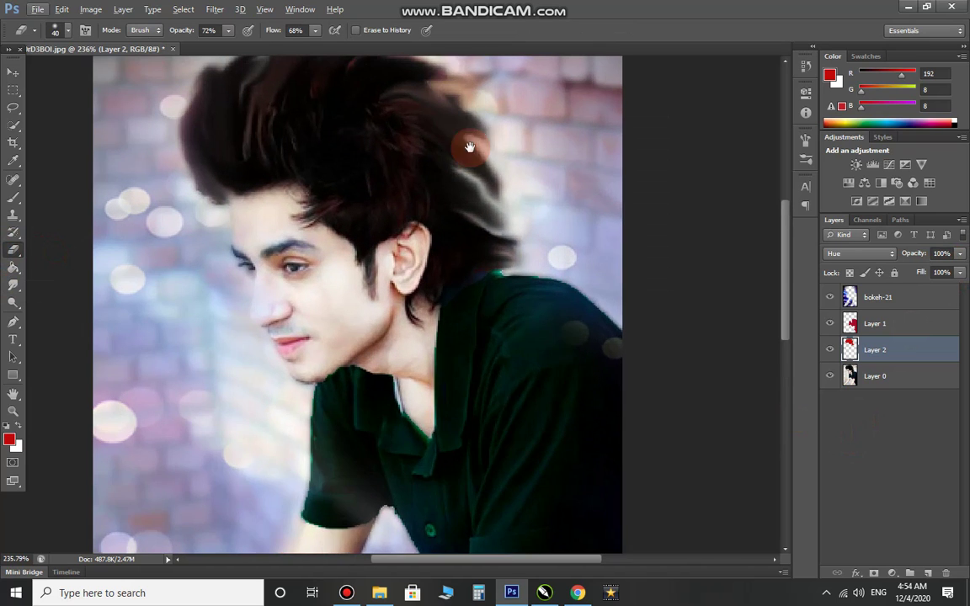
scroll(477, 246, up, 3)
key(bracketleft)
key(bracketleft)
key(bracketleft)
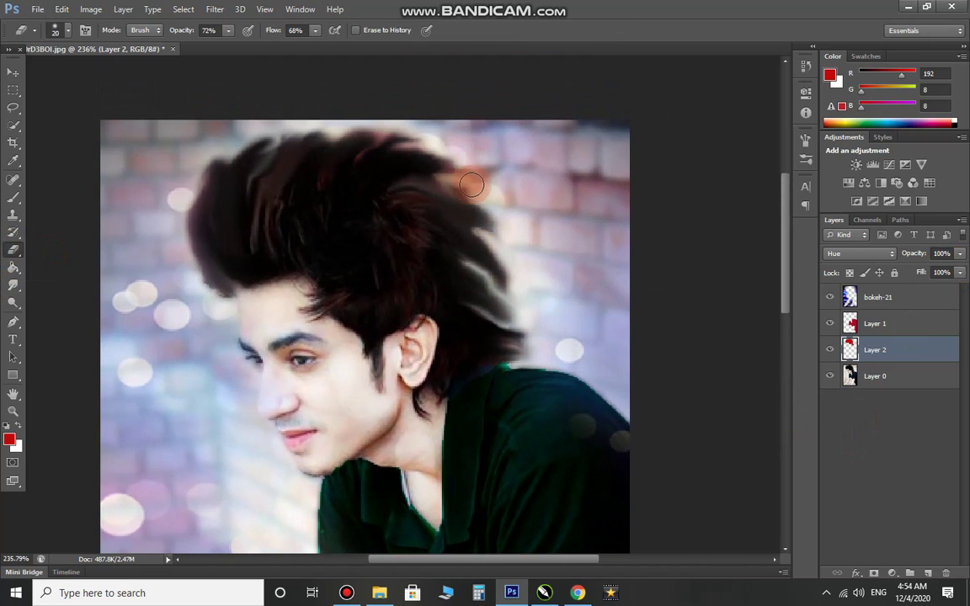
drag(465, 170, 477, 195)
click(872, 352)
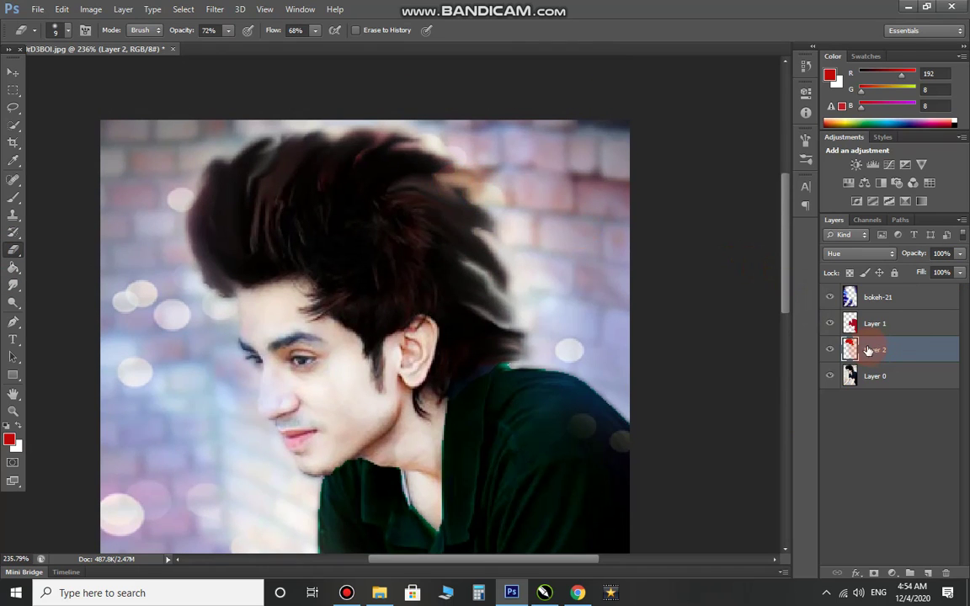
mouse_move(458, 167)
mouse_down()
mouse_move(418, 144)
mouse_move(411, 123)
mouse_move(381, 130)
mouse_move(348, 111)
mouse_move(331, 137)
mouse_move(299, 124)
mouse_move(277, 139)
mouse_move(238, 144)
mouse_move(203, 161)
mouse_move(179, 195)
mouse_move(235, 299)
mouse_move(337, 345)
mouse_move(470, 385)
mouse_move(517, 321)
mouse_move(425, 240)
mouse_move(472, 278)
mouse_move(493, 237)
mouse_move(455, 165)
mouse_up()
Fit the image to the window and add an empty Layer 3 at the top
key(v)
click(860, 425)
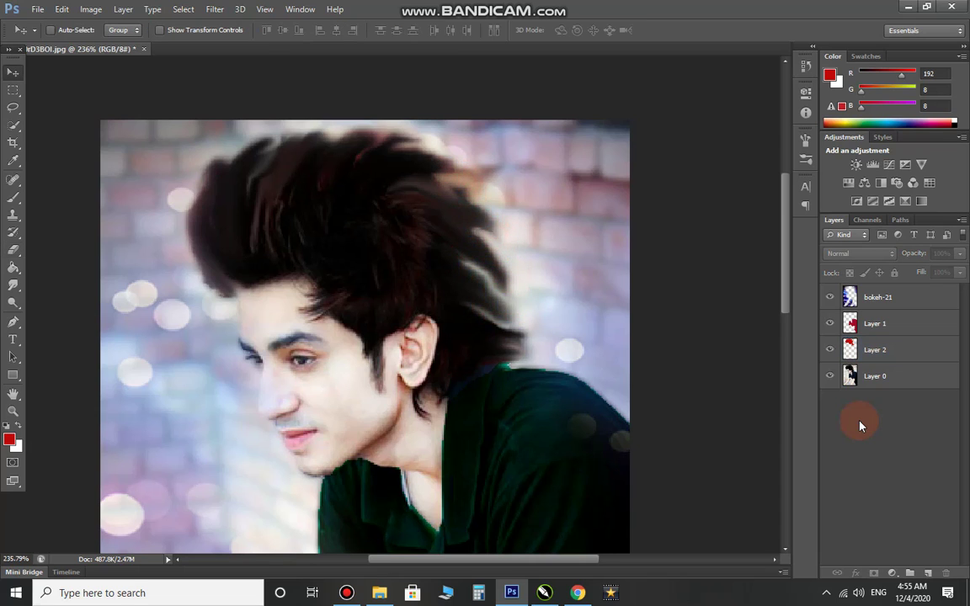
key(ctrl+0)
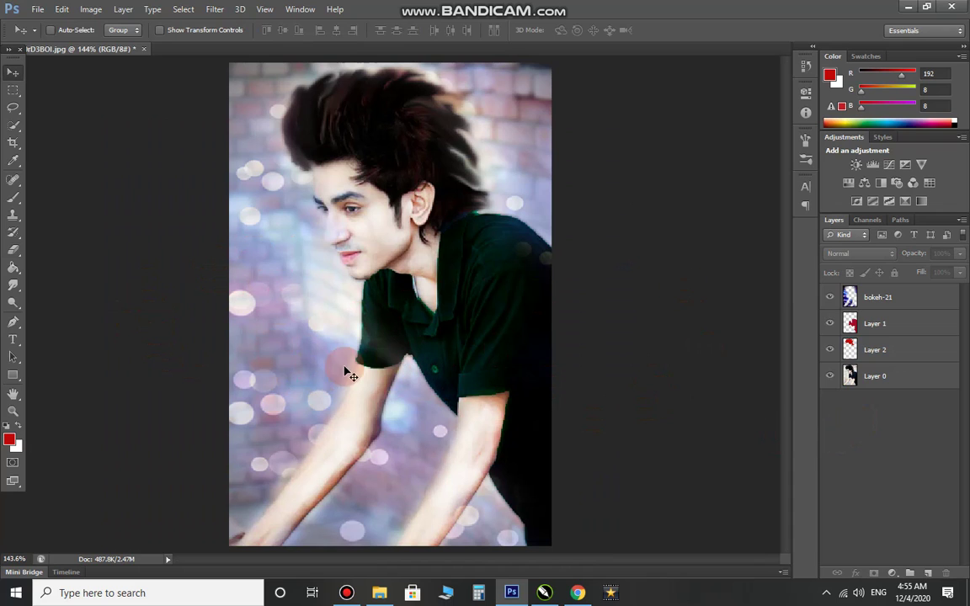
click(927, 572)
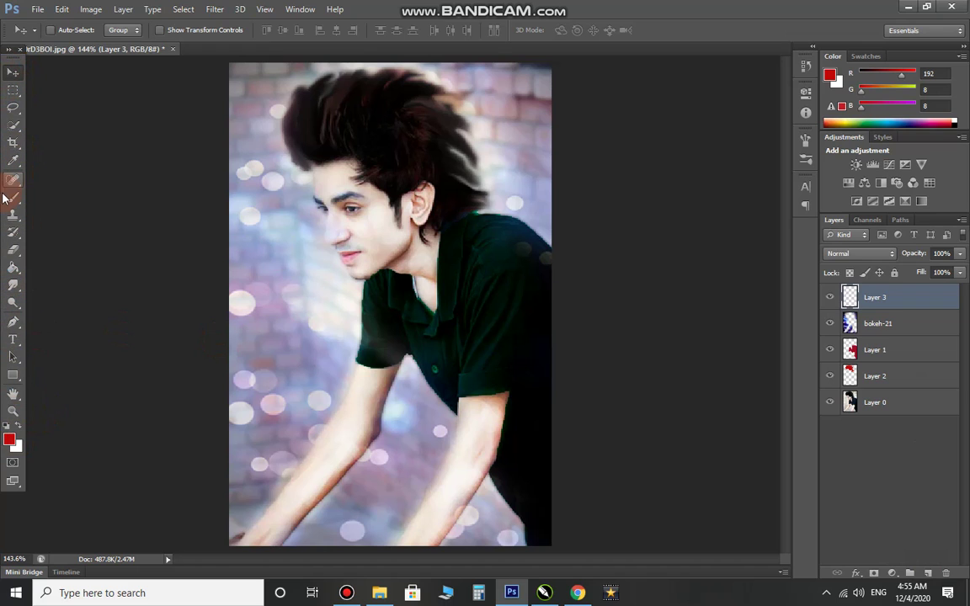
Paint a soft red patch left of the face with a soft round brush
click(11, 197)
click(52, 199)
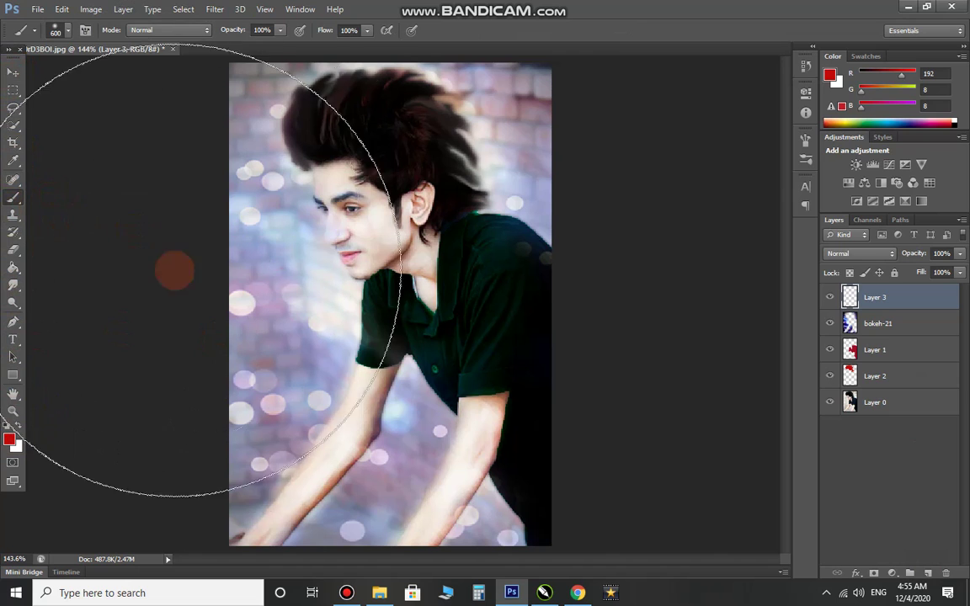
key(bracketleft)
key(bracketleft)
key(bracketleft)
key(bracketleft)
key(bracketleft)
key(bracketleft)
key(bracketleft)
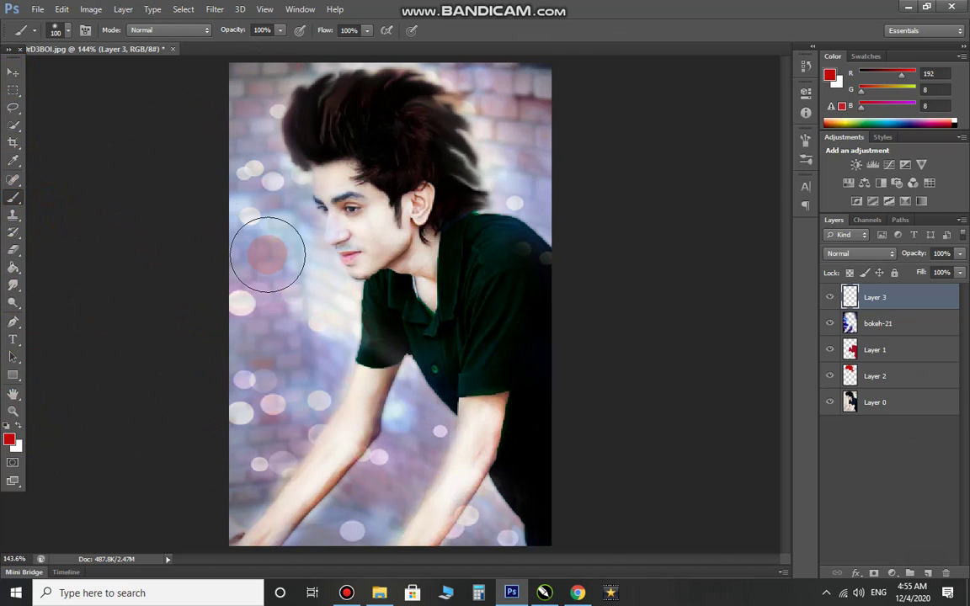
right_click(267, 255)
double_click(295, 342)
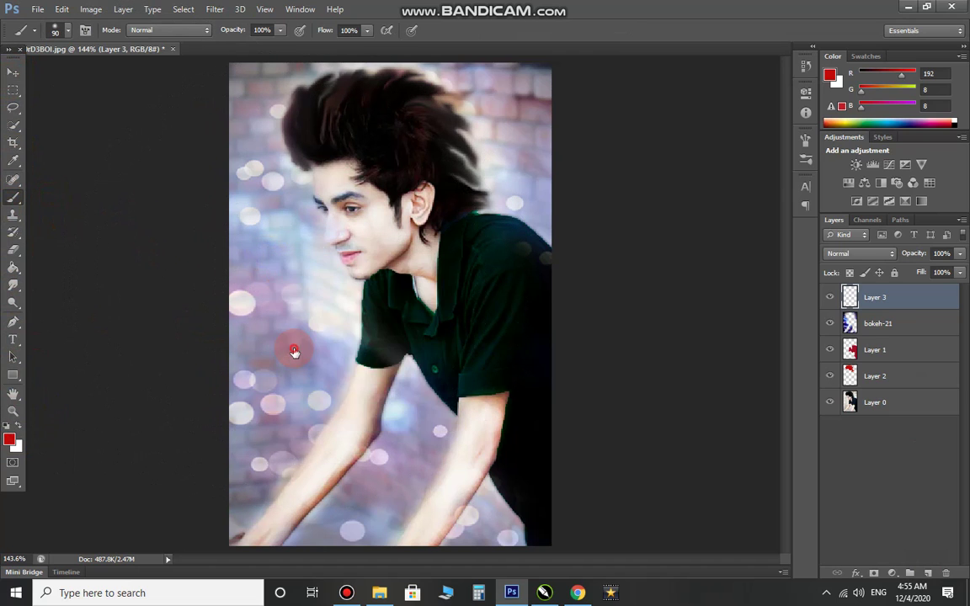
mouse_move(281, 293)
mouse_down()
mouse_move(242, 325)
mouse_move(282, 292)
mouse_move(252, 335)
mouse_move(278, 320)
mouse_move(200, 371)
mouse_up()
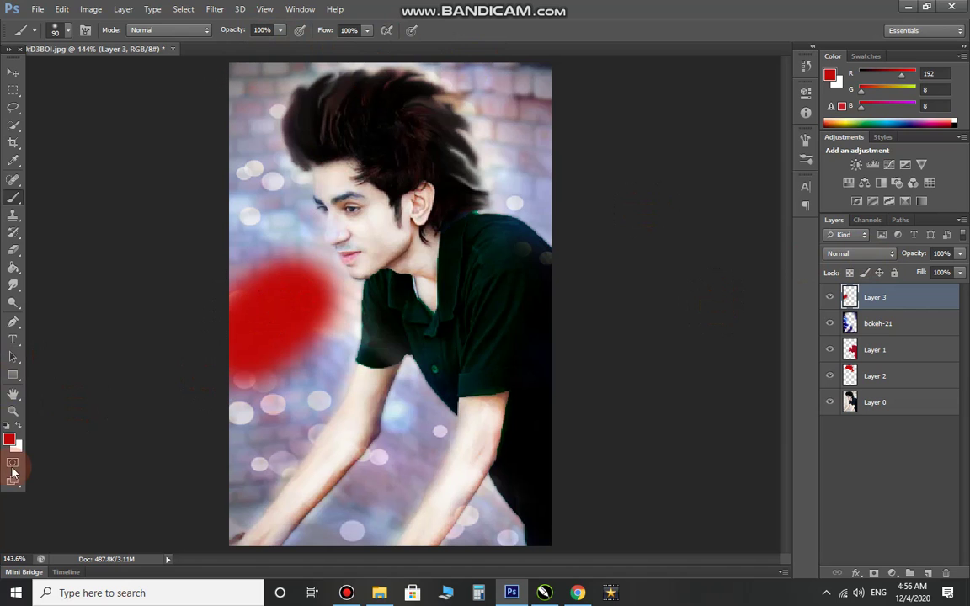
Paint a purple band below the red, plus olive-yellow bands below and above
click(11, 439)
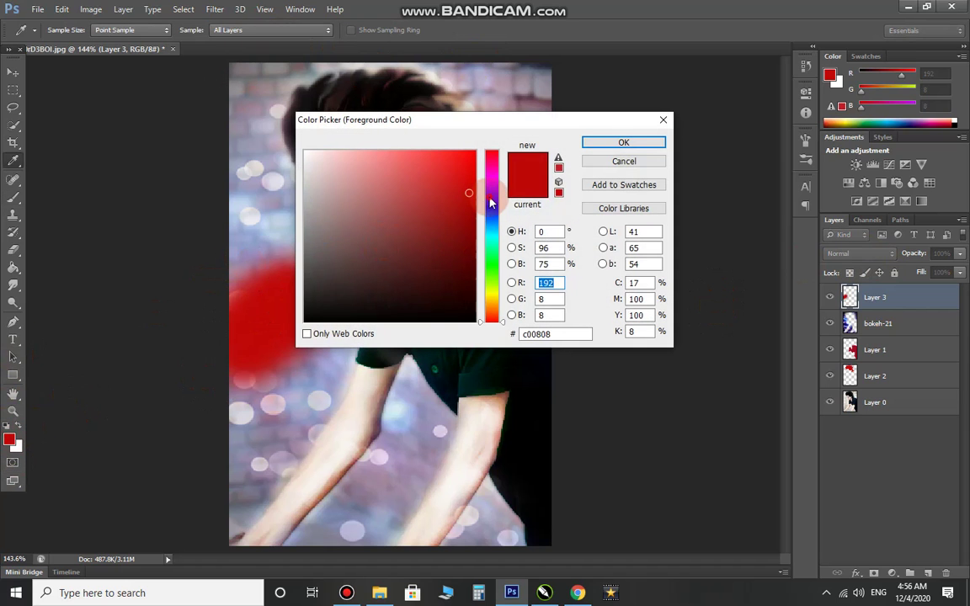
click(491, 199)
click(623, 142)
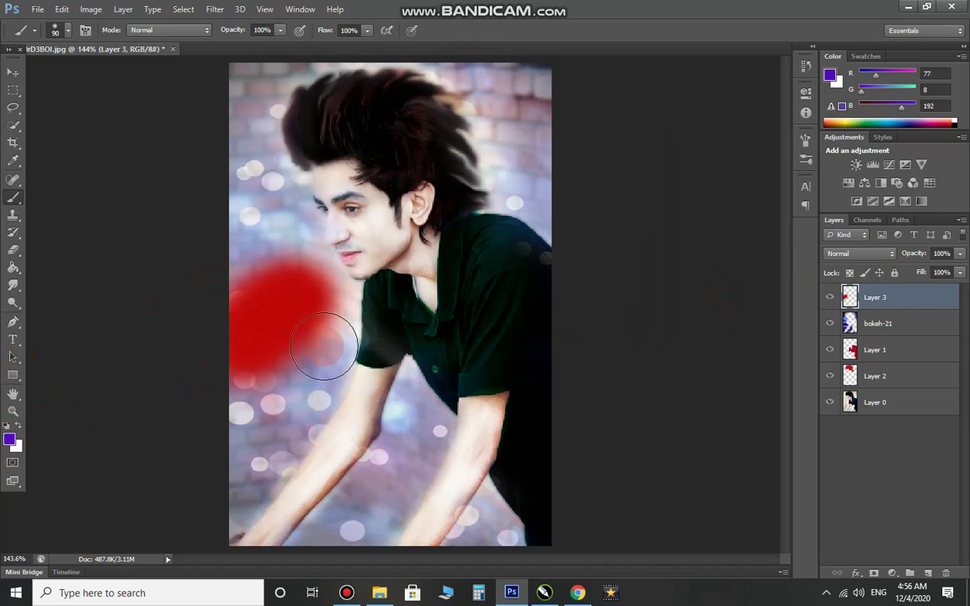
drag(321, 354, 242, 401)
click(10, 439)
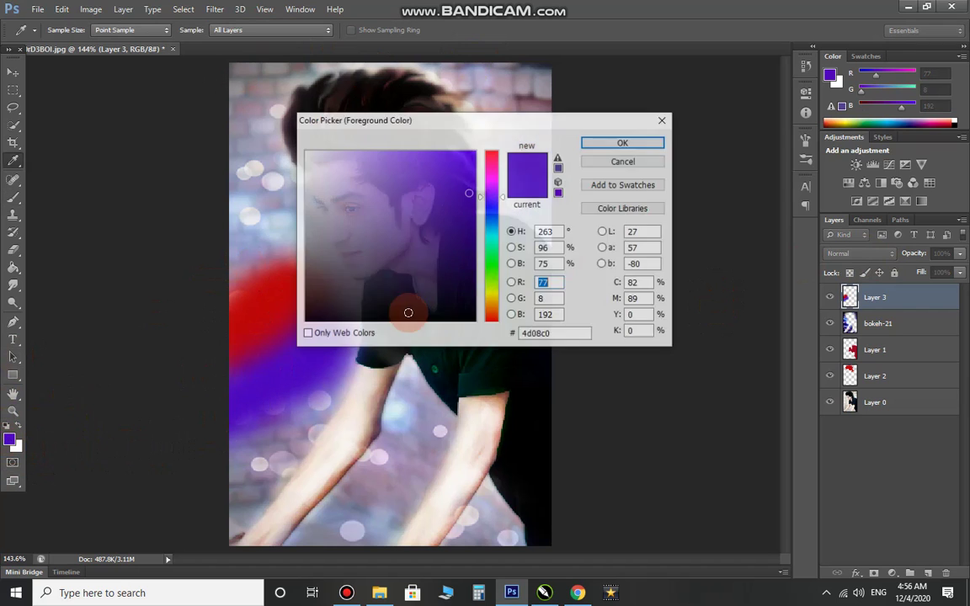
click(494, 293)
click(448, 201)
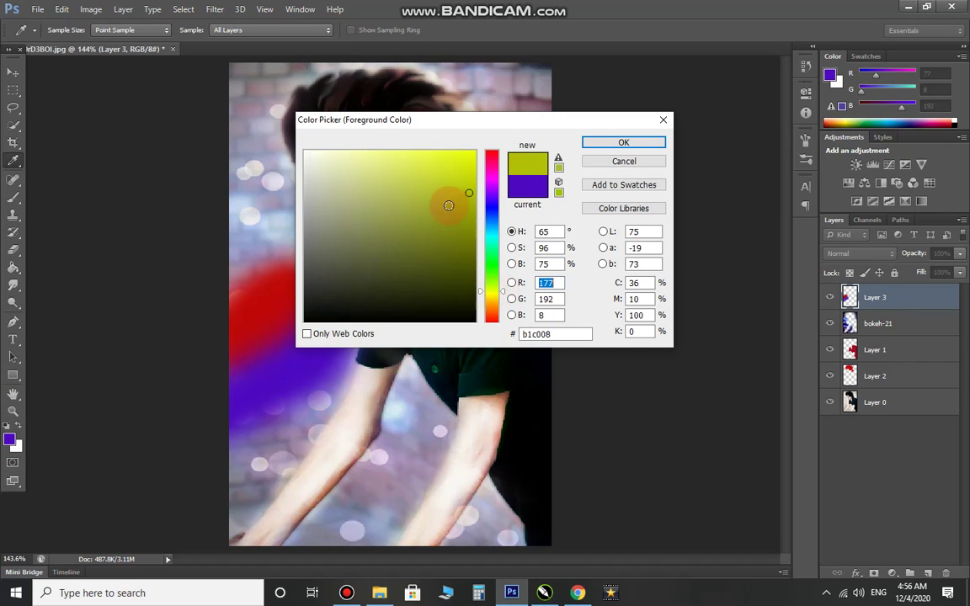
click(636, 142)
drag(330, 383, 232, 472)
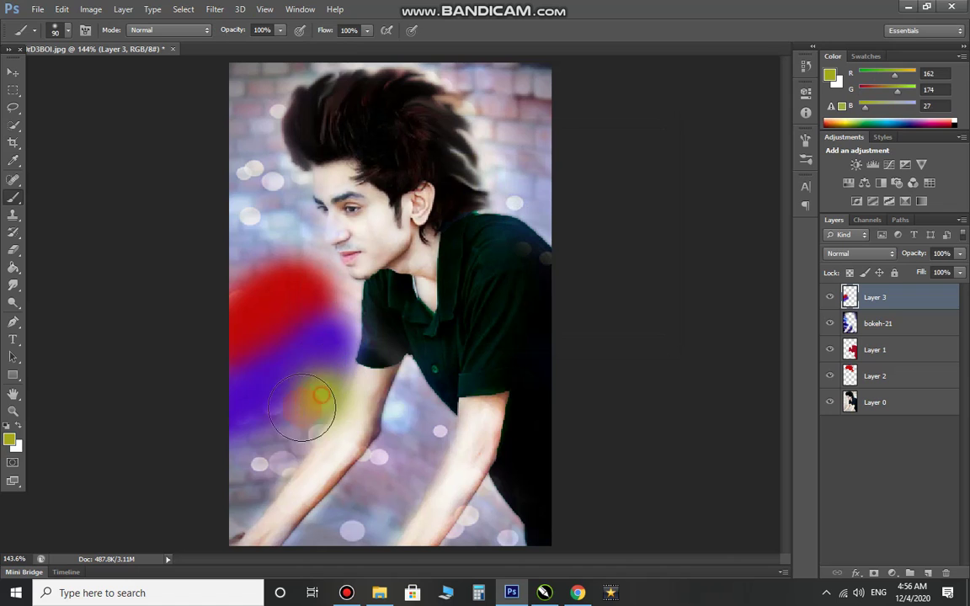
drag(278, 239, 249, 253)
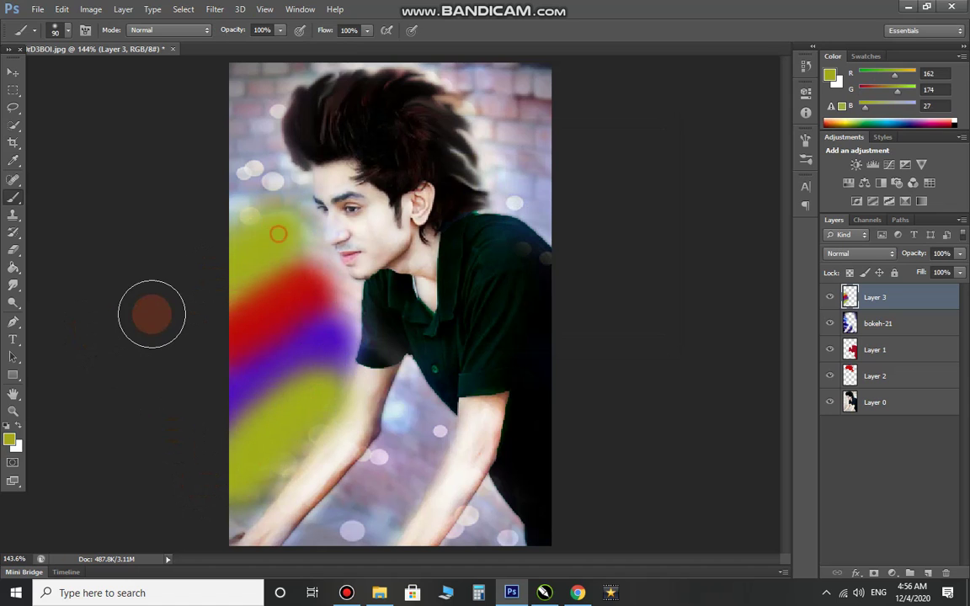
Paint a blue band along the canvas bottom and fade Layer 3 to 51% opacity
click(11, 439)
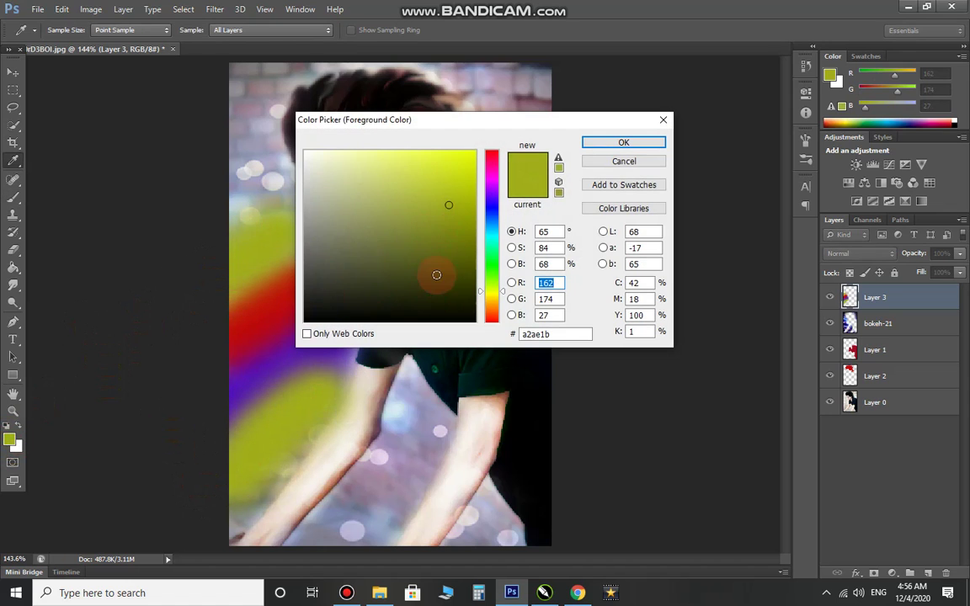
drag(491, 290, 491, 262)
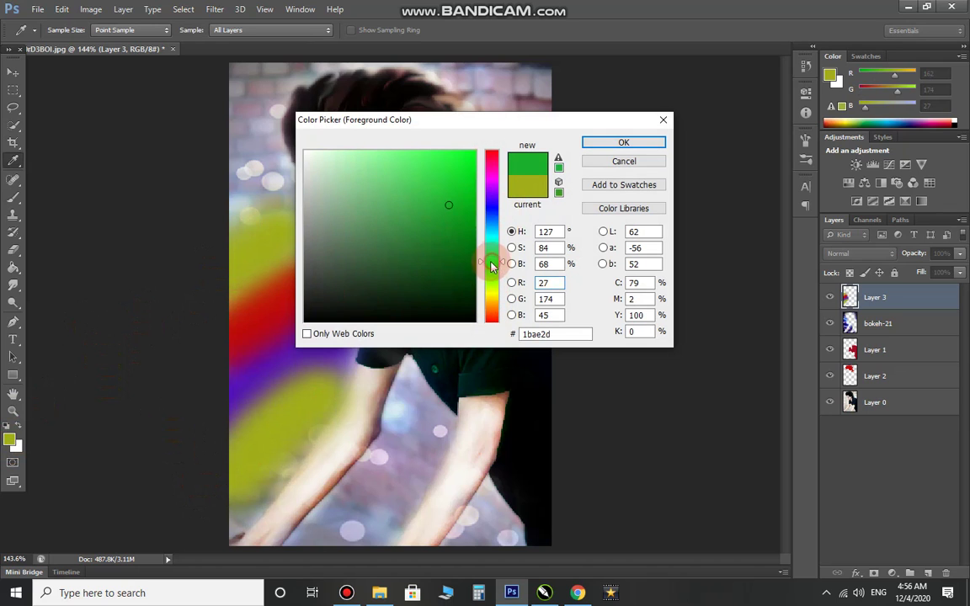
click(491, 203)
click(590, 143)
key(b)
drag(390, 516, 386, 487)
mouse_move(343, 570)
mouse_down()
mouse_move(424, 527)
mouse_move(493, 526)
mouse_move(426, 567)
mouse_up()
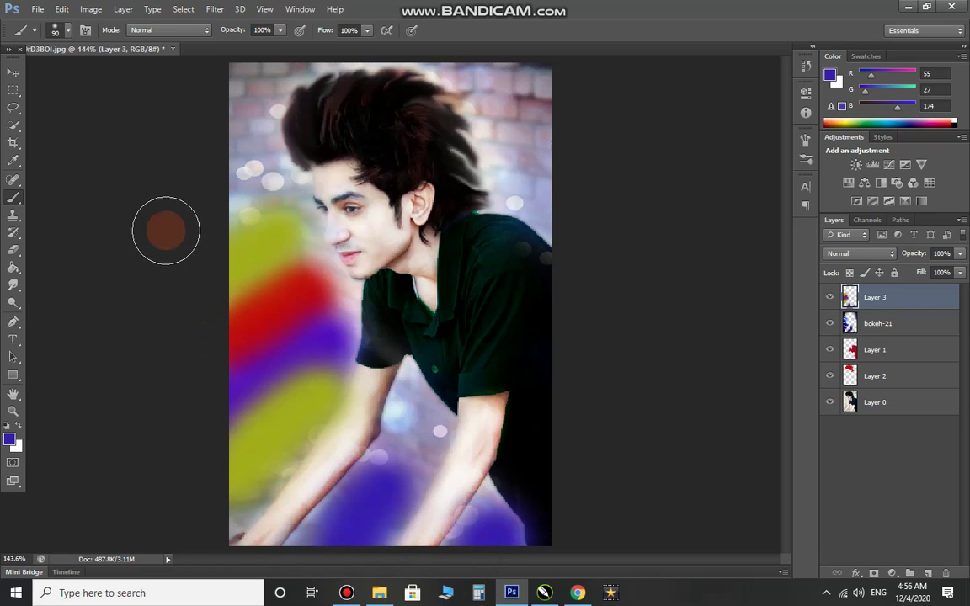
drag(960, 254, 921, 272)
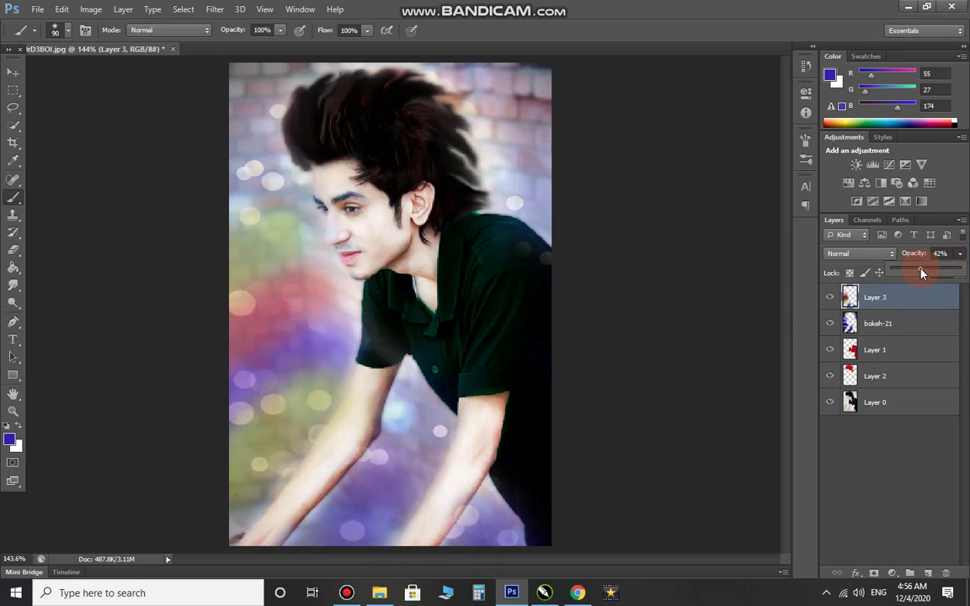
Type SAMI as a horizontal text layer left of the figure
click(13, 72)
click(12, 339)
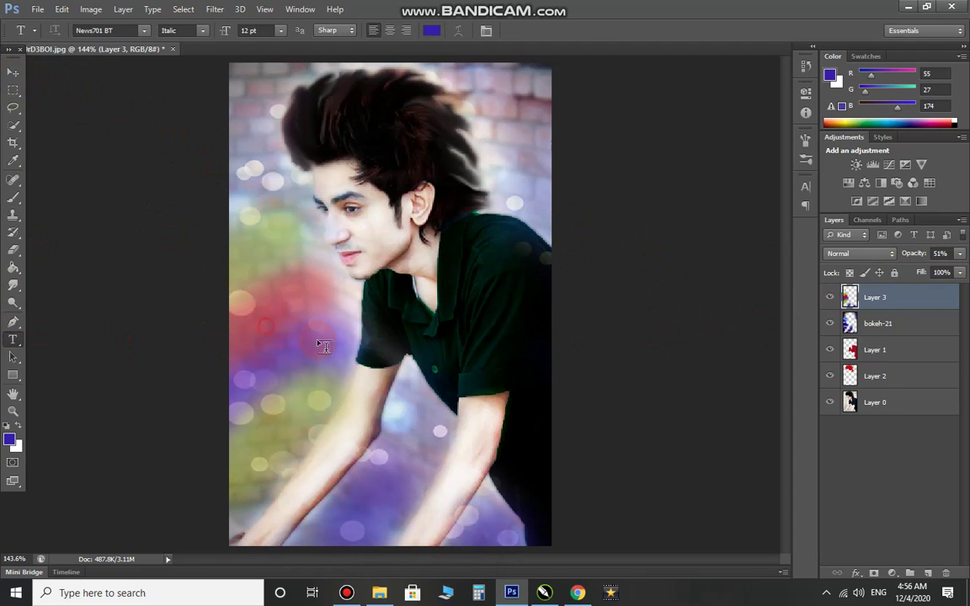
click(266, 325)
text(SAMI)
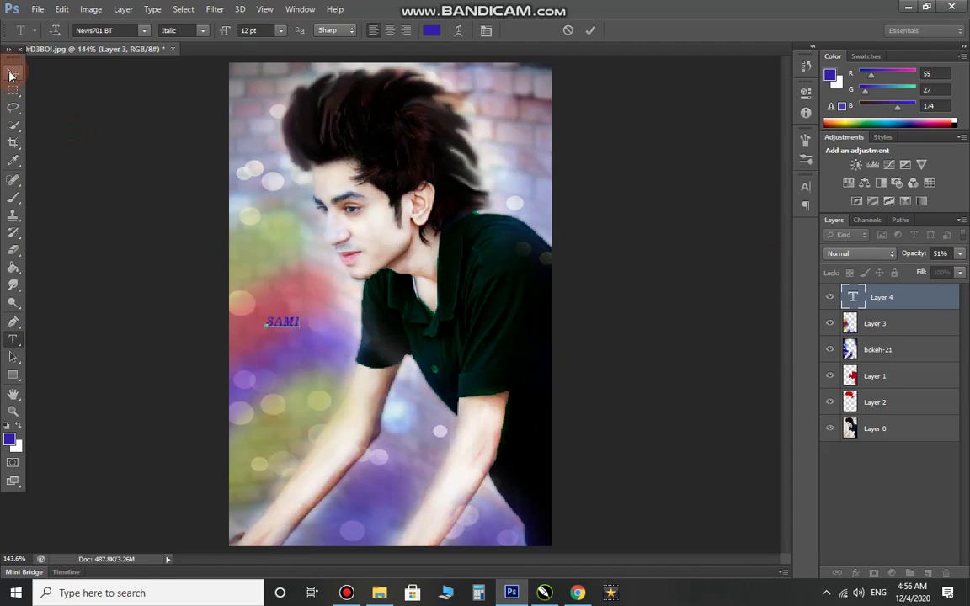
click(11, 76)
Colour the SAMI text black #000000 and slightly resize it
double_click(848, 297)
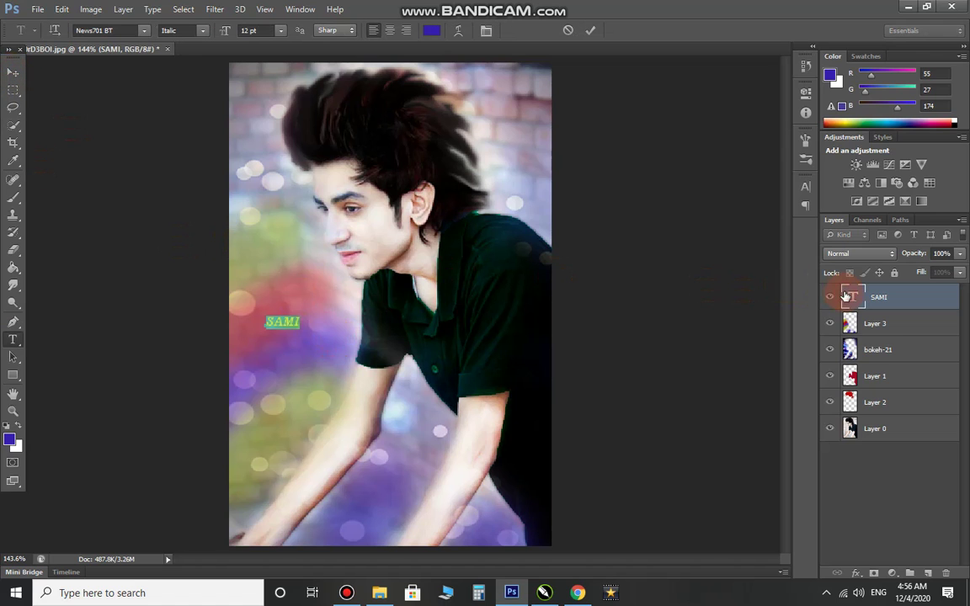
click(434, 31)
click(455, 304)
drag(484, 347, 485, 333)
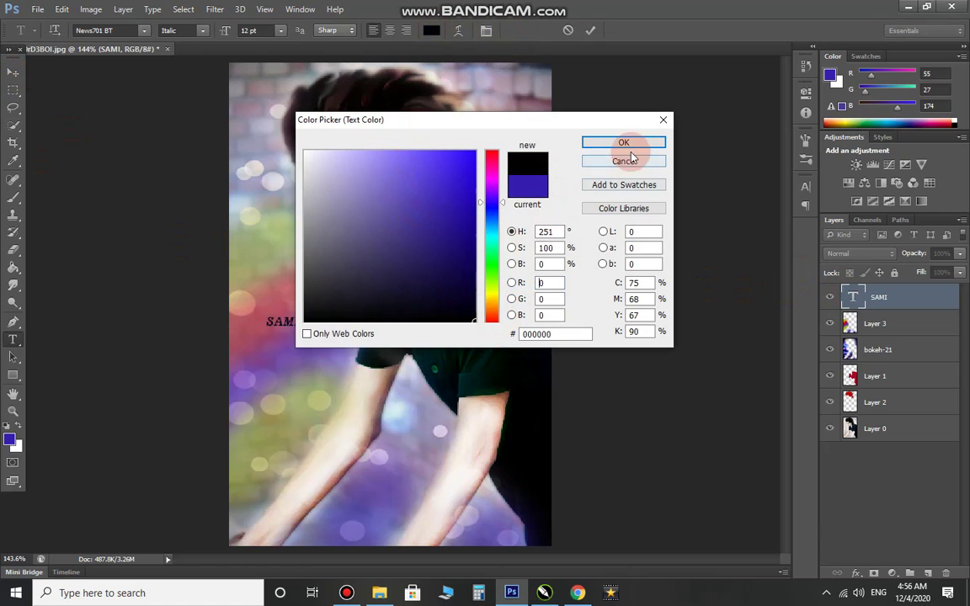
click(630, 145)
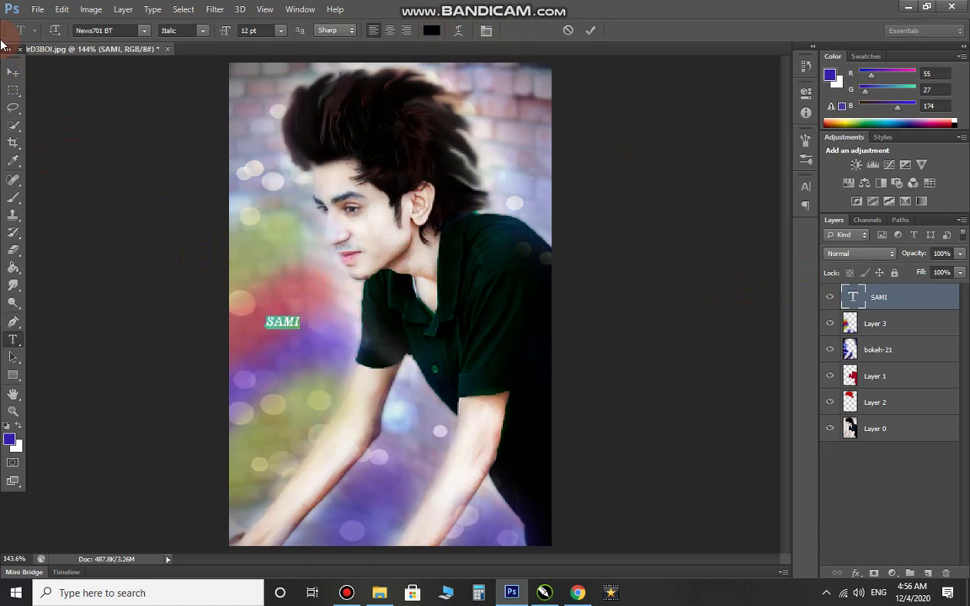
click(10, 75)
key(ctrl+t)
drag(300, 329, 322, 346)
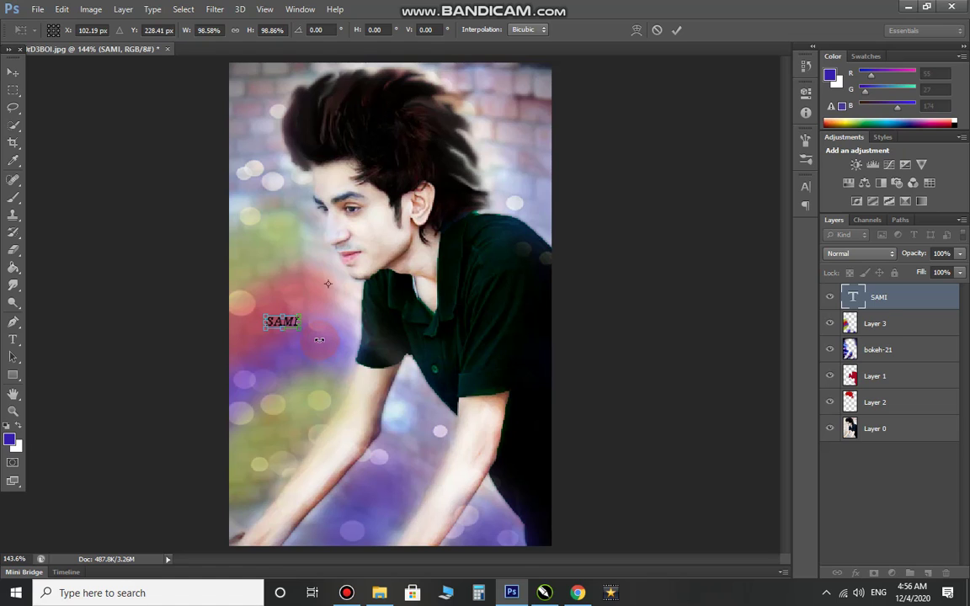
Rotate SAMI -90° and scale it about 600% along the left edge, then duplicate the layer
key(Return)
key(ctrl+t)
drag(308, 347, 336, 271)
drag(303, 290, 324, 221)
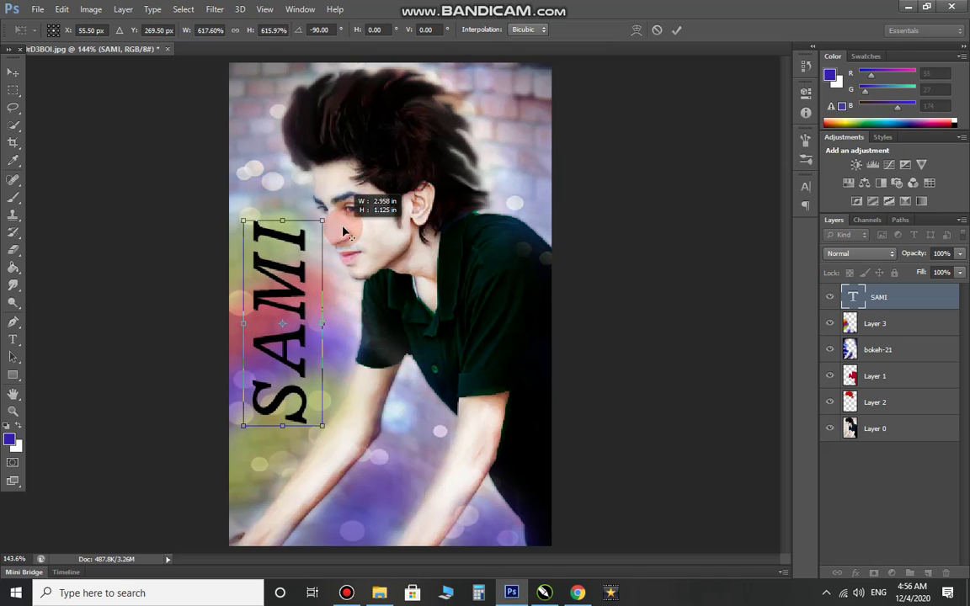
drag(294, 287, 286, 292)
key(Return)
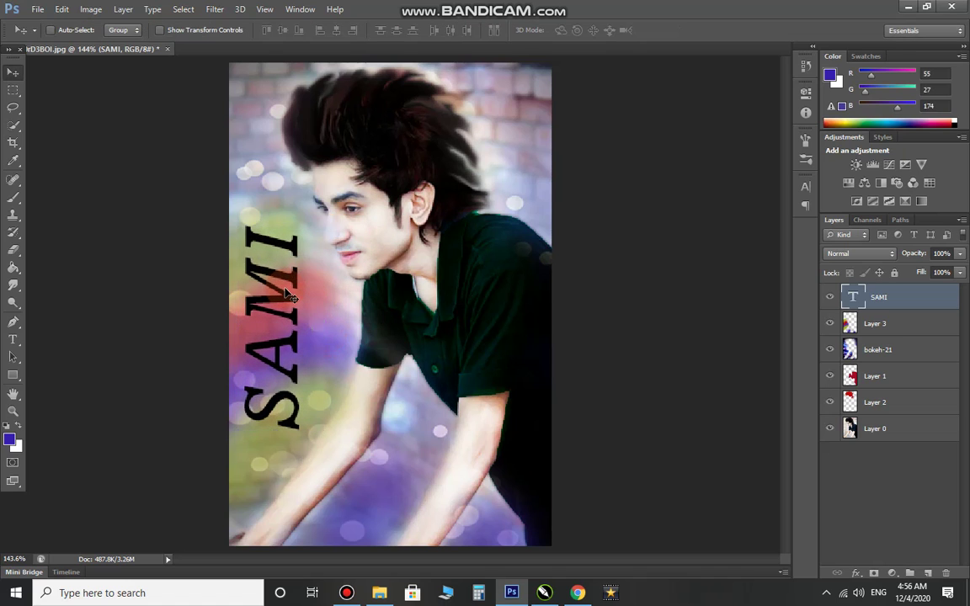
key(ctrl+j)
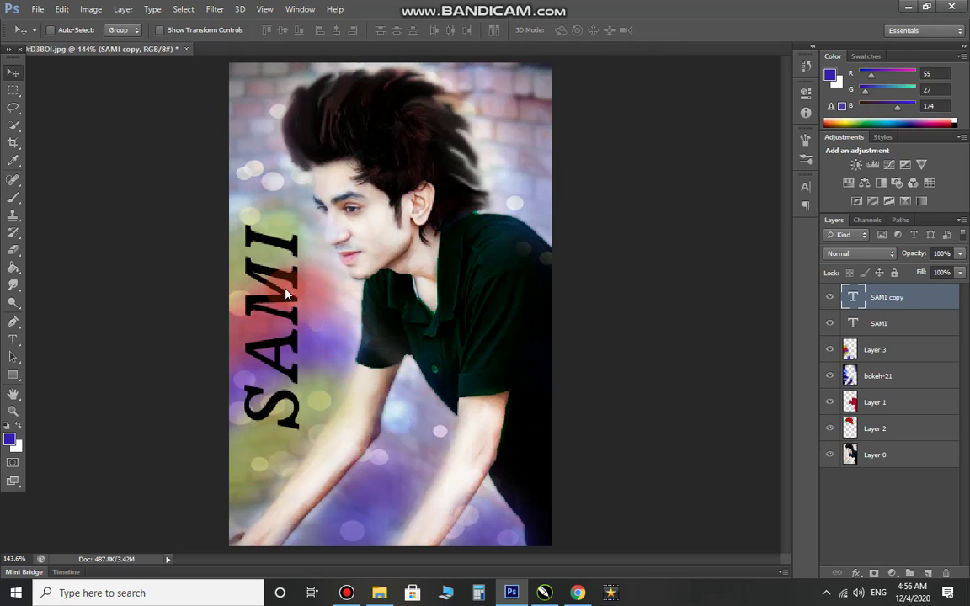
Recolour the SAMI copy's text to a near-white sampled from the photo
double_click(852, 296)
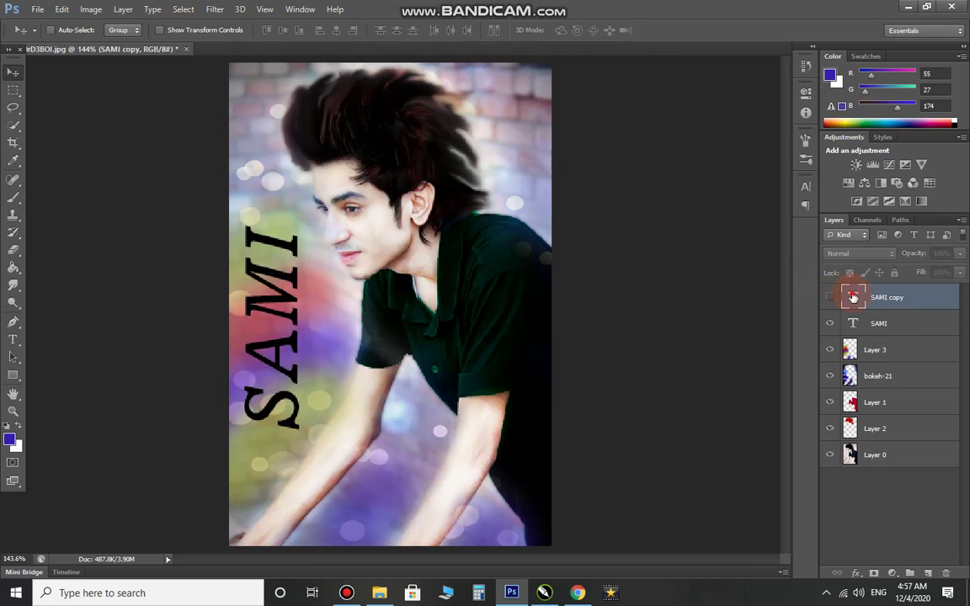
click(431, 30)
click(247, 102)
drag(284, 144, 295, 149)
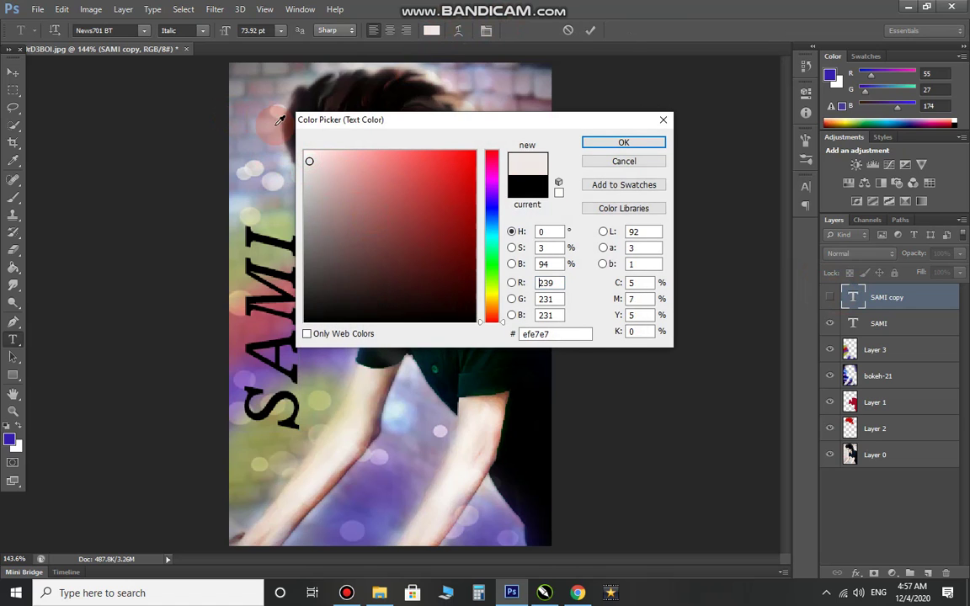
drag(295, 148, 276, 135)
key(Return)
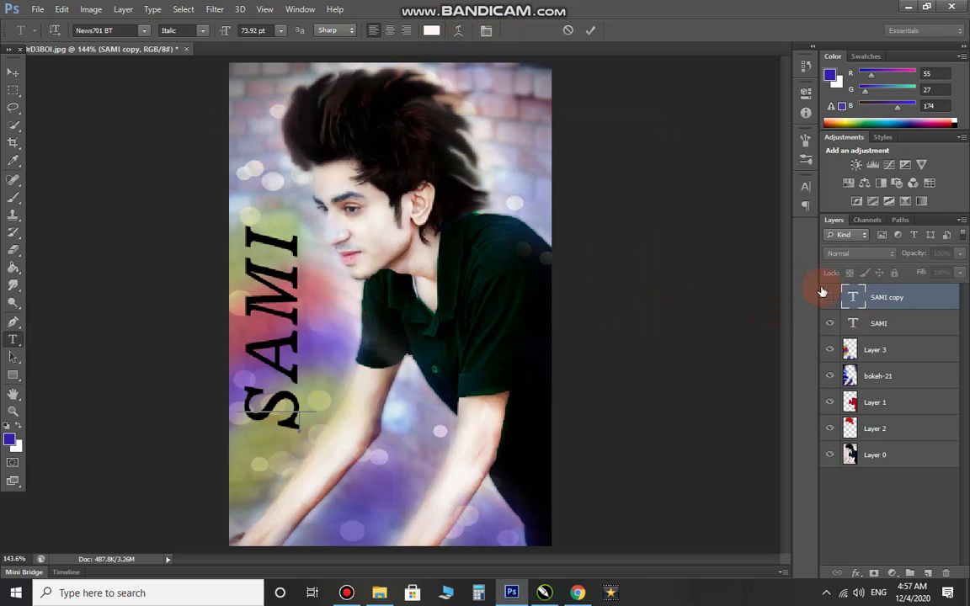
key(ctrl+Return)
Get rid of the stray white dot layer
key(v)
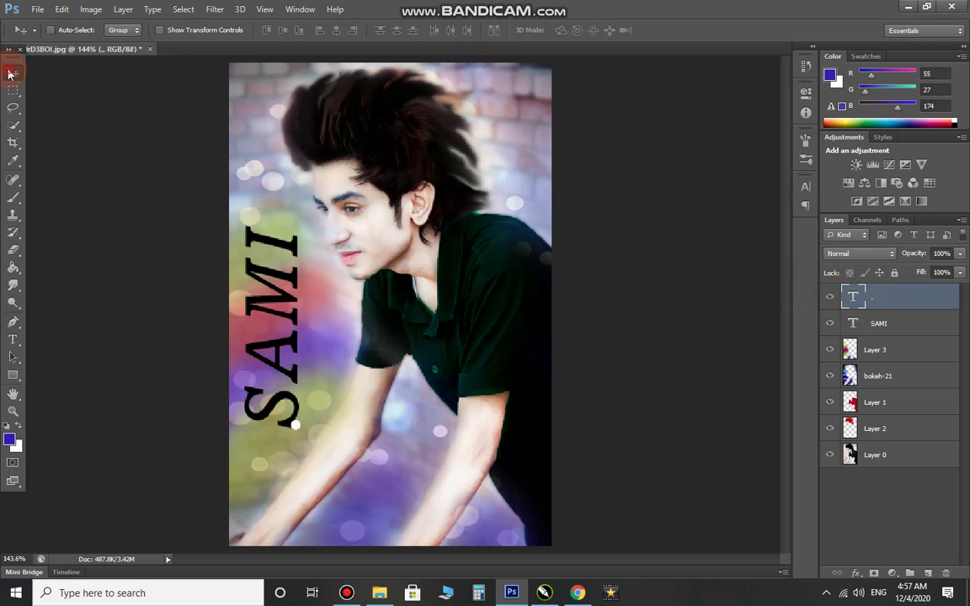
drag(383, 337, 396, 307)
key(ctrl+alt+z)
key(ctrl+alt+z)
key(ctrl+alt+z)
Duplicate the SAMI layer again and make the new copy's text near-white #fcf4f4
key(ctrl+j)
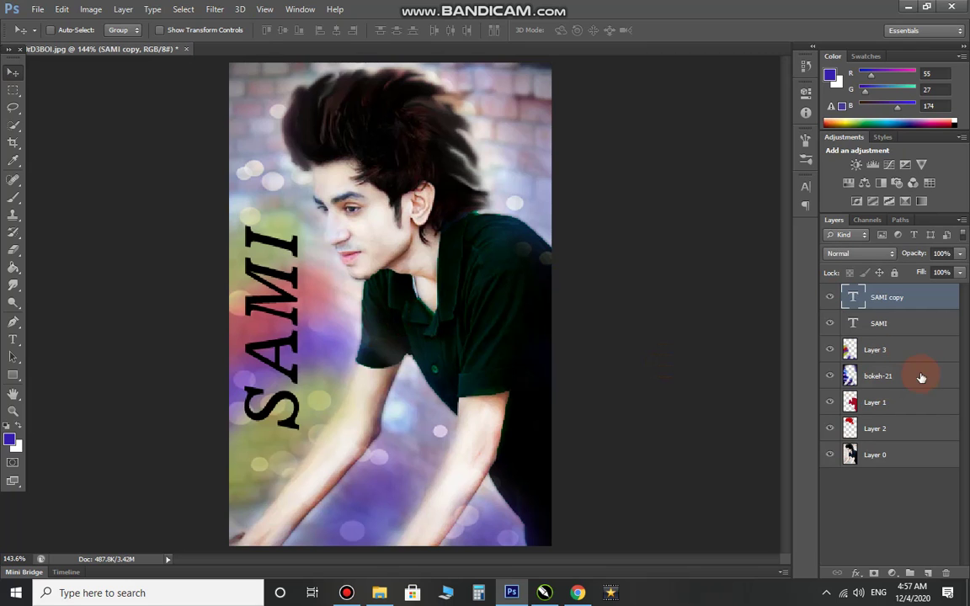
double_click(855, 296)
click(441, 33)
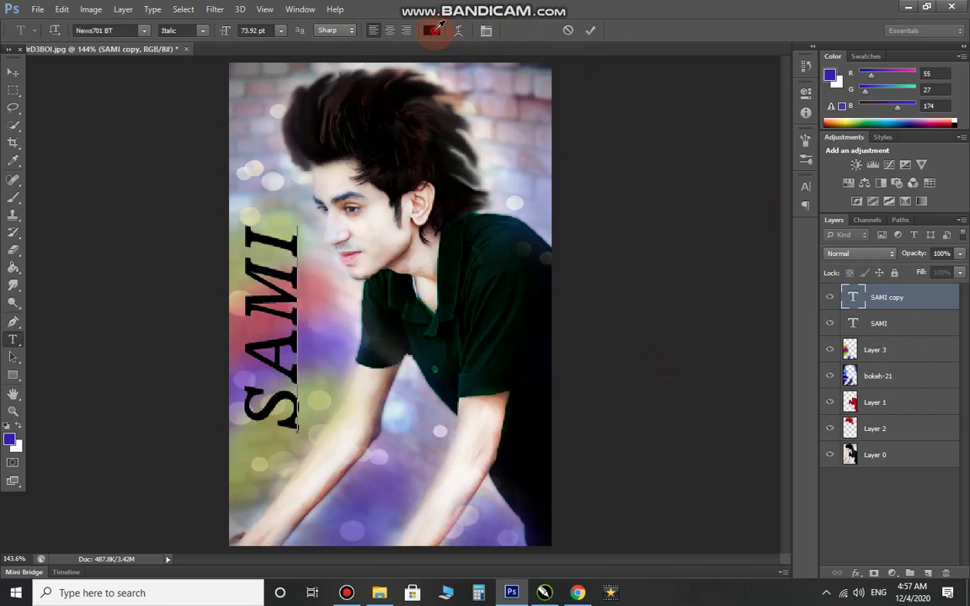
click(308, 153)
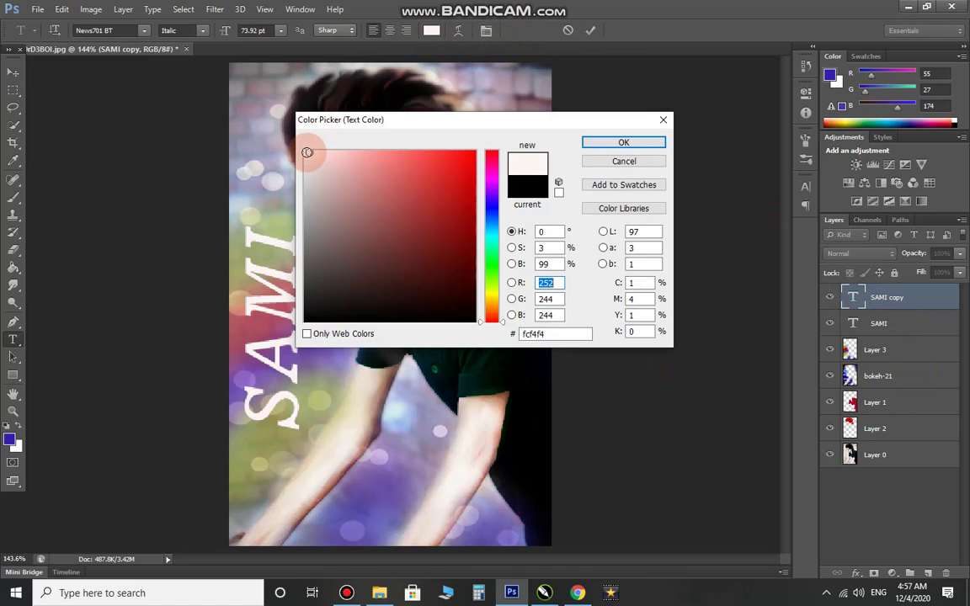
key(Return)
click(13, 72)
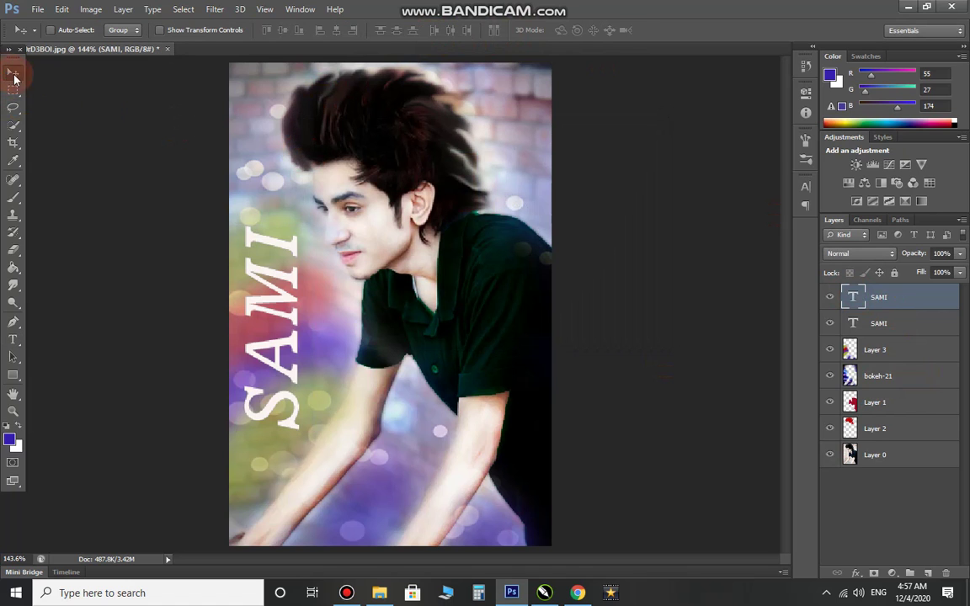
Nudge the white SAMI copy right and place it beneath the black SAMI layer
key(Right)
key(Right)
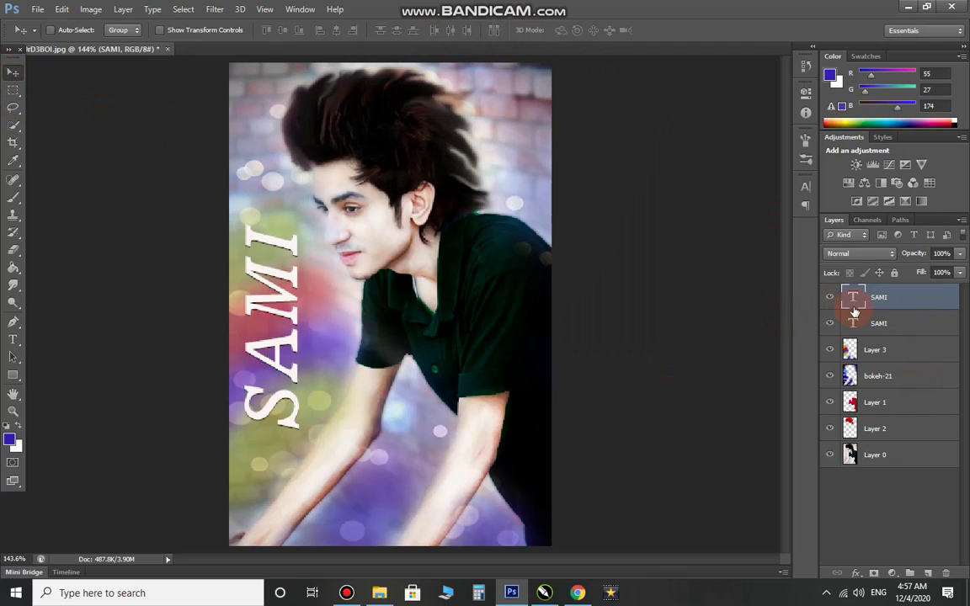
key(Right)
key(Right)
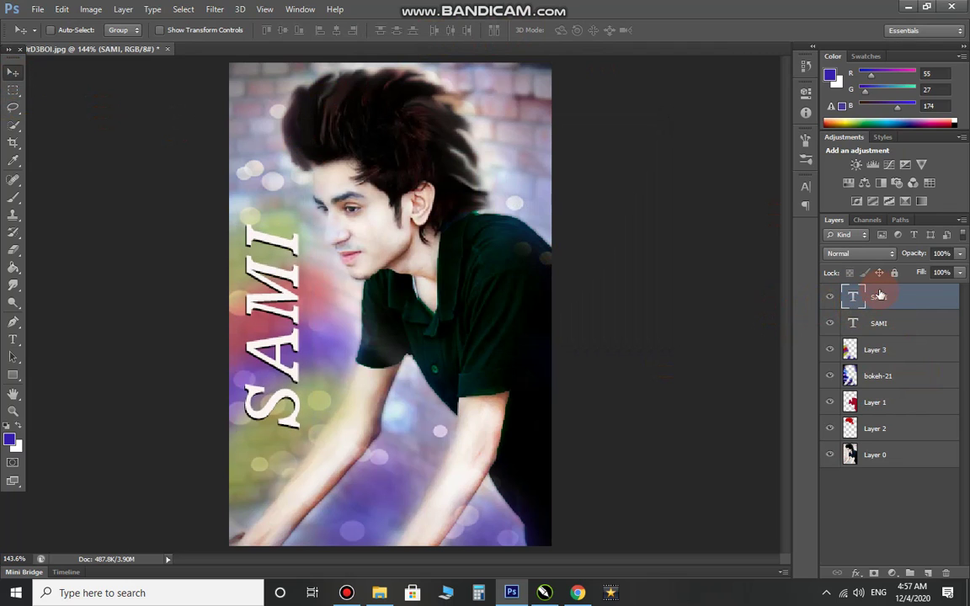
drag(880, 296, 883, 327)
double_click(880, 297)
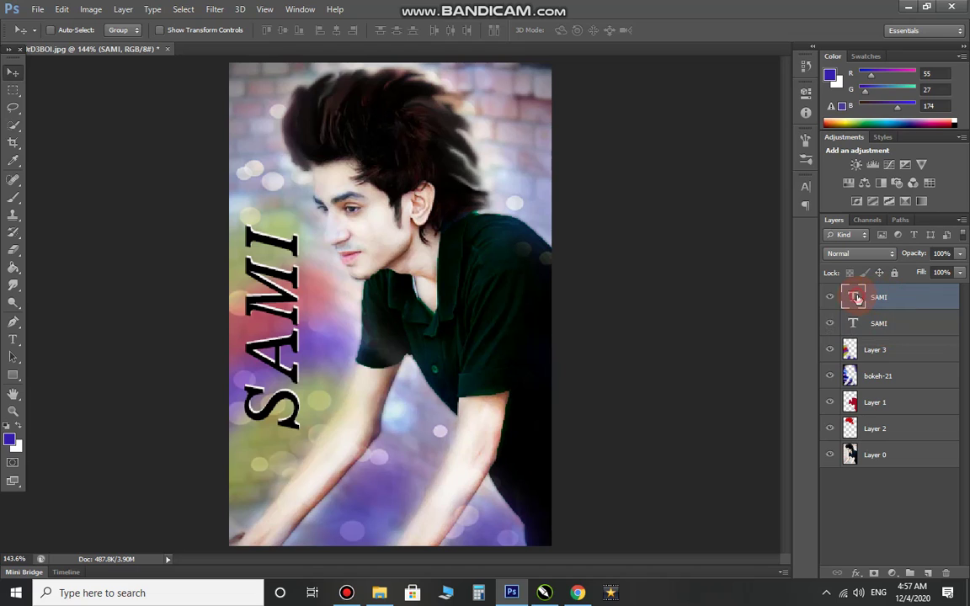
key(Right)
key(Right)
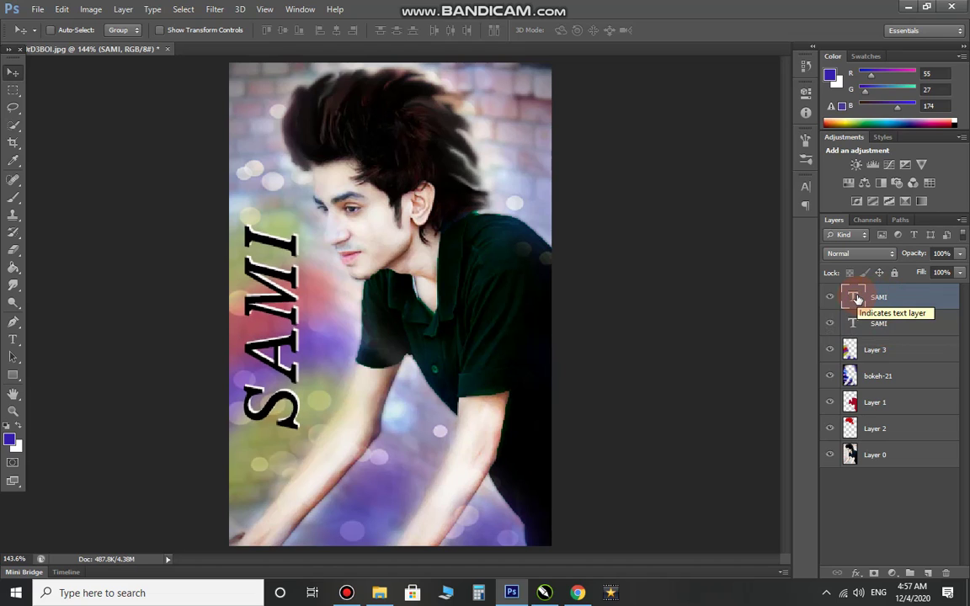
click(14, 74)
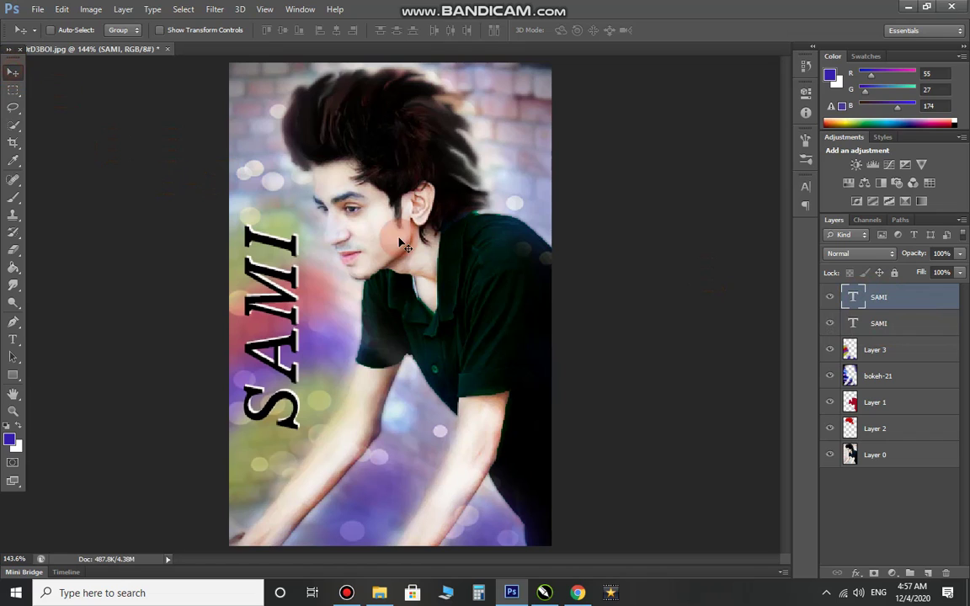
click(598, 287)
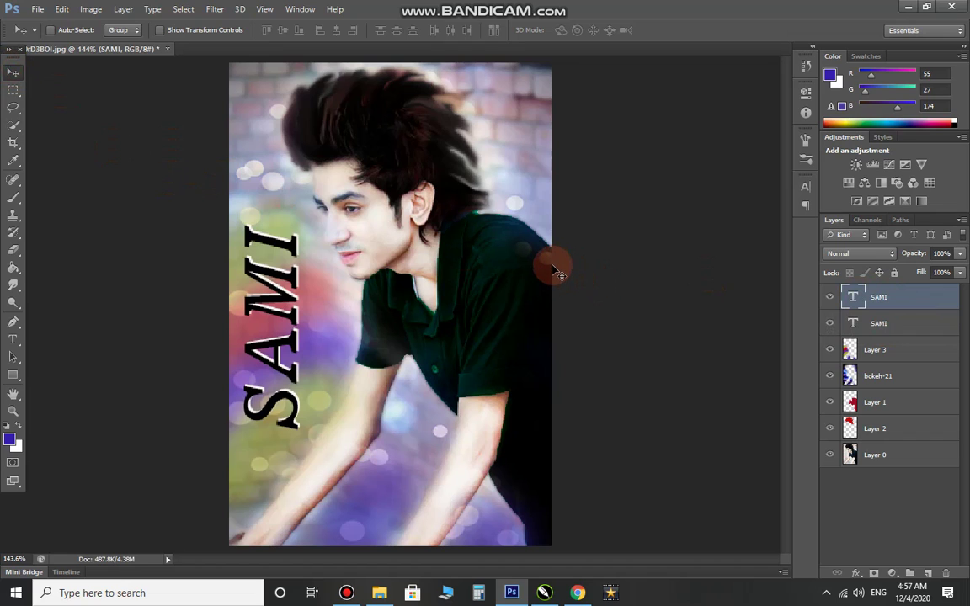